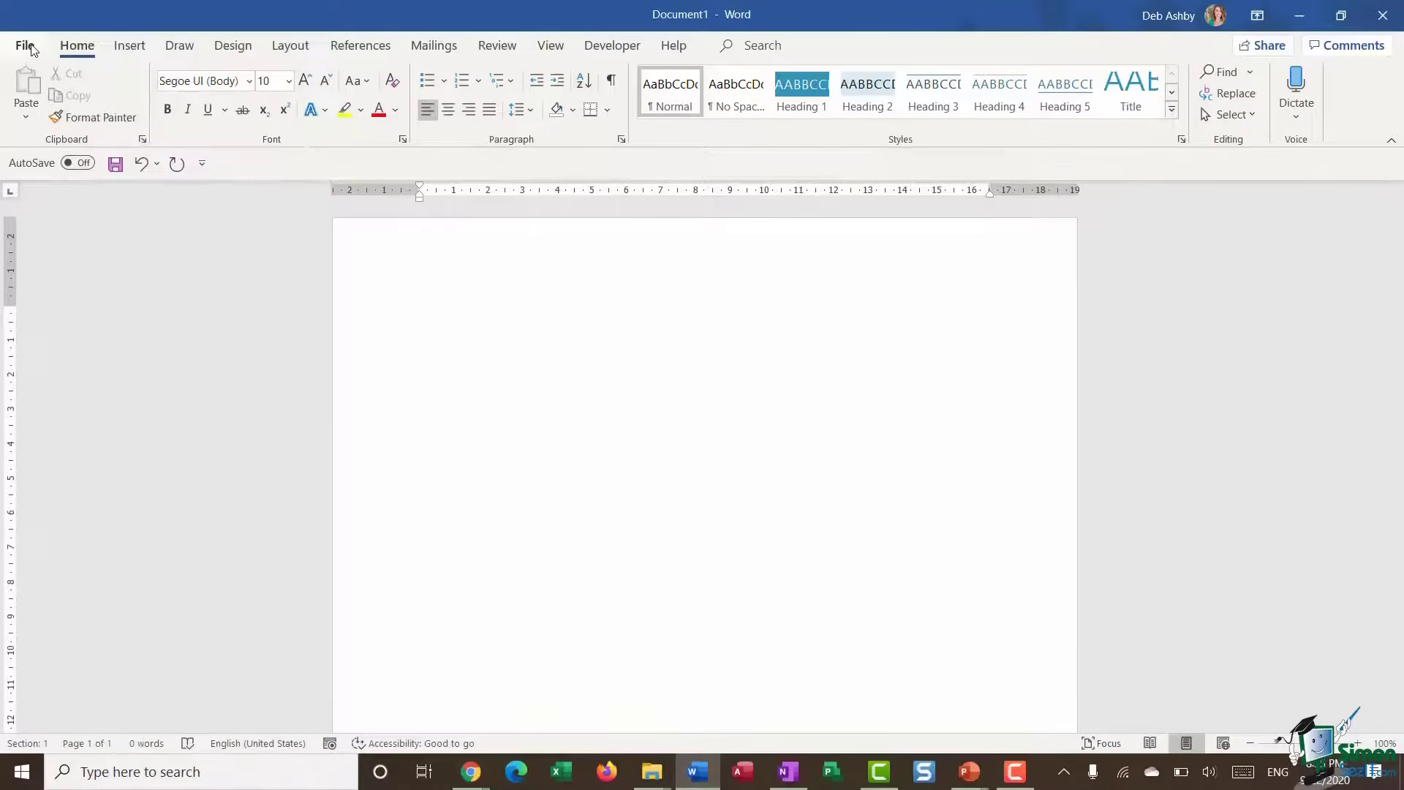
Browse the available templates for new documents and return to the blank document
click(25, 45)
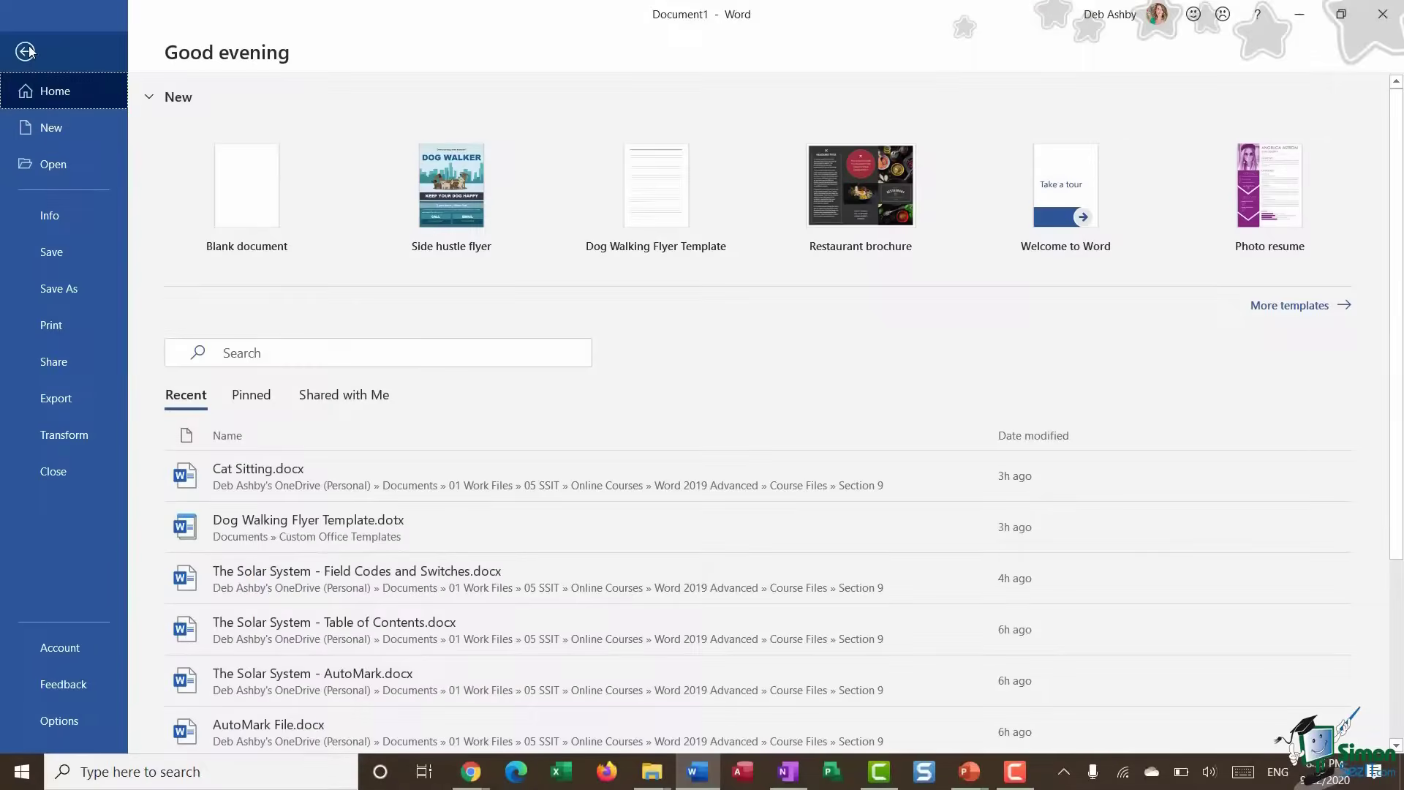
click(53, 129)
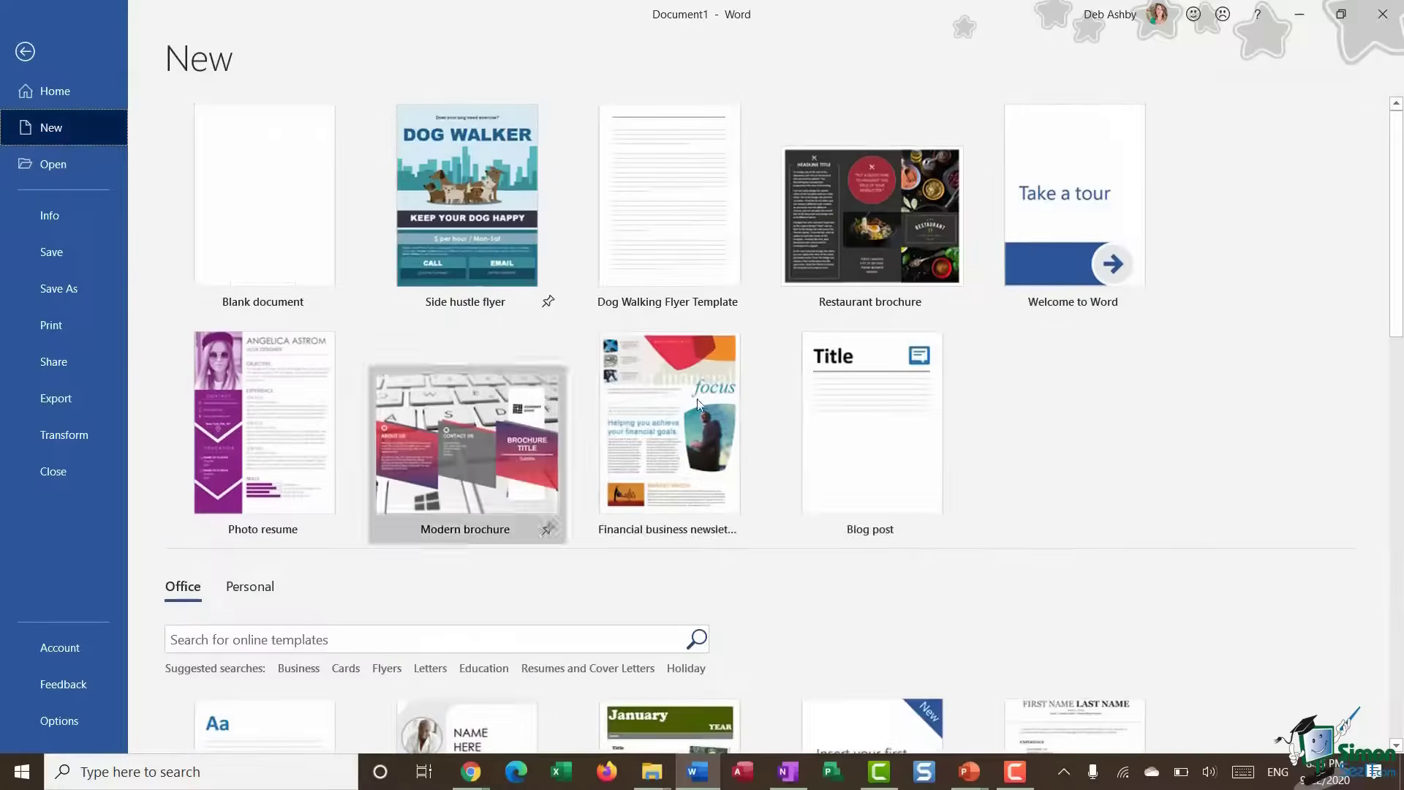
scroll(768, 534, down, 3)
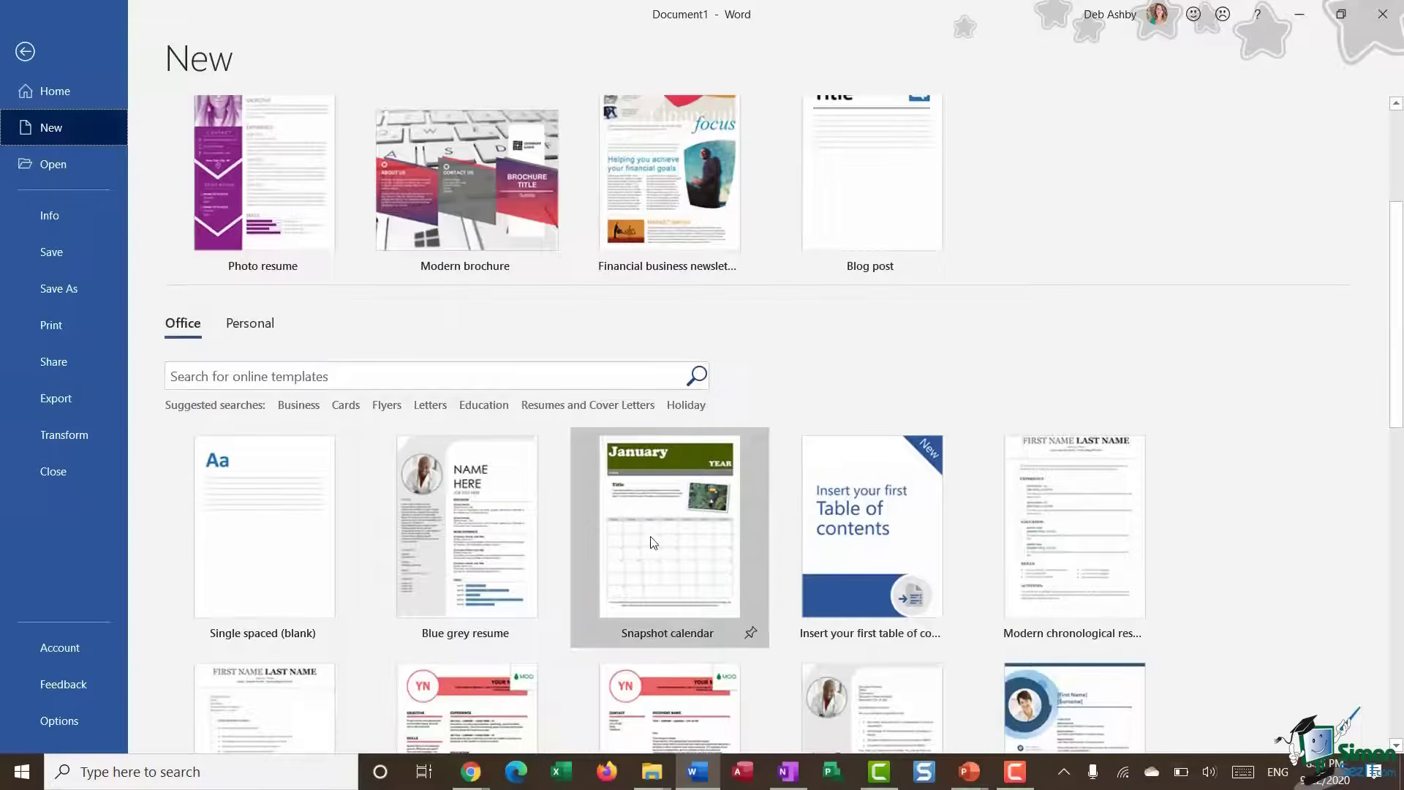
click(26, 57)
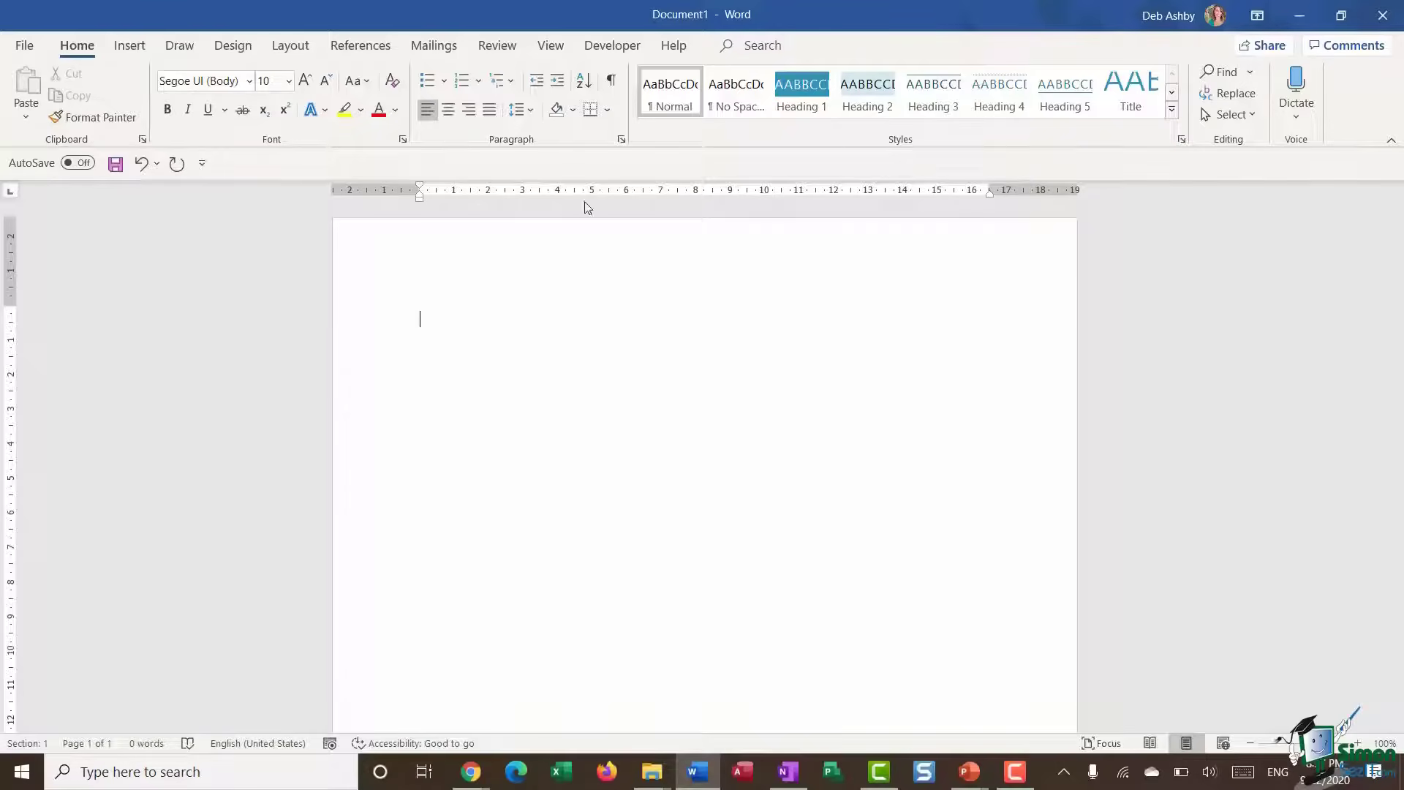
Review the style sets, keeping the built-in one with shaded headings, and look over the theme color and font sets
click(233, 49)
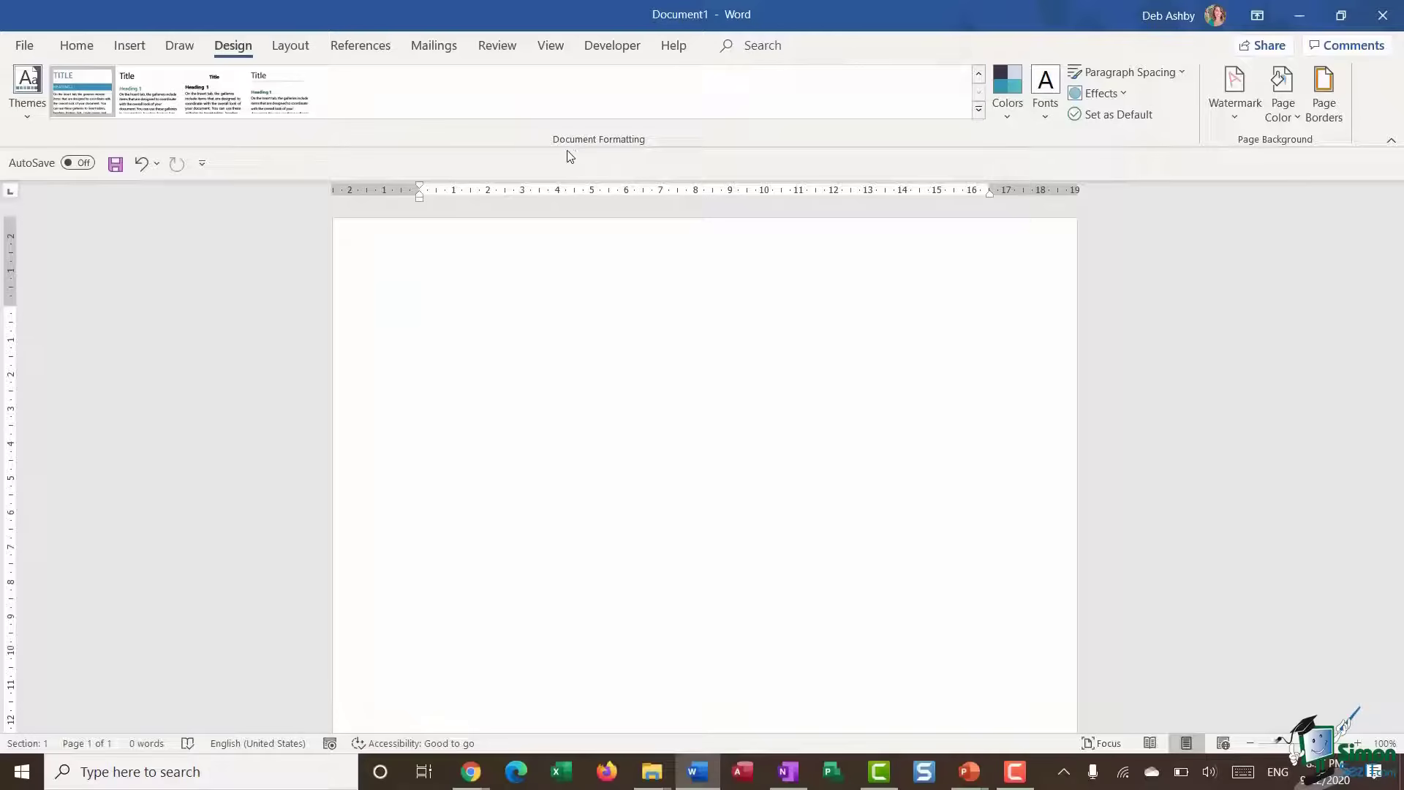
click(979, 111)
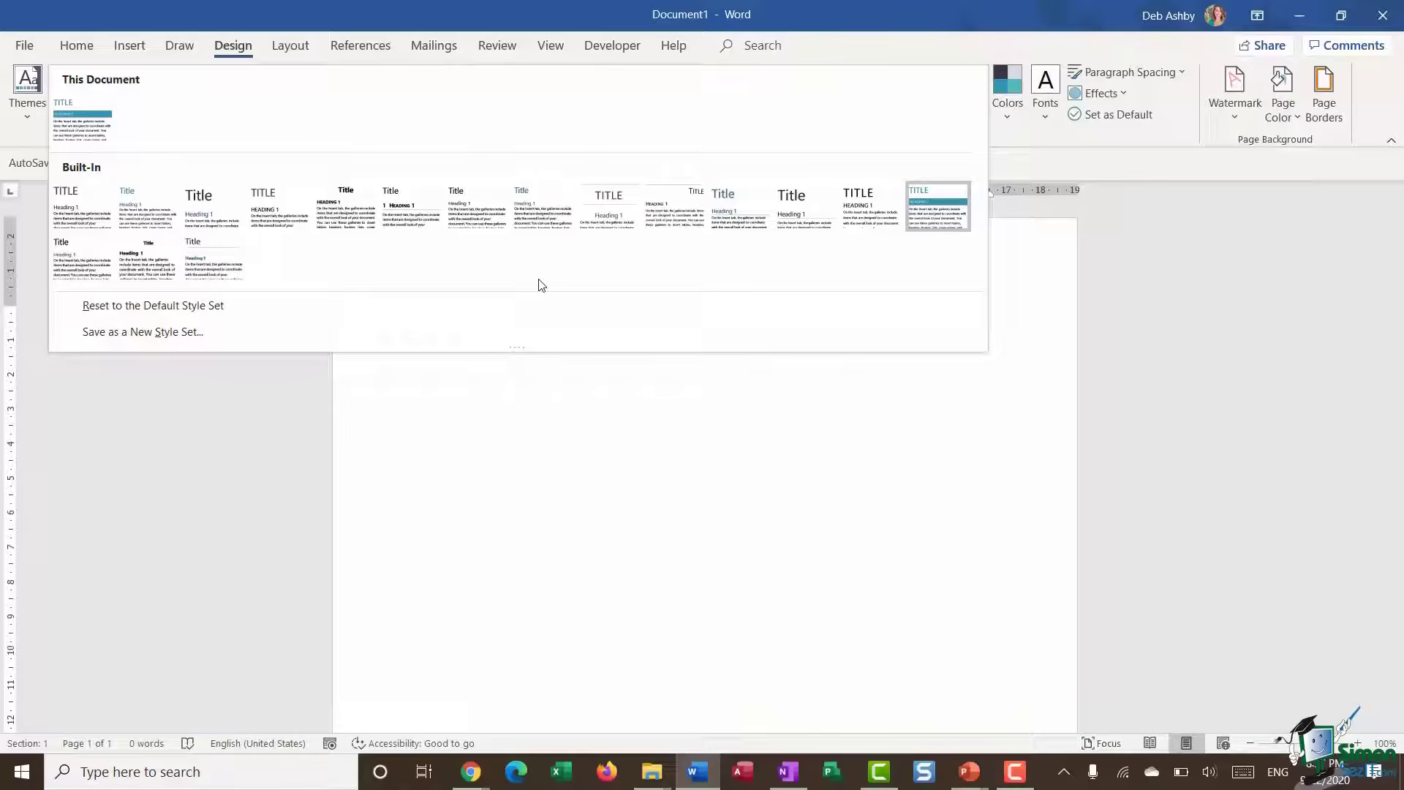
click(953, 217)
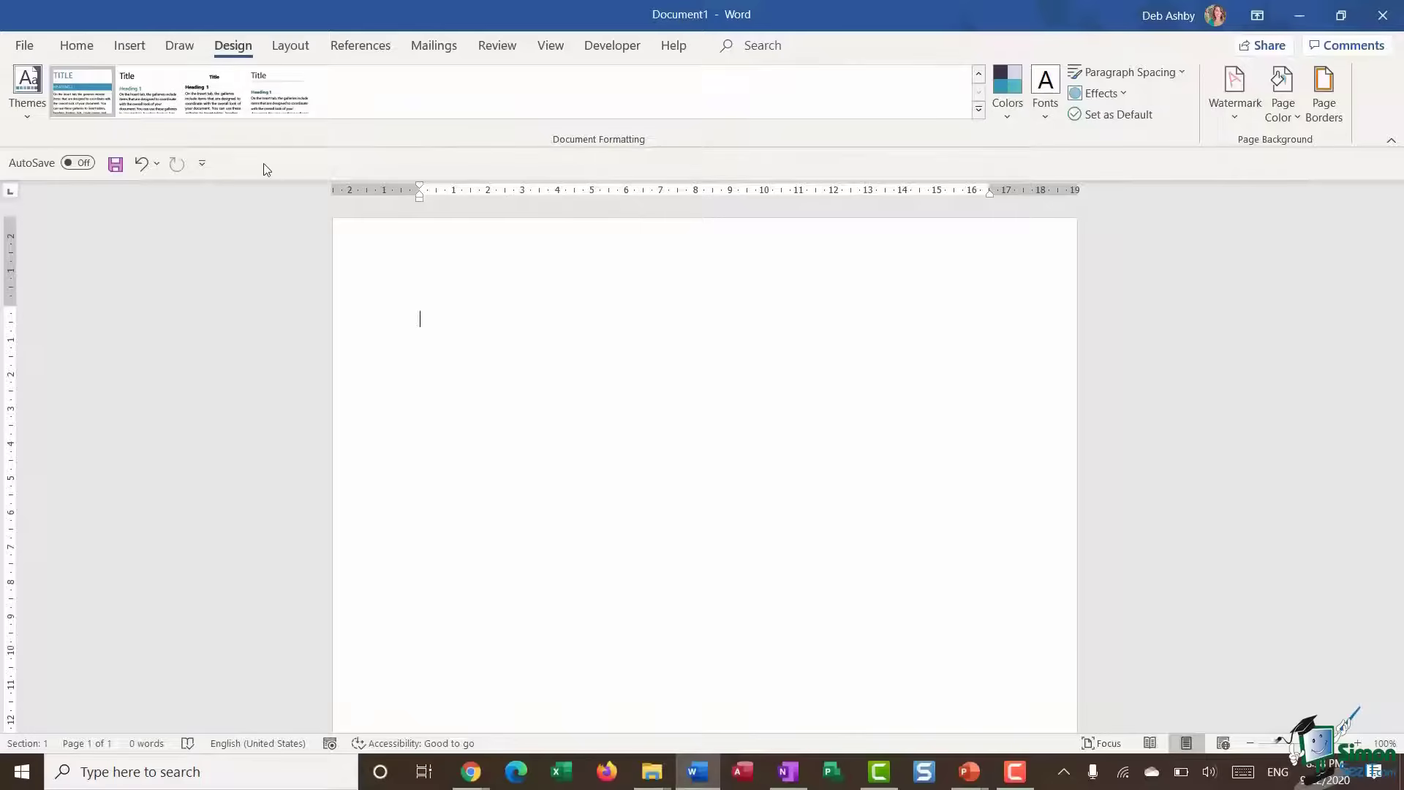
click(1016, 113)
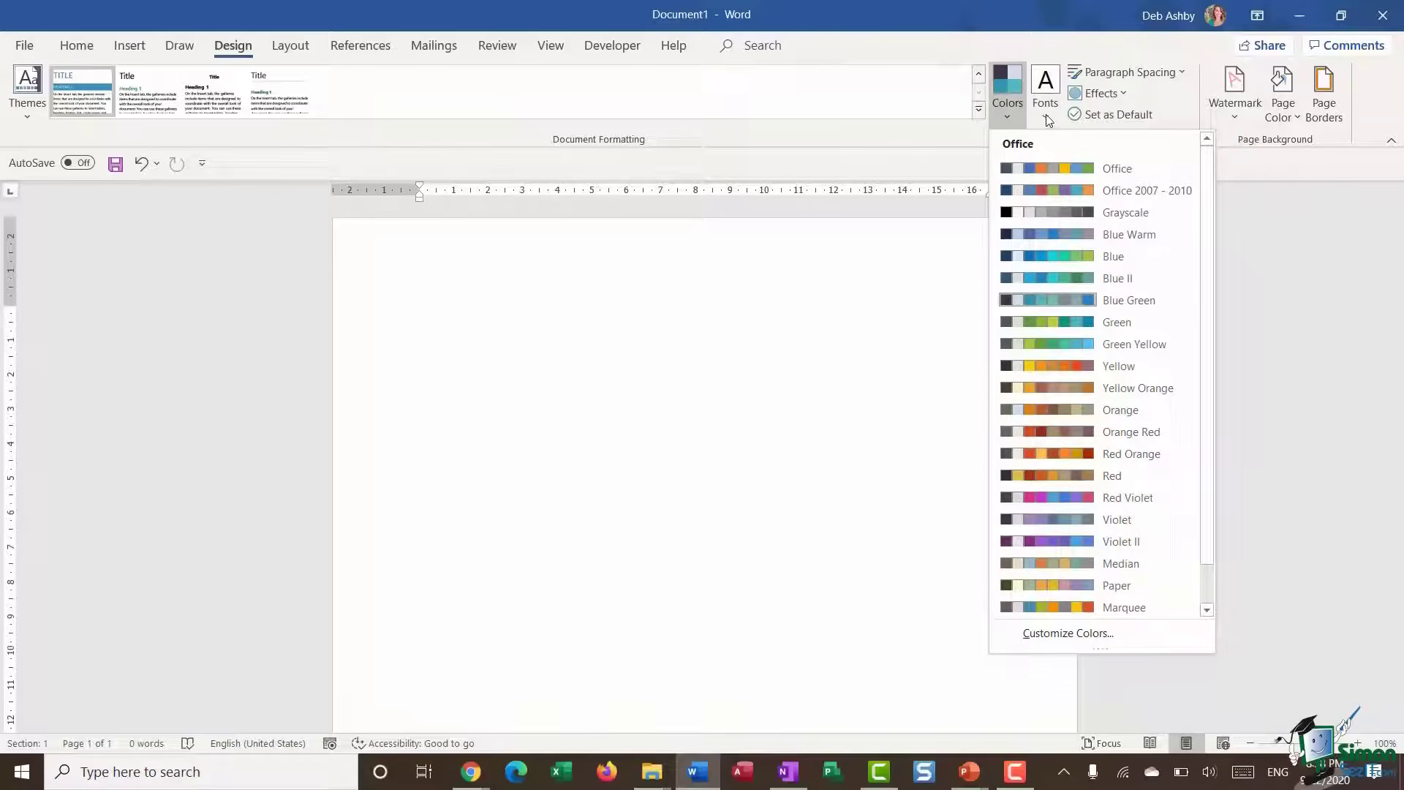
click(1045, 114)
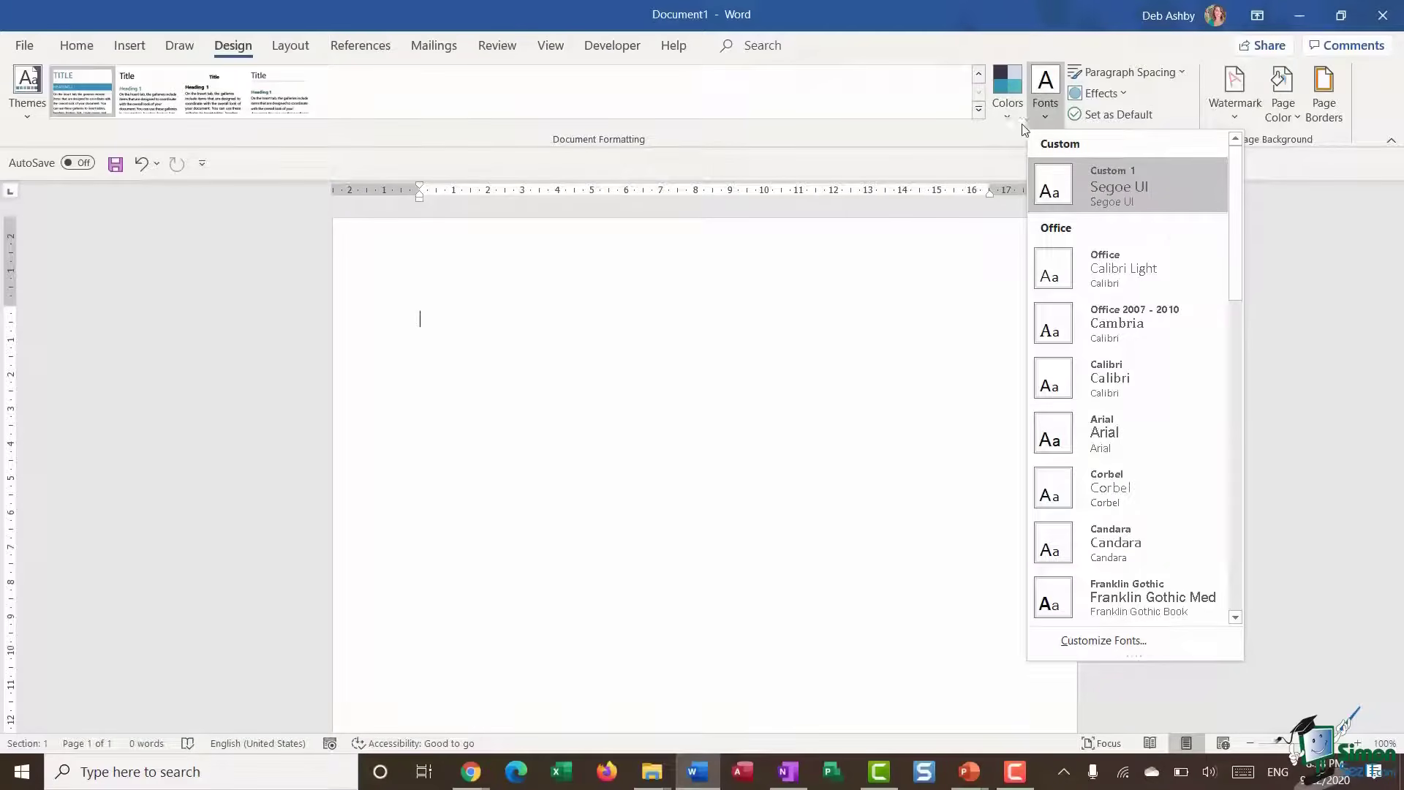
click(800, 174)
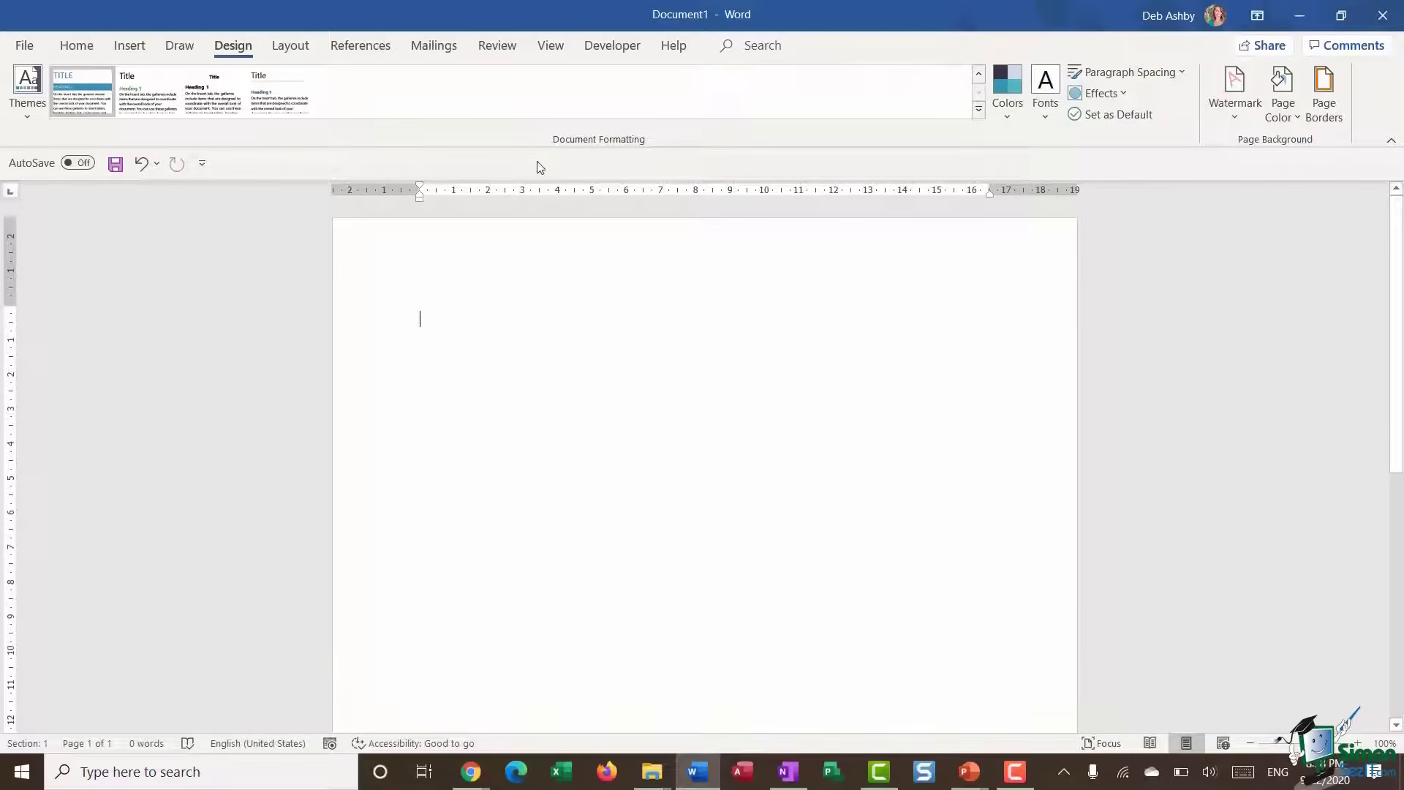
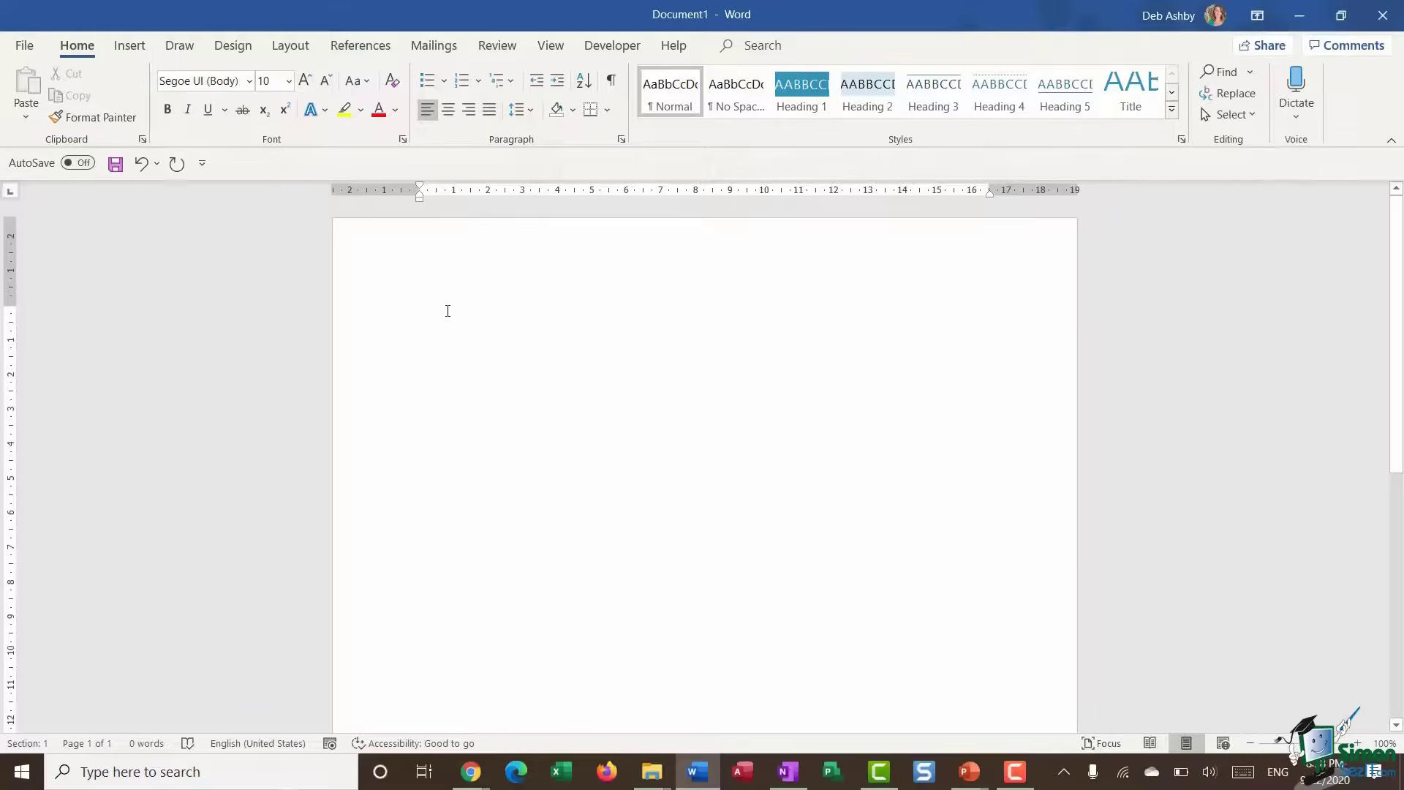
Center the first line of the blank document and turn on the display of paragraph marks
key(ctrl+e)
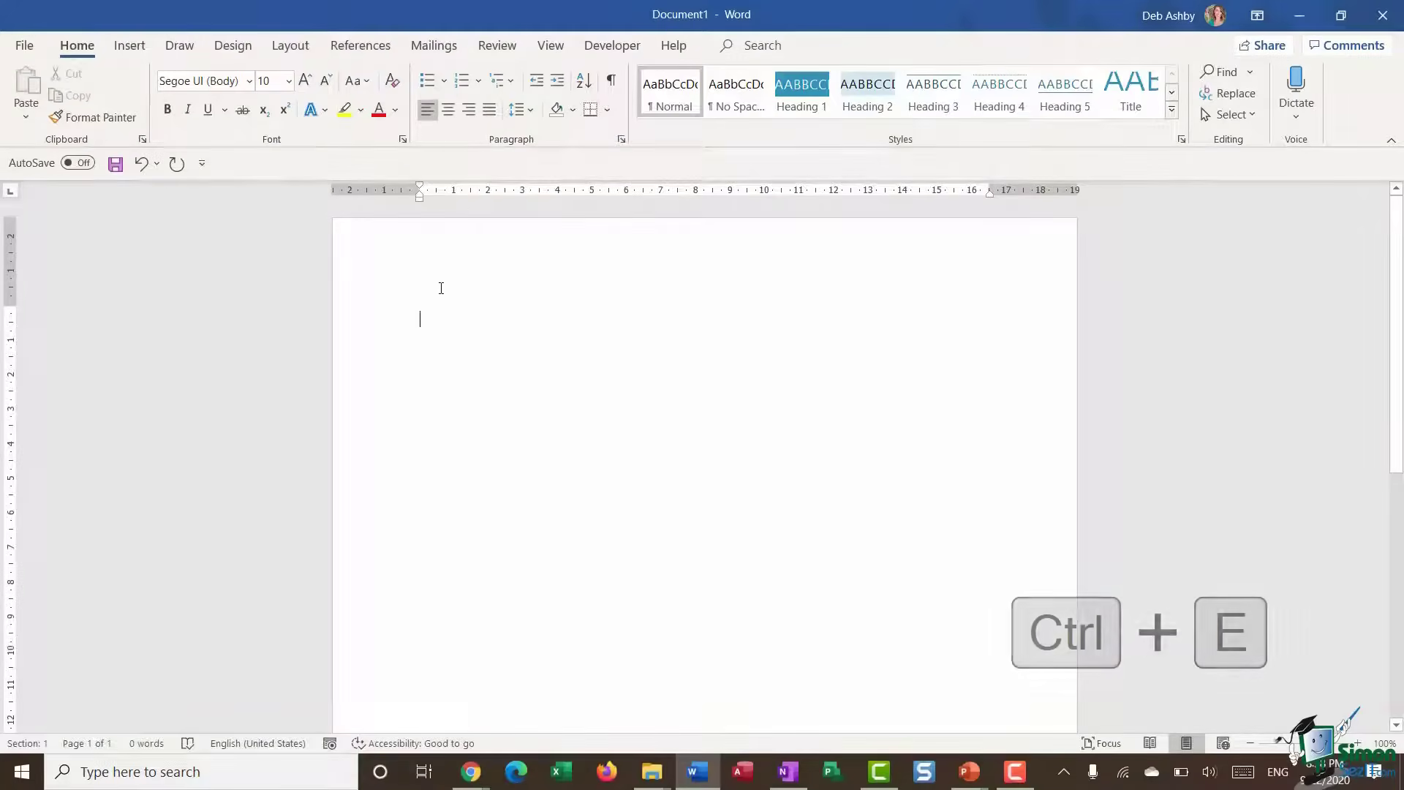
click(449, 112)
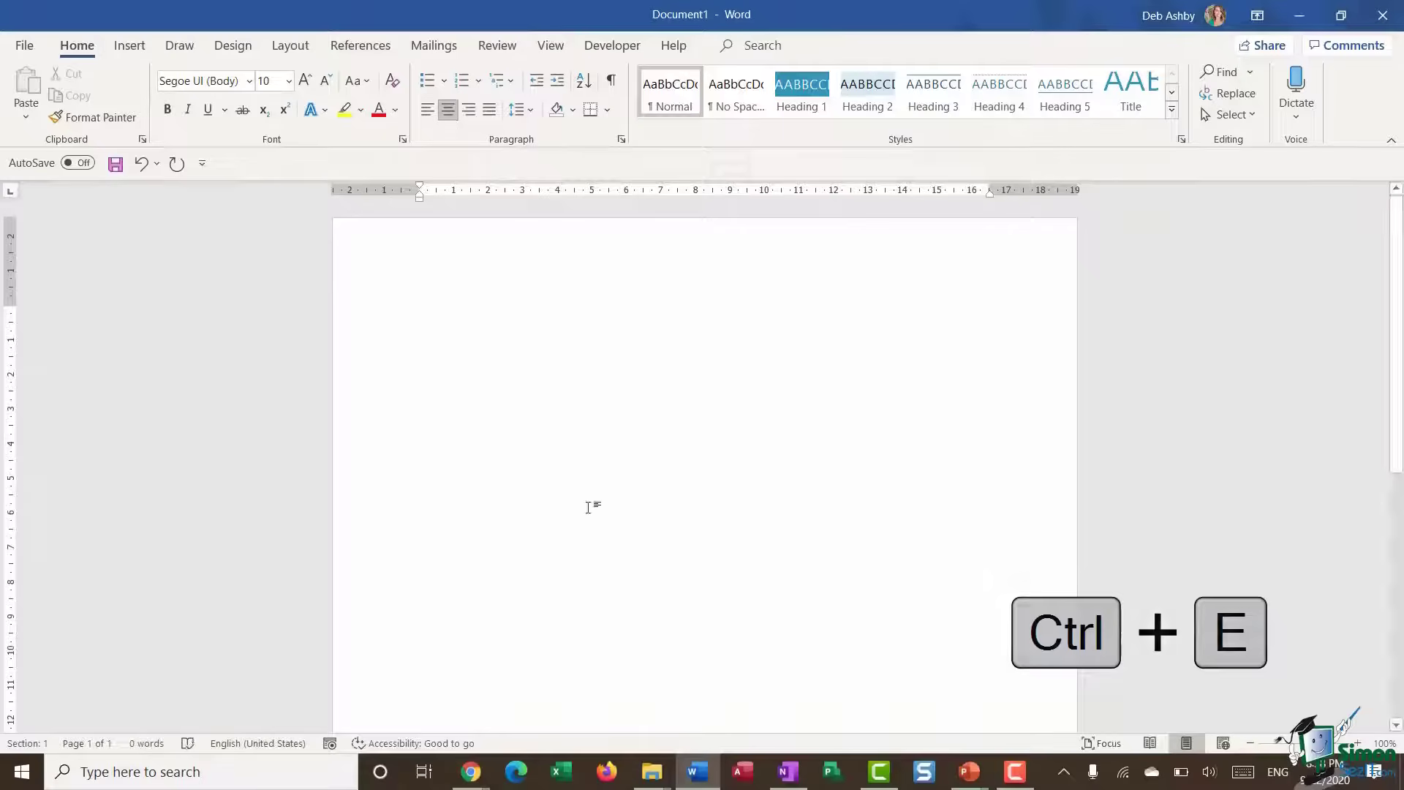
click(610, 80)
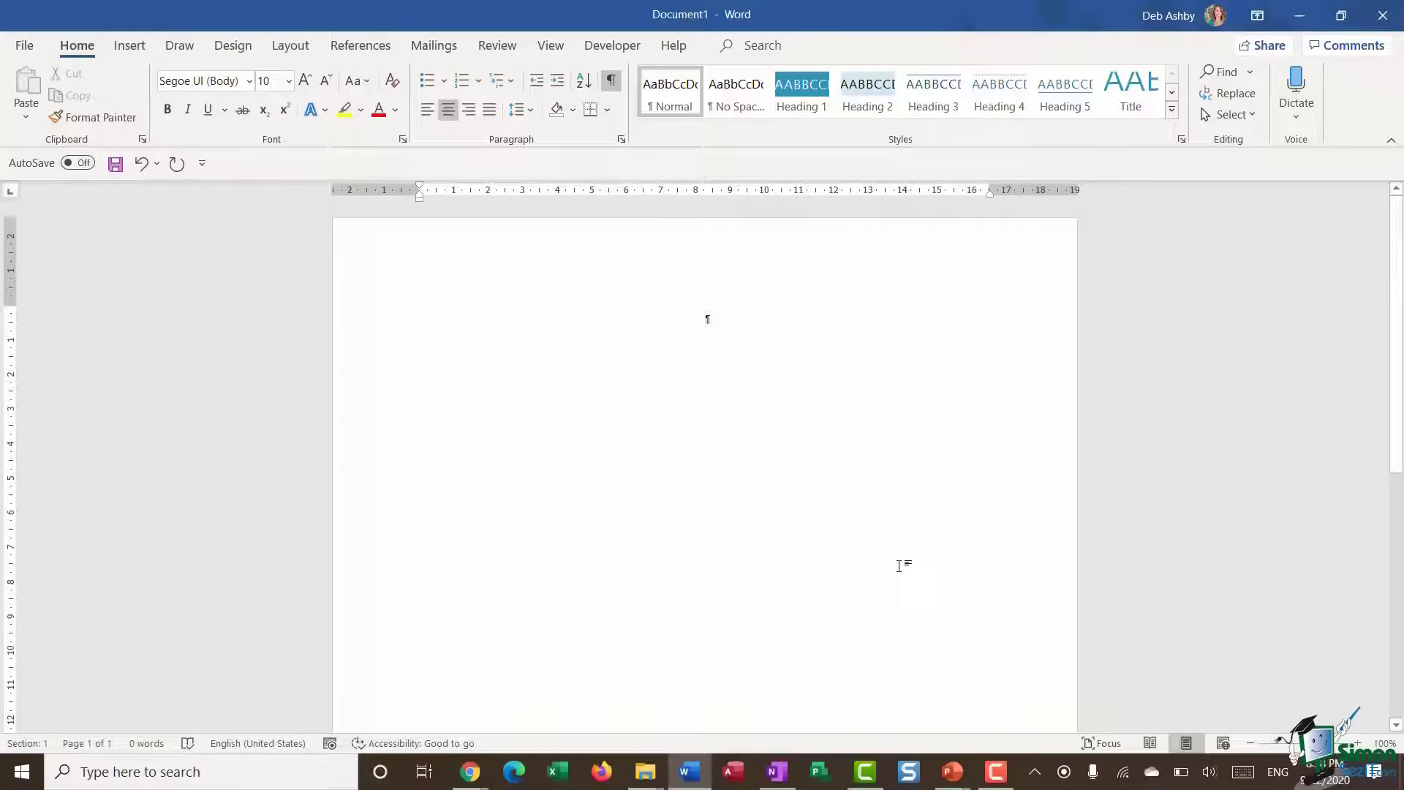
Add seven empty centered paragraphs to move the insertion point down the page
key(Return)
key(Return)
key(Return)
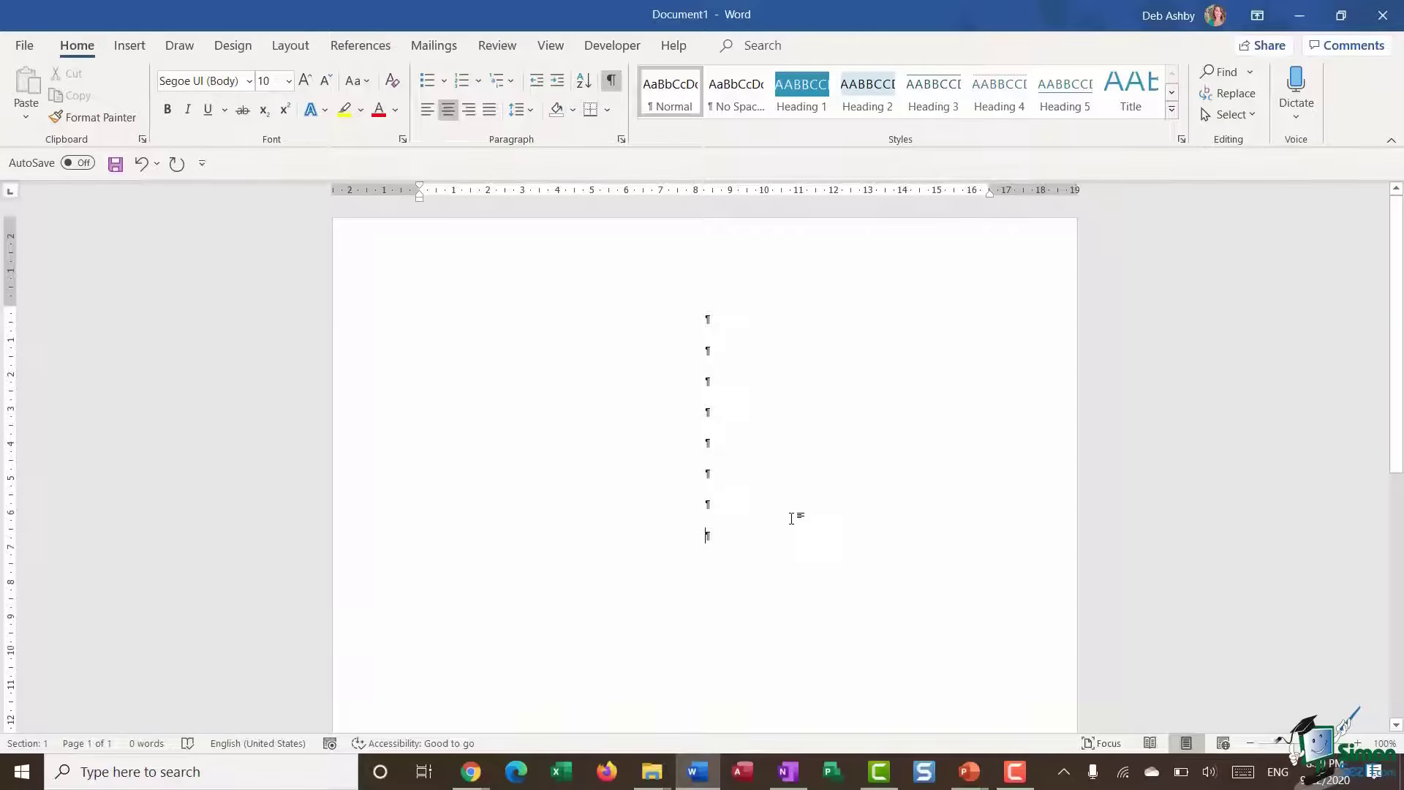
Insert the Title document property in the last empty paragraph
scroll(795, 517, down, 6)
scroll(786, 521, up, 6)
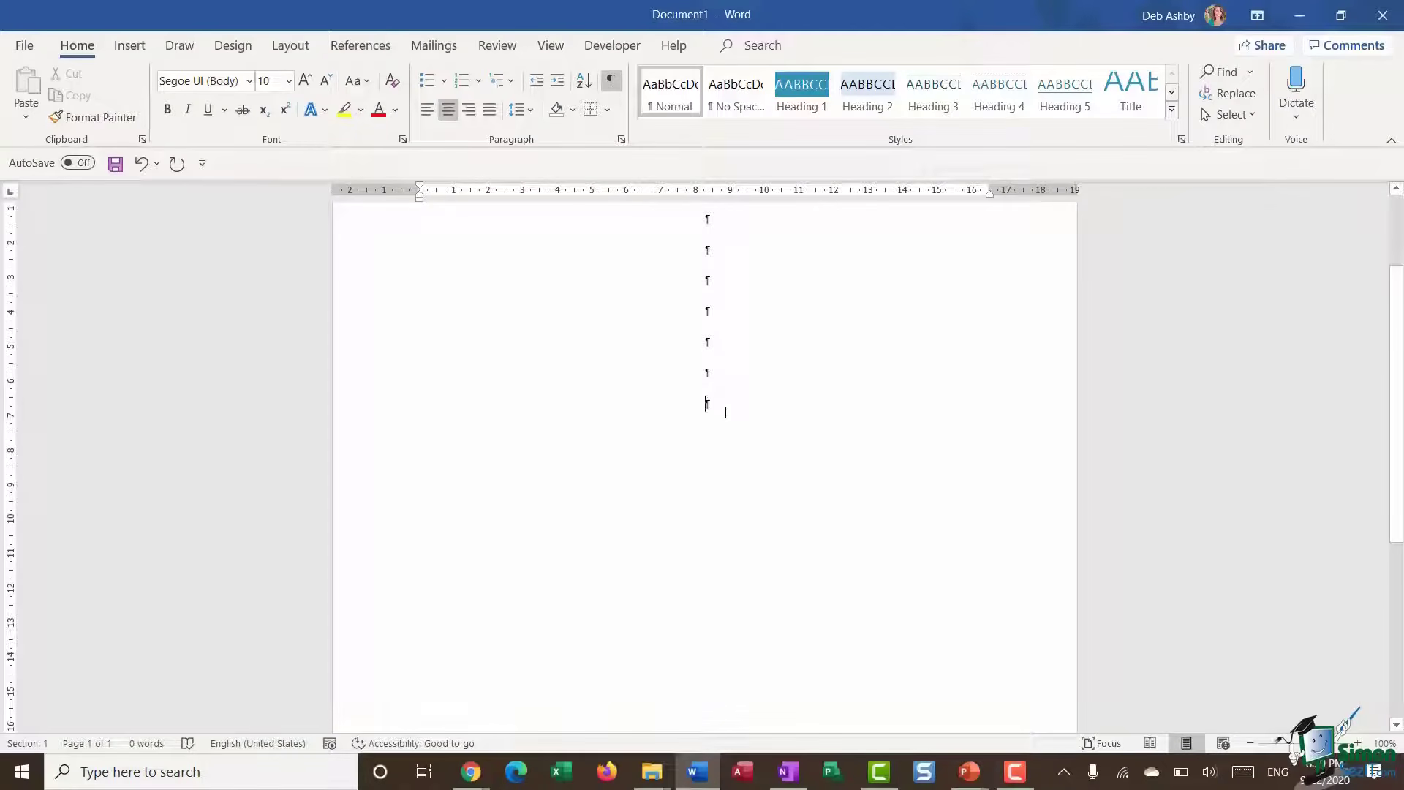
click(128, 52)
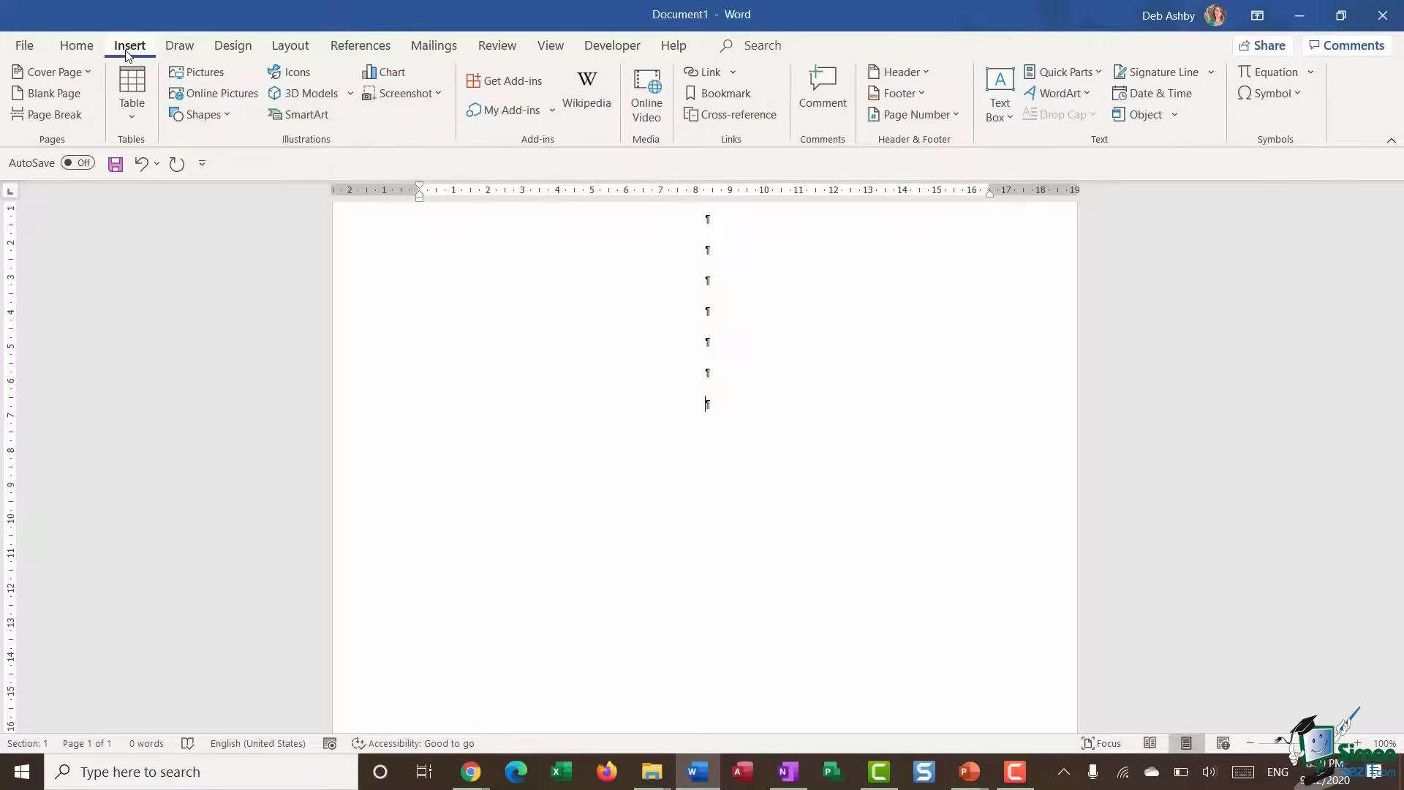
click(1101, 71)
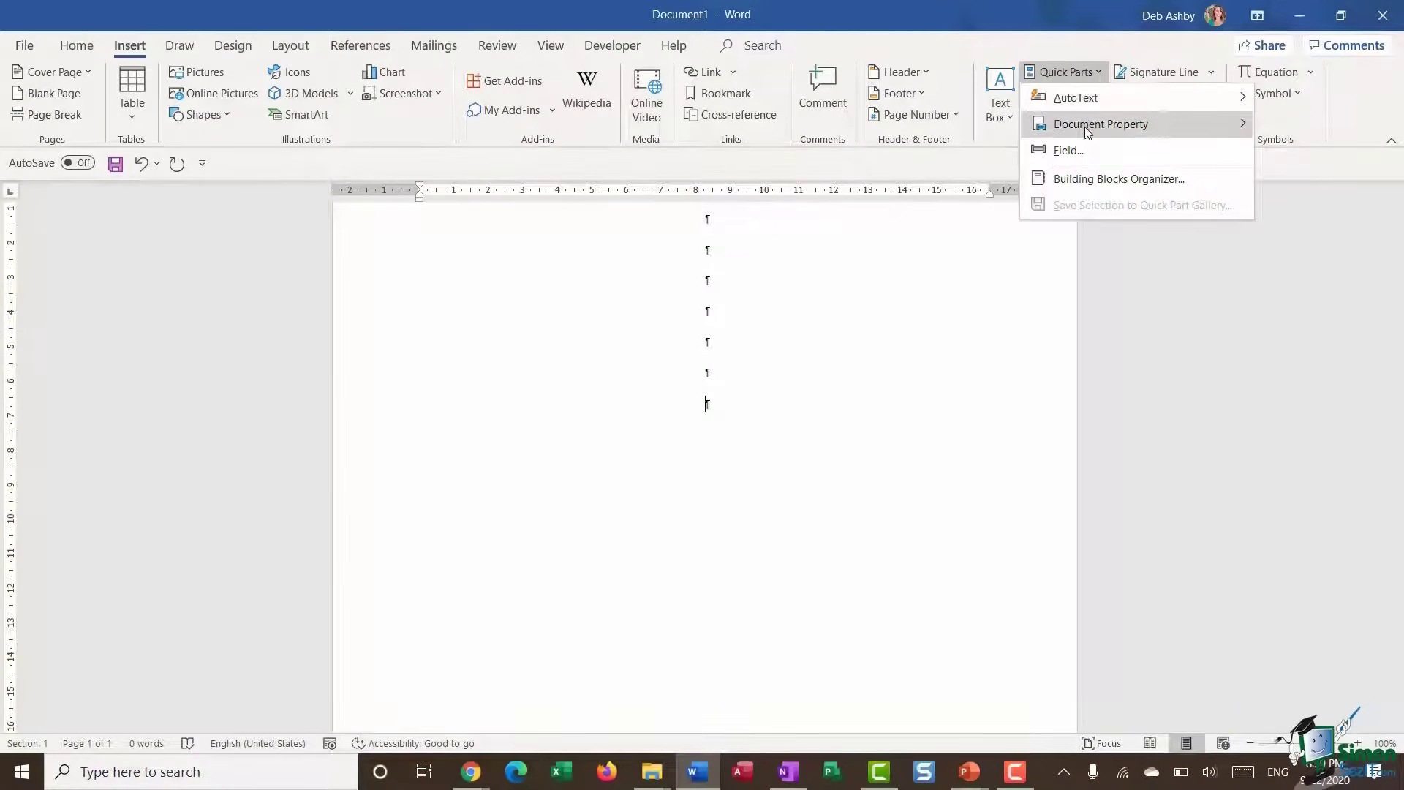
mouse_move(1087, 129)
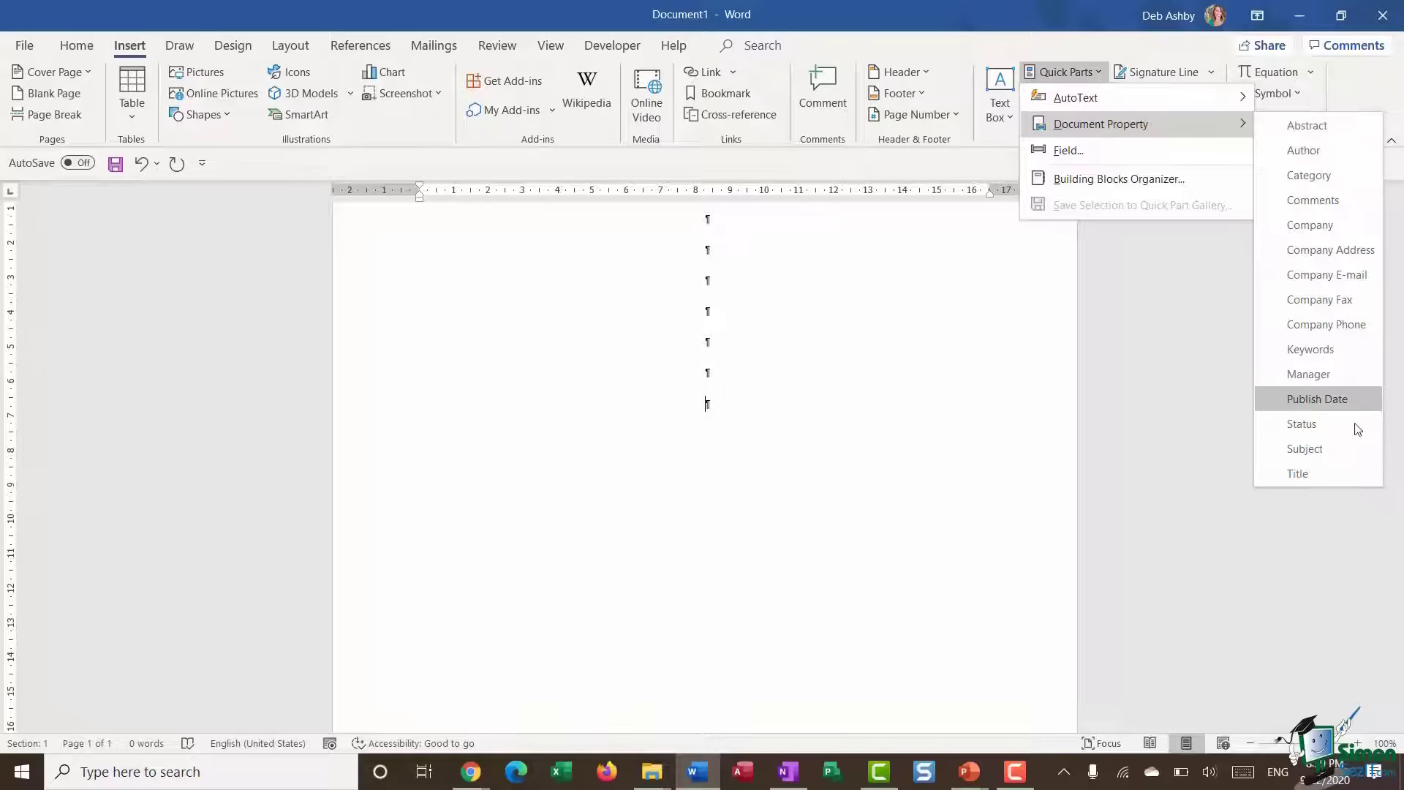
click(1352, 476)
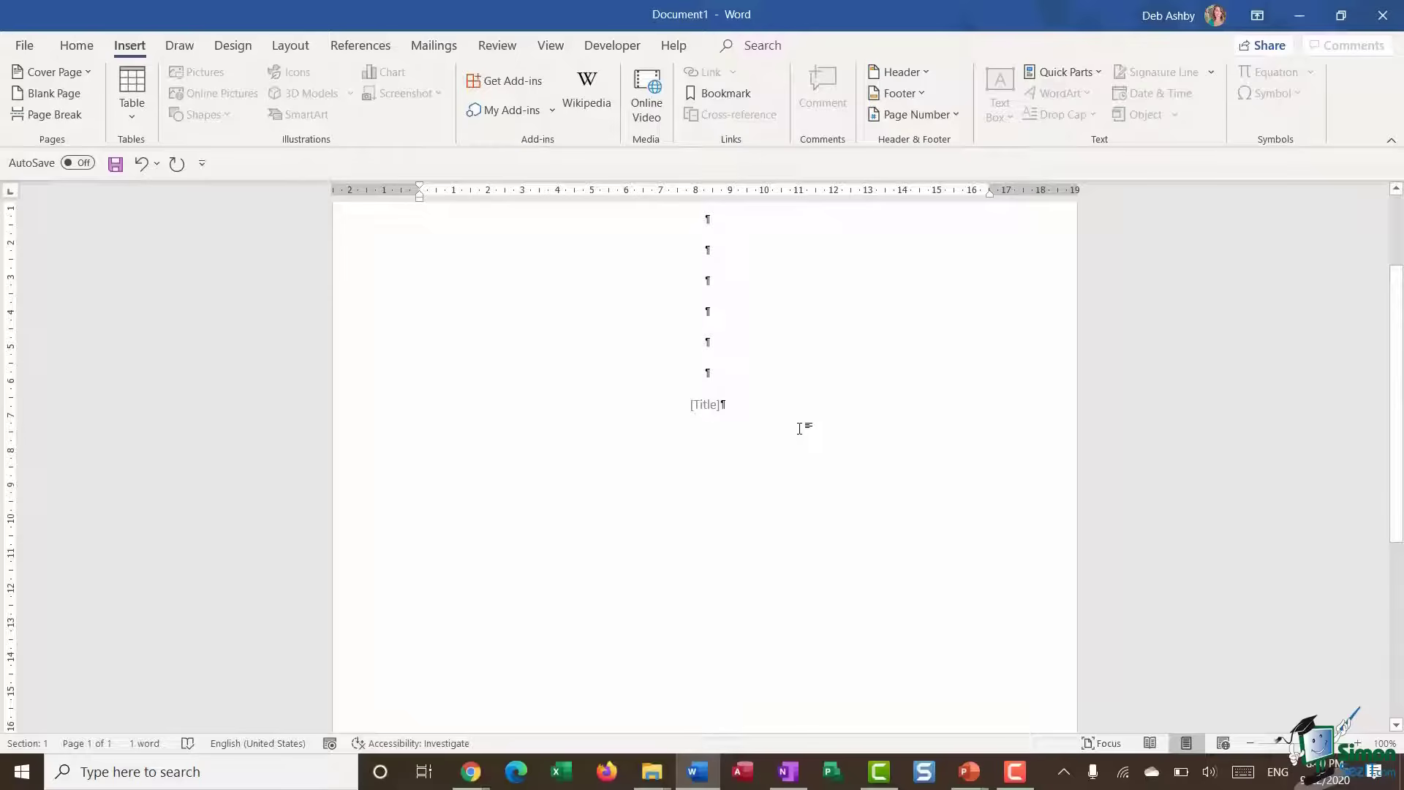
Try starting a new paragraph below the Title placeholder
scroll(802, 424, down, 3)
scroll(800, 426, up, 1)
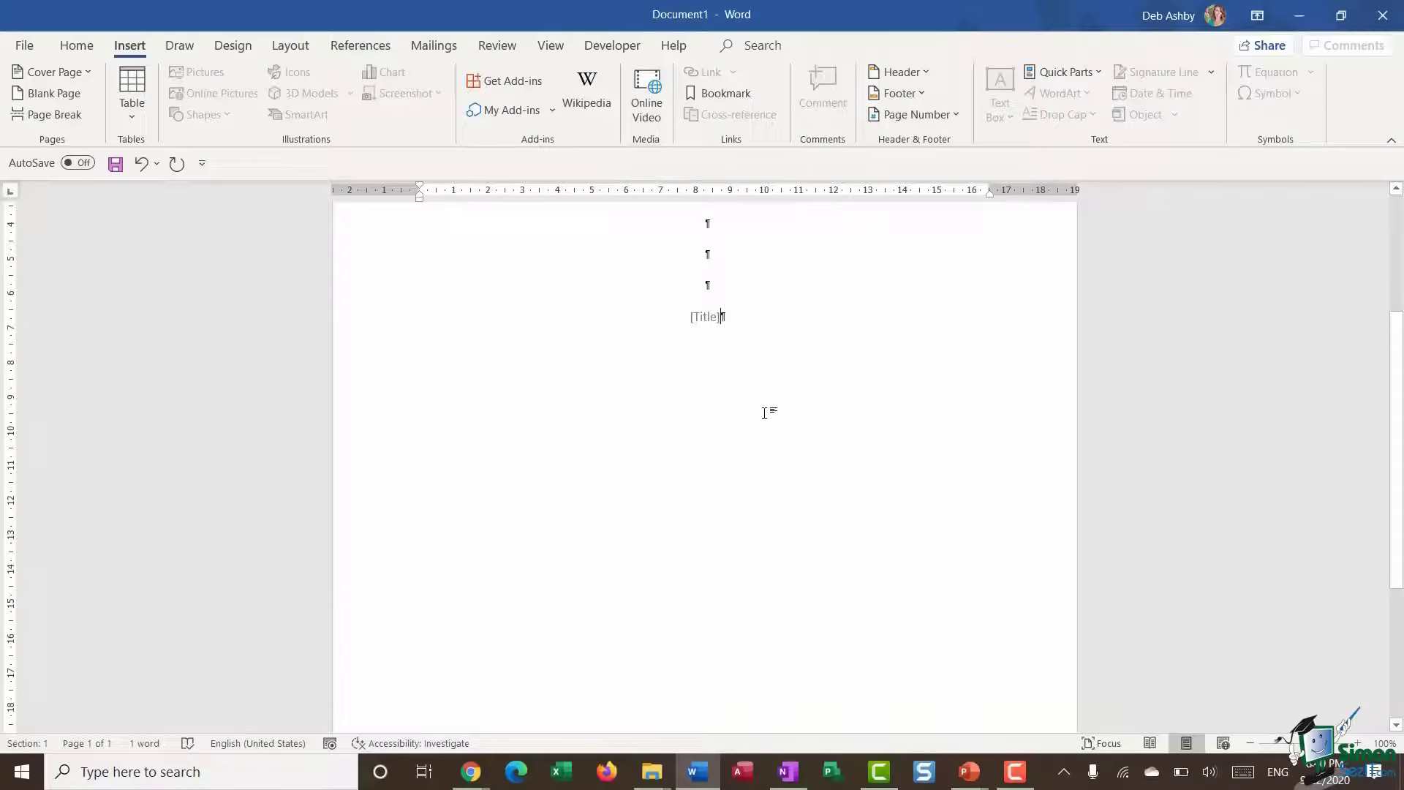
key(Return)
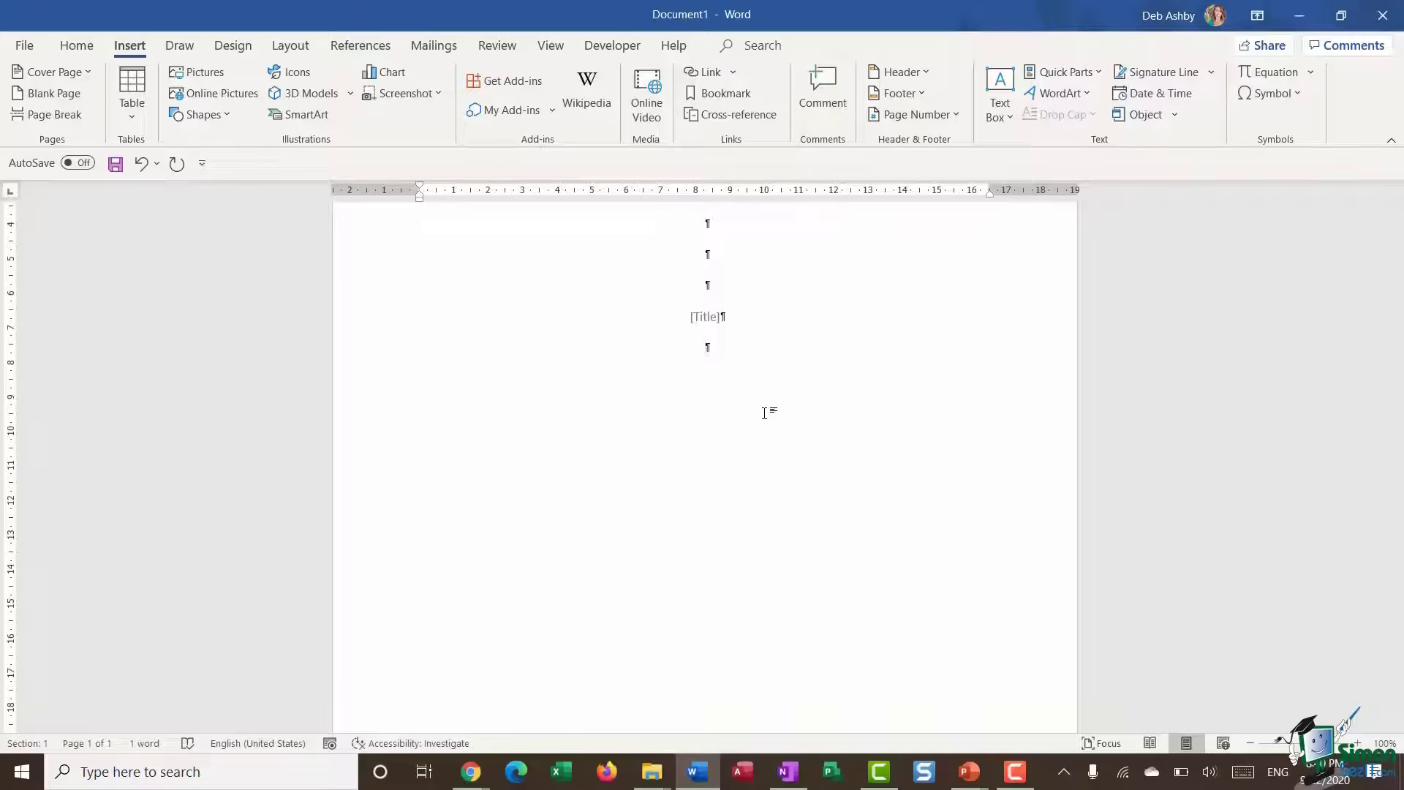
key(ctrl+l)
key(Up)
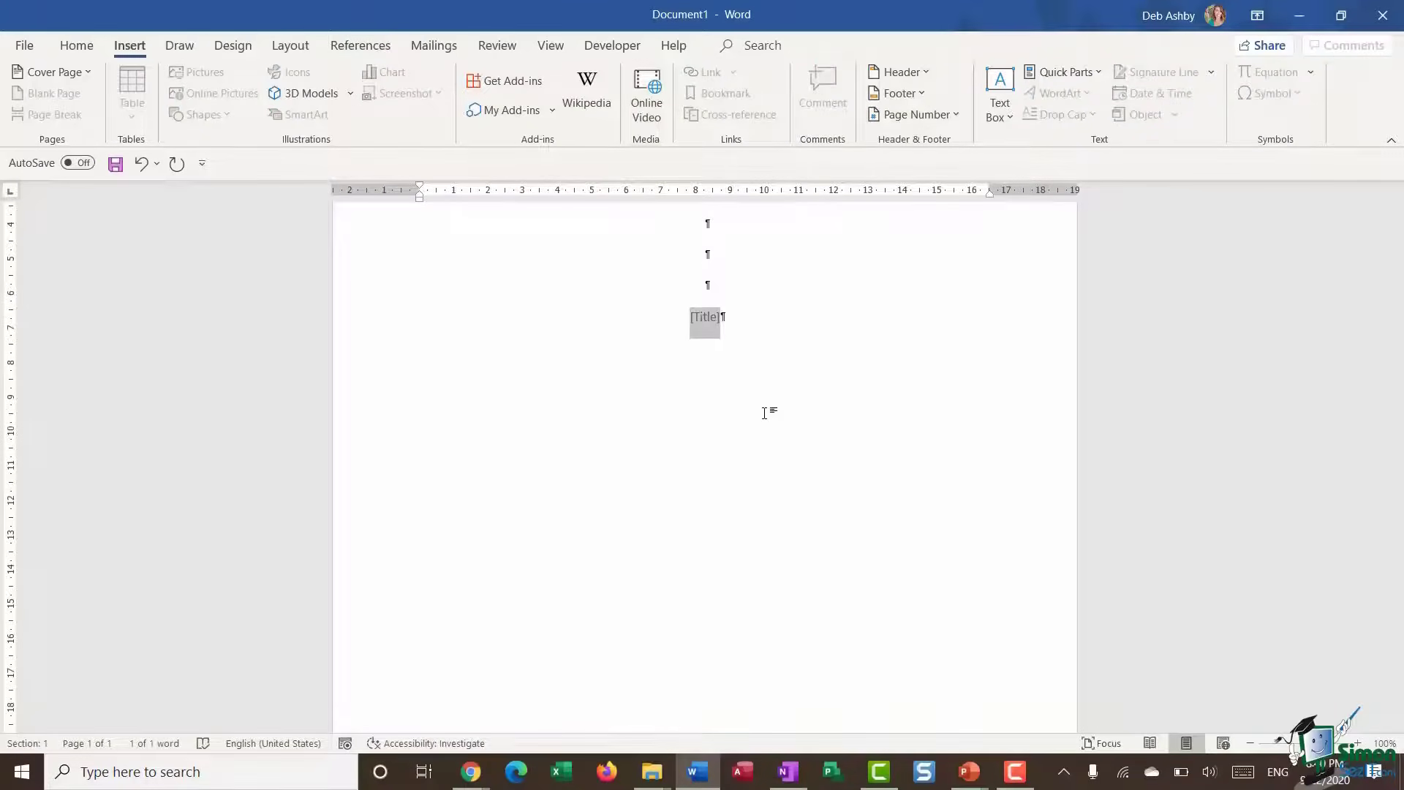
Add a line break after the Title placeholder and insert the Author document property on the new line
key(End)
key(shift+Return)
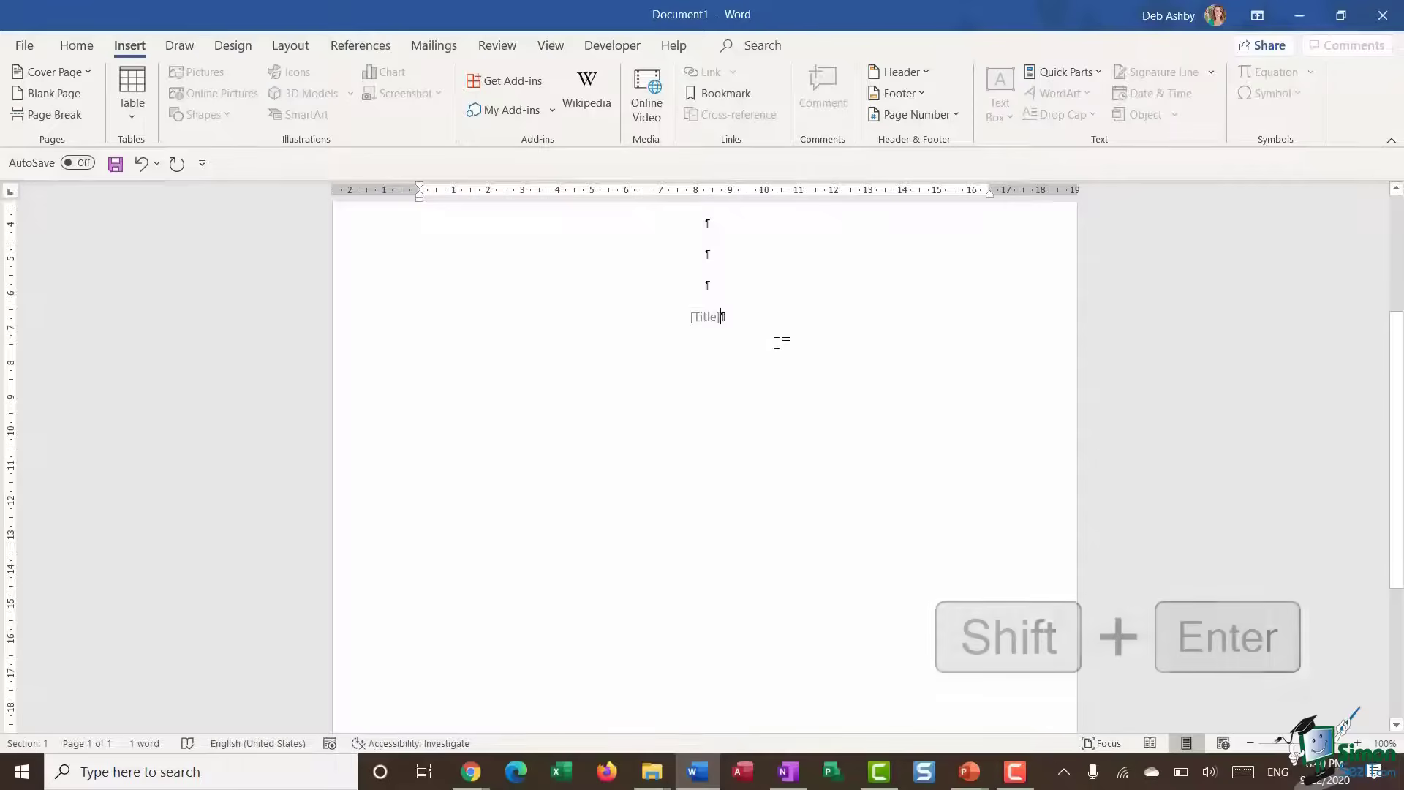
key(shift+Return)
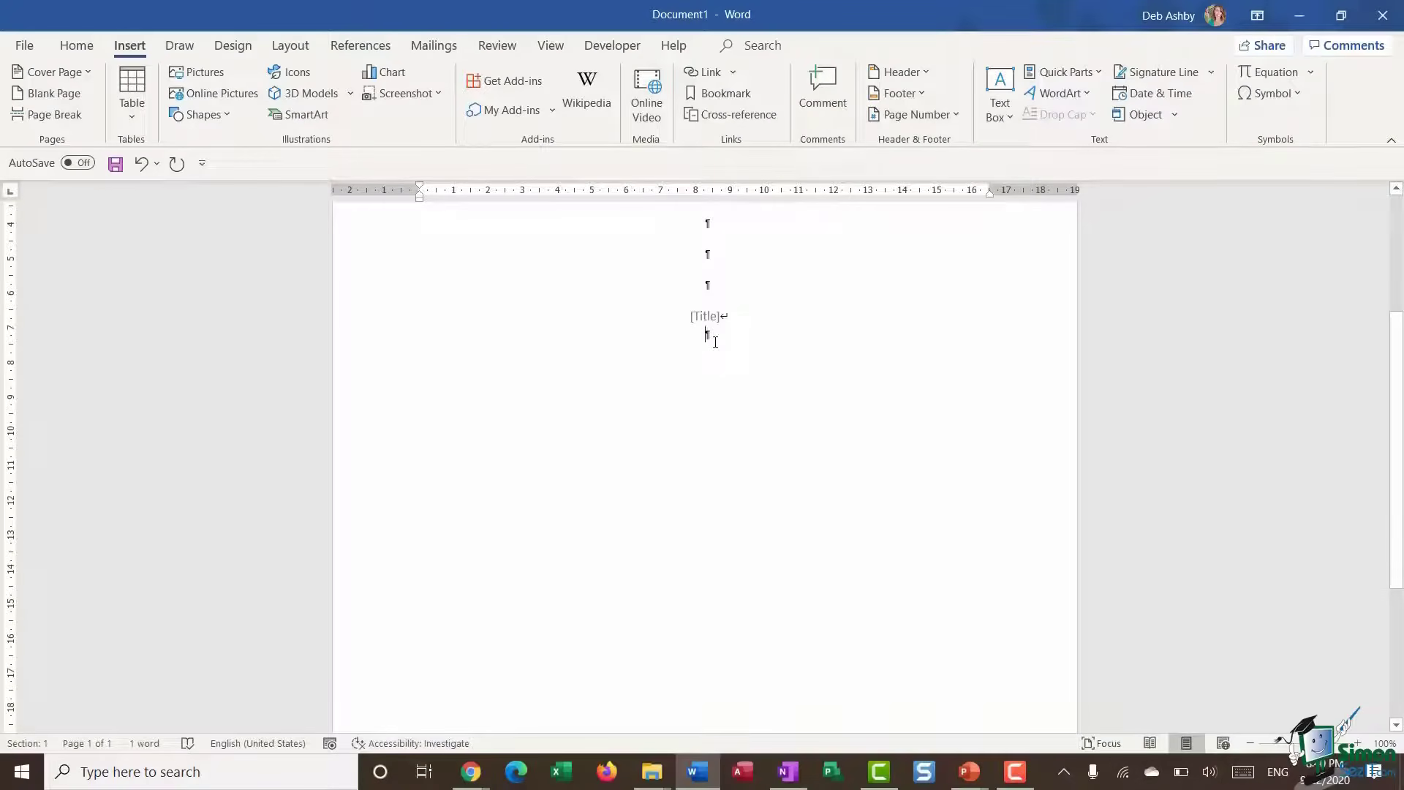
click(1095, 72)
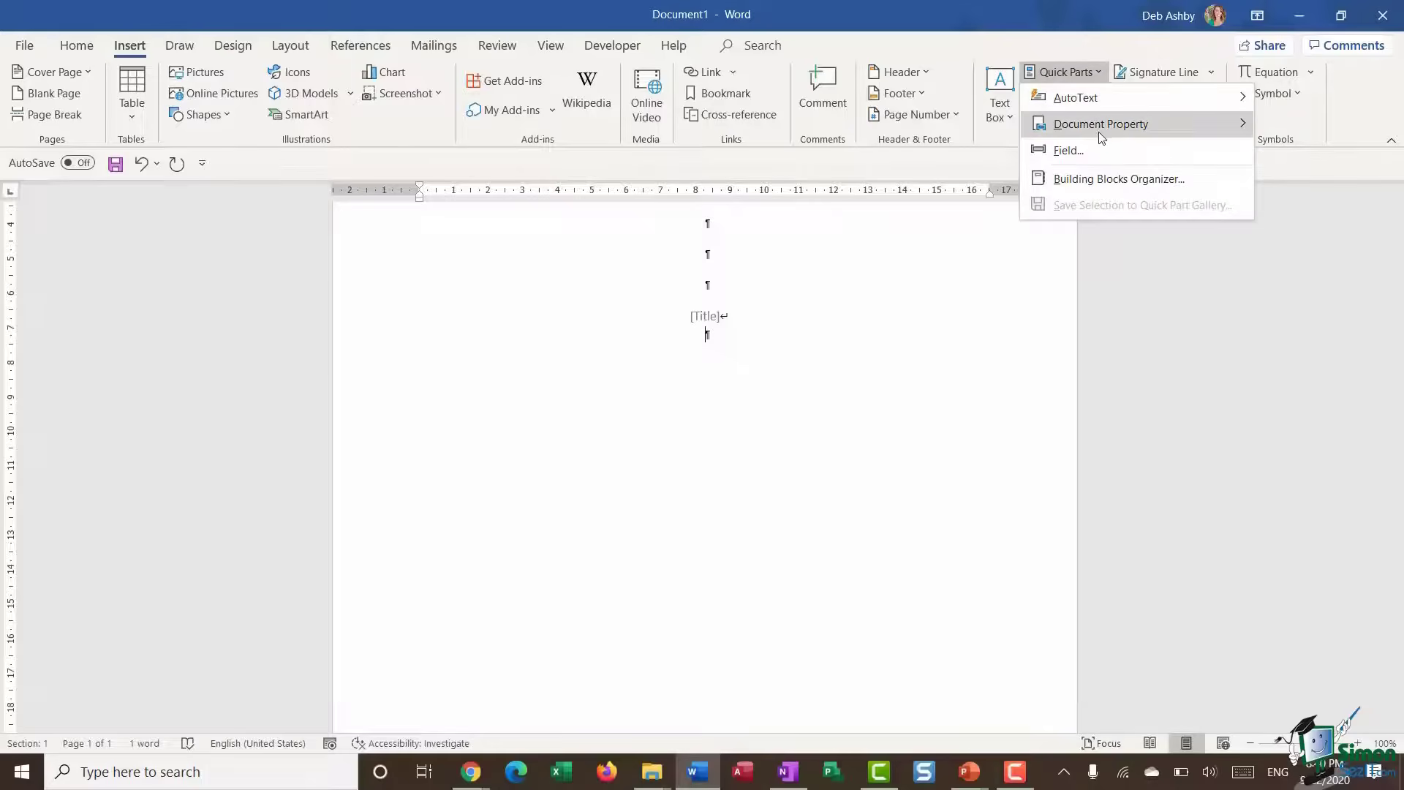
mouse_move(1099, 131)
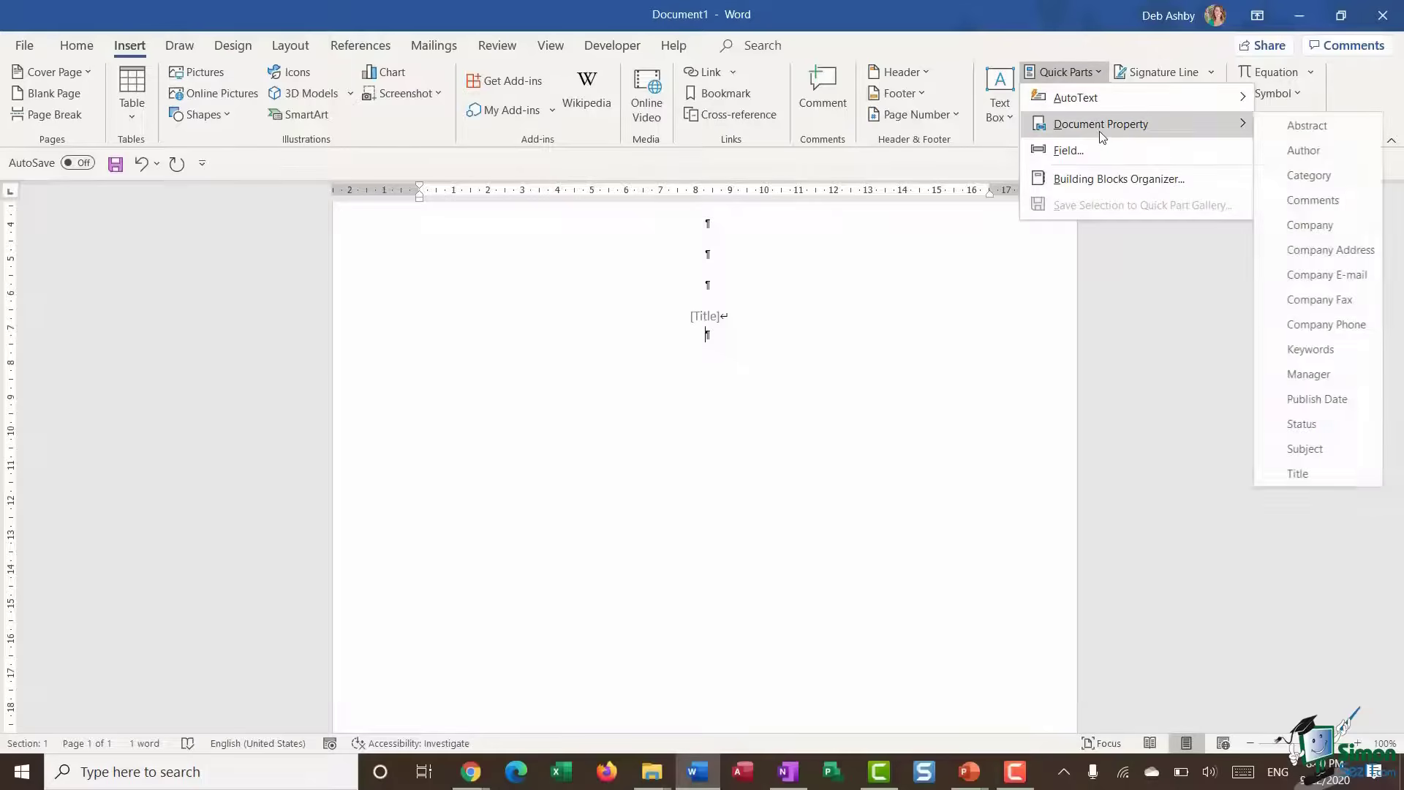
click(1319, 150)
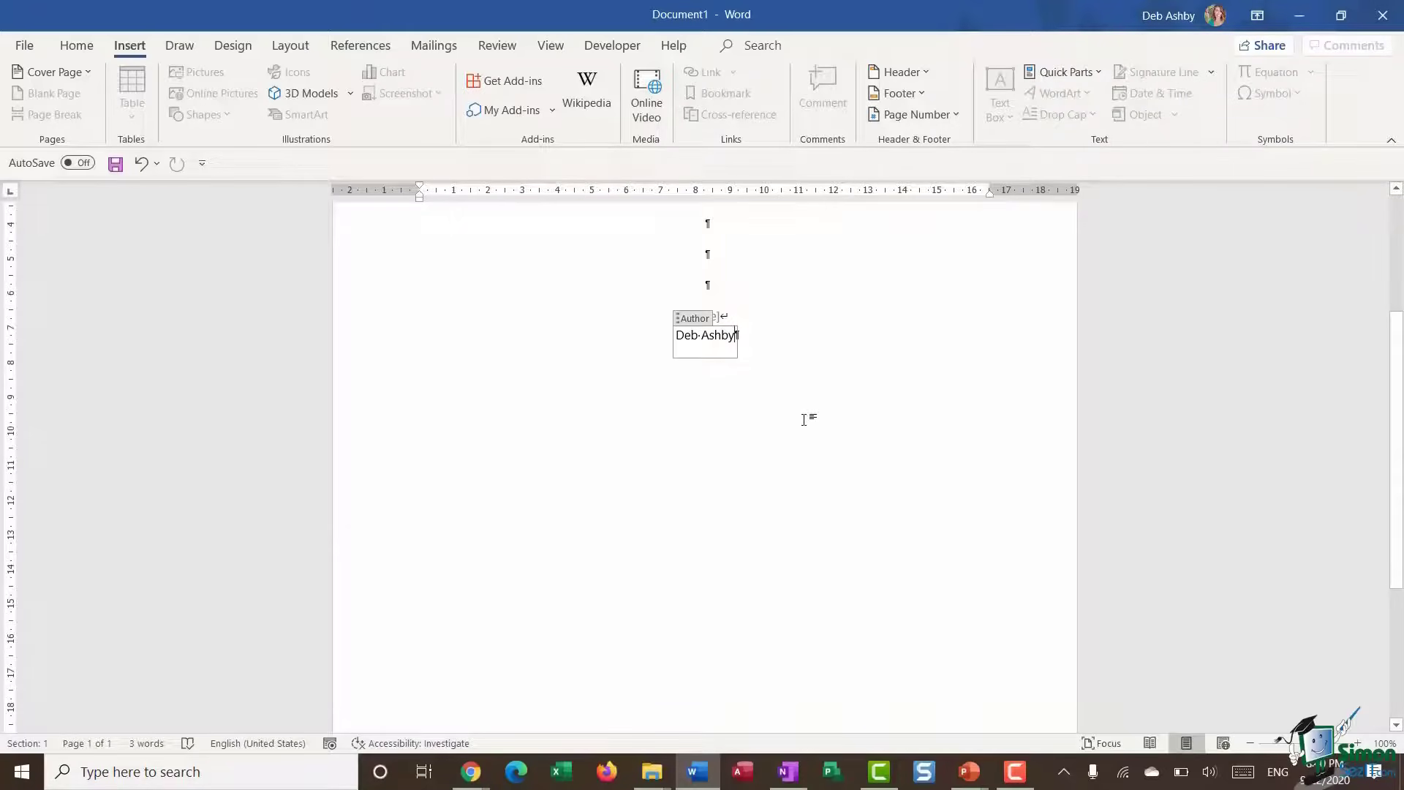
Clear the prefilled author name from the Author field, leaving only its placeholder
click(738, 334)
click(732, 336)
drag(732, 337, 670, 337)
key(Delete)
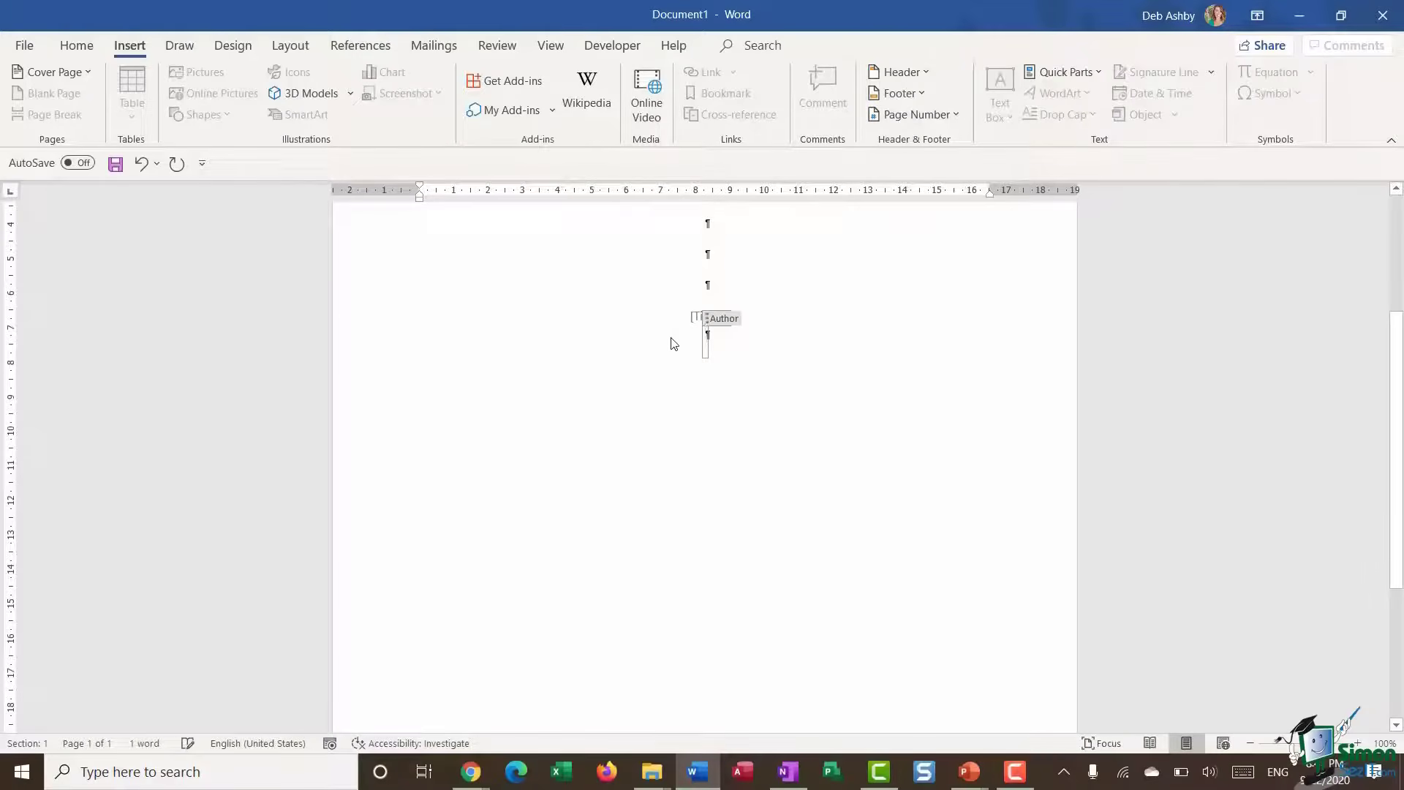
click(854, 362)
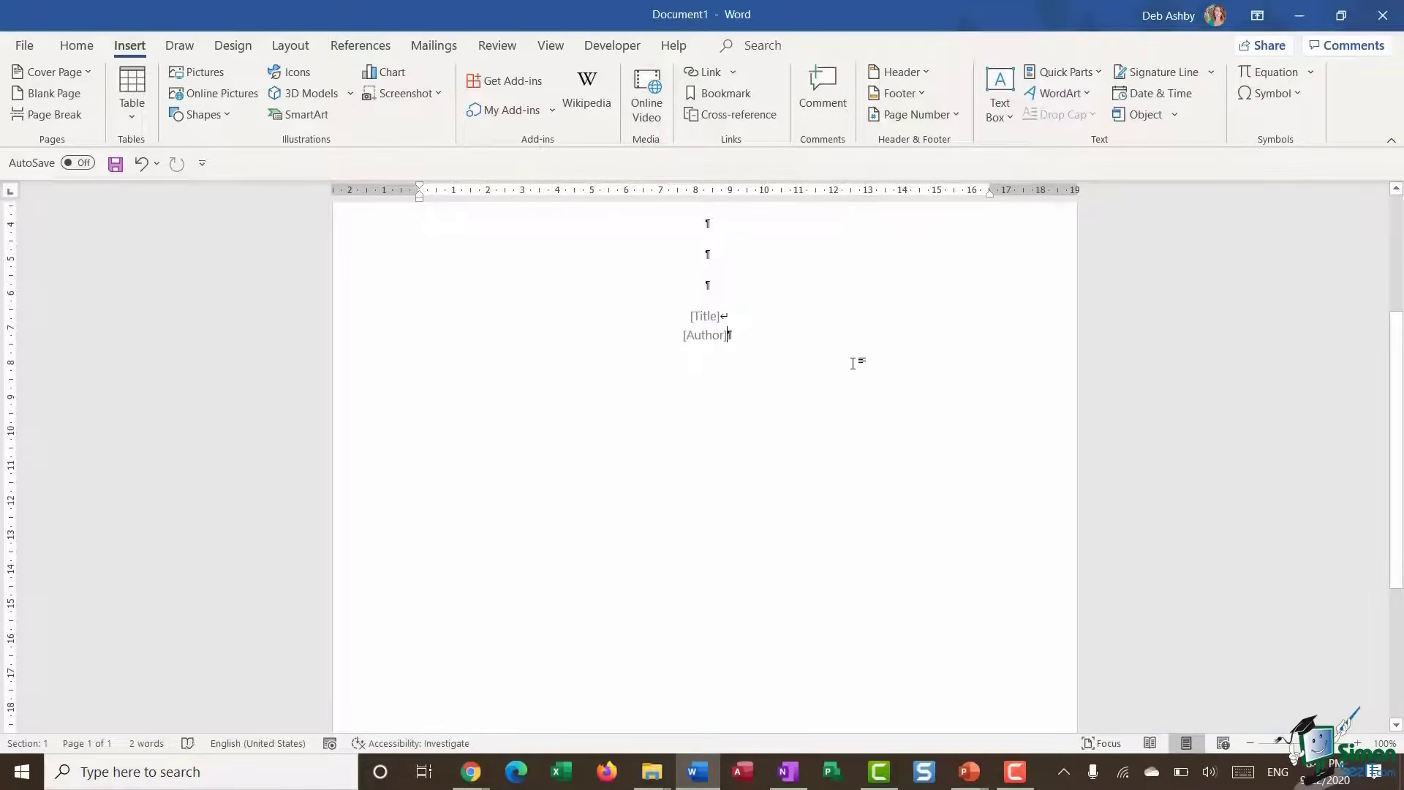
Insert the Company document property on a new line below the Author placeholder, followed by a line break
key(shift+Return)
click(1097, 72)
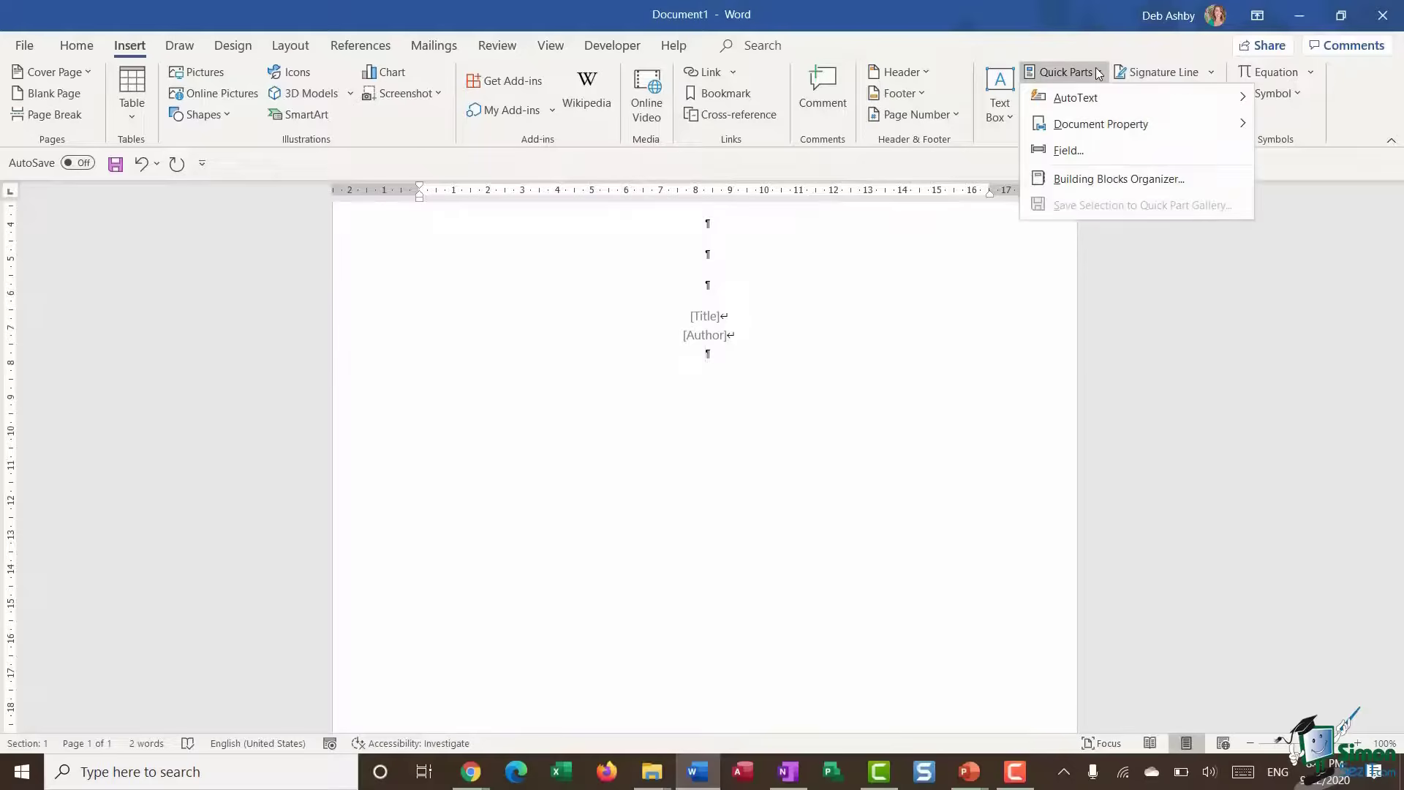
mouse_move(1095, 125)
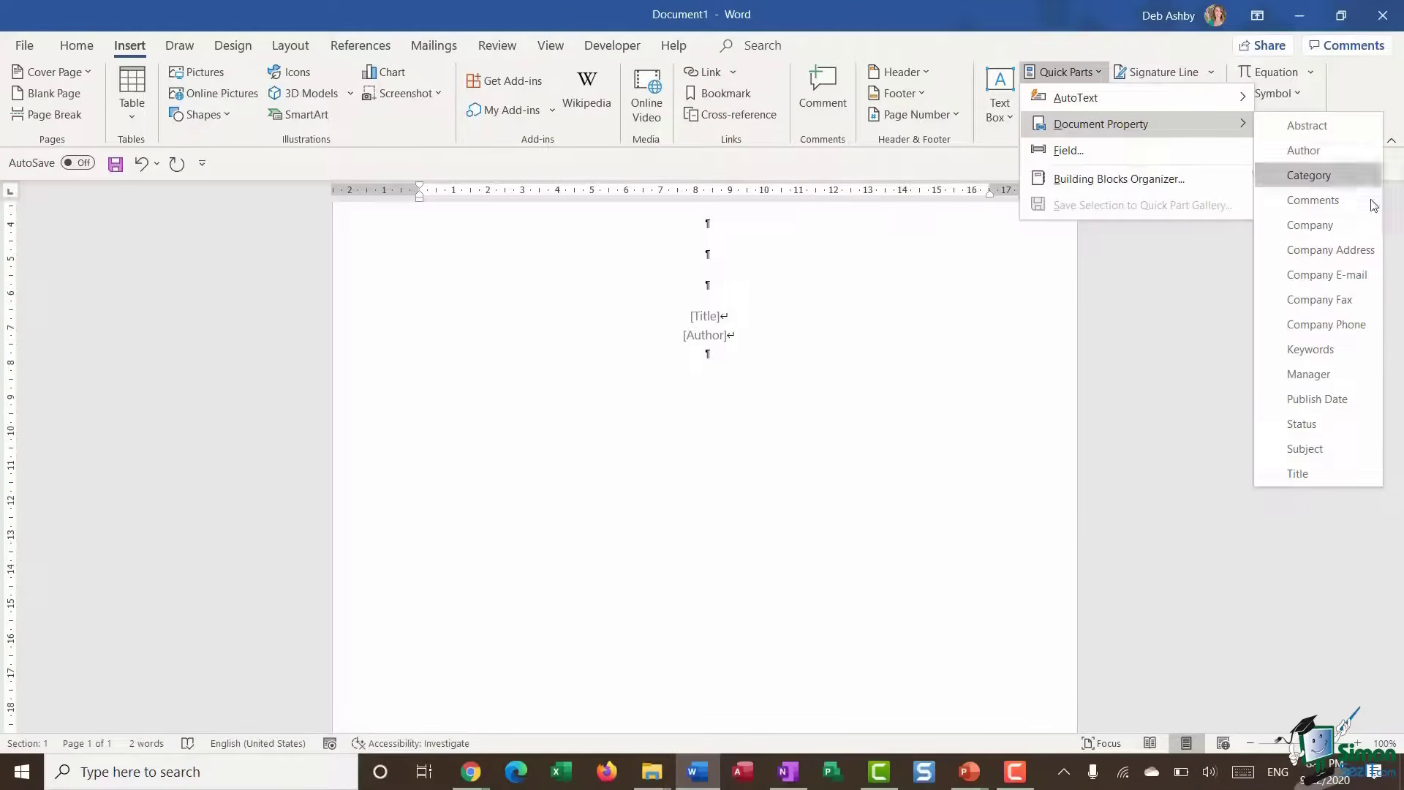
click(1350, 231)
click(768, 359)
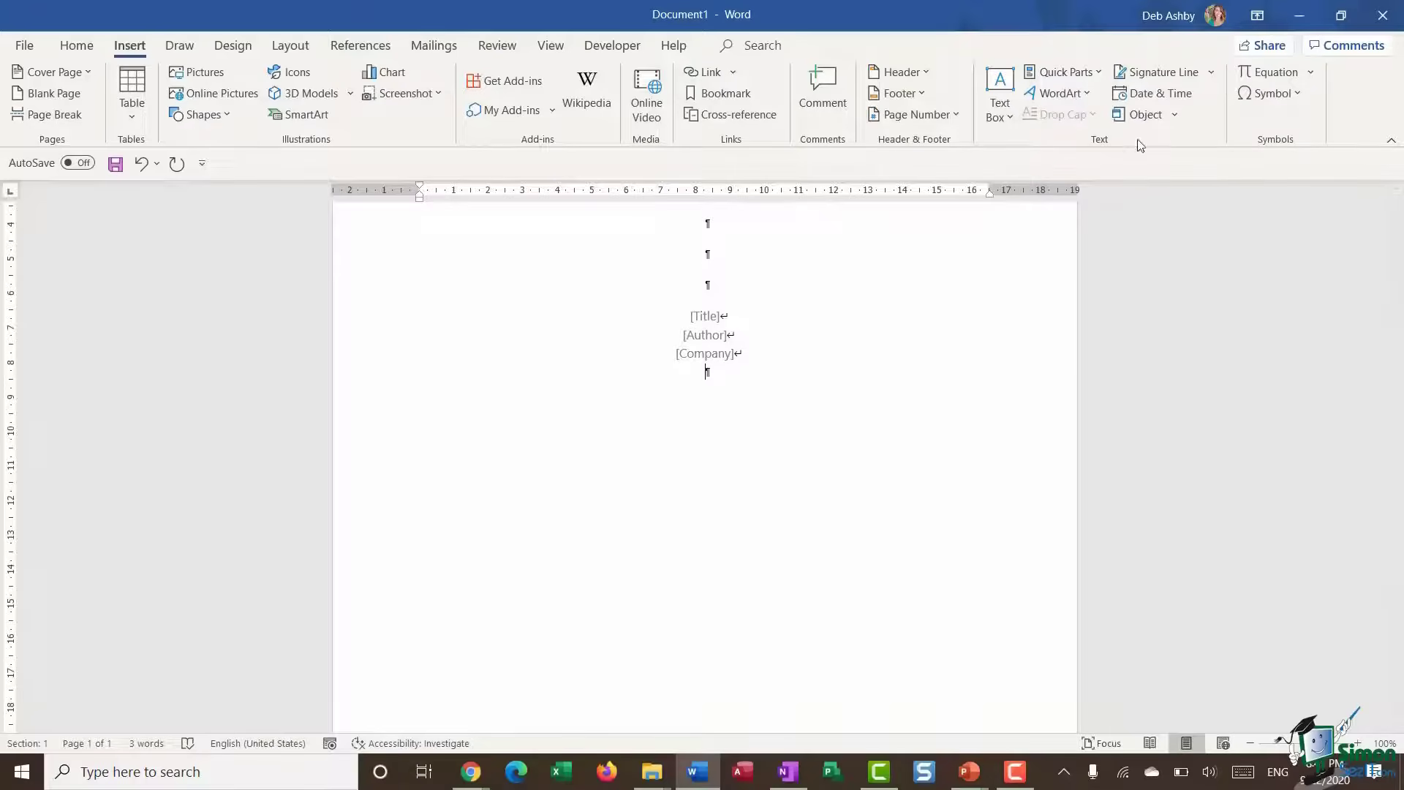
Insert the date below the Company placeholder in the "September 22, 2020" format, set to update automatically
click(1175, 97)
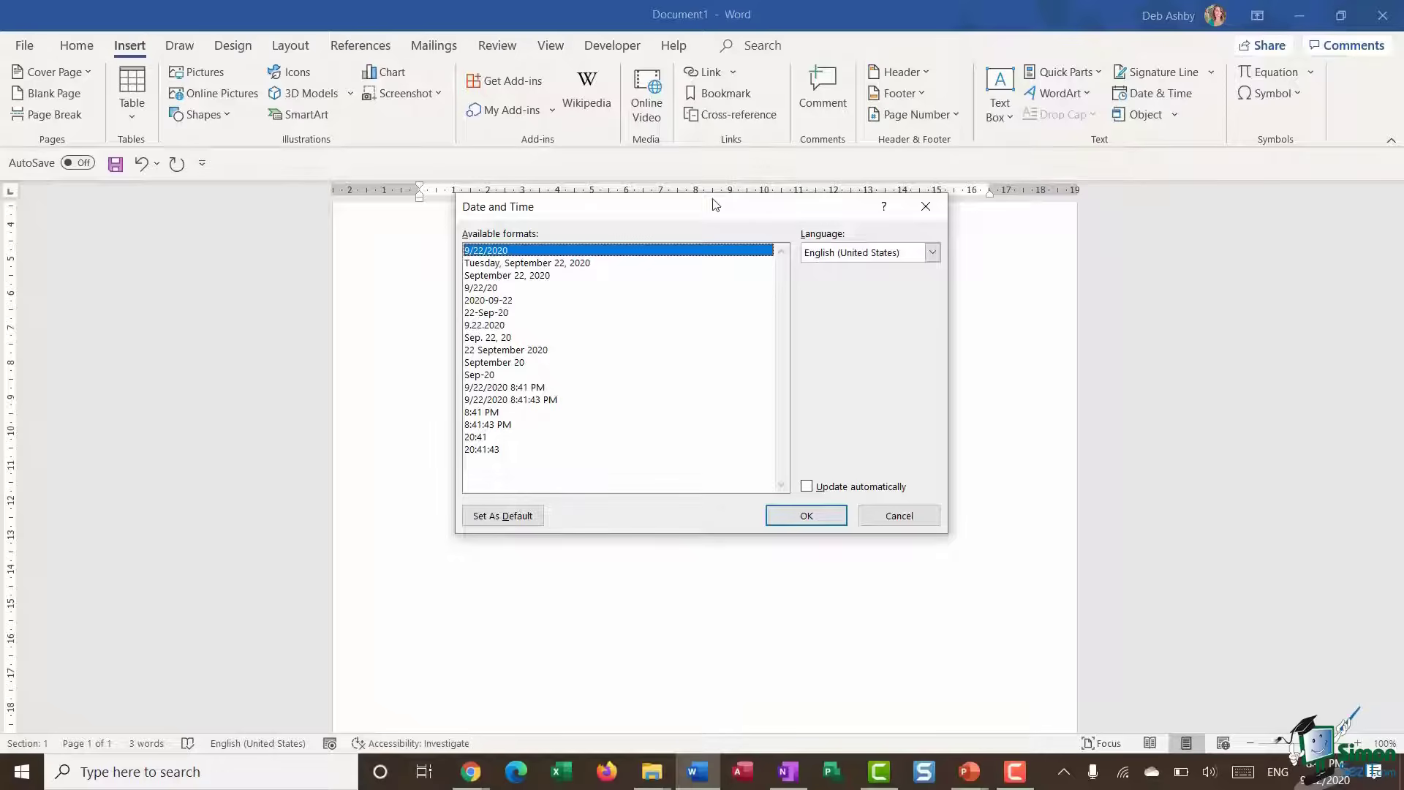
click(525, 264)
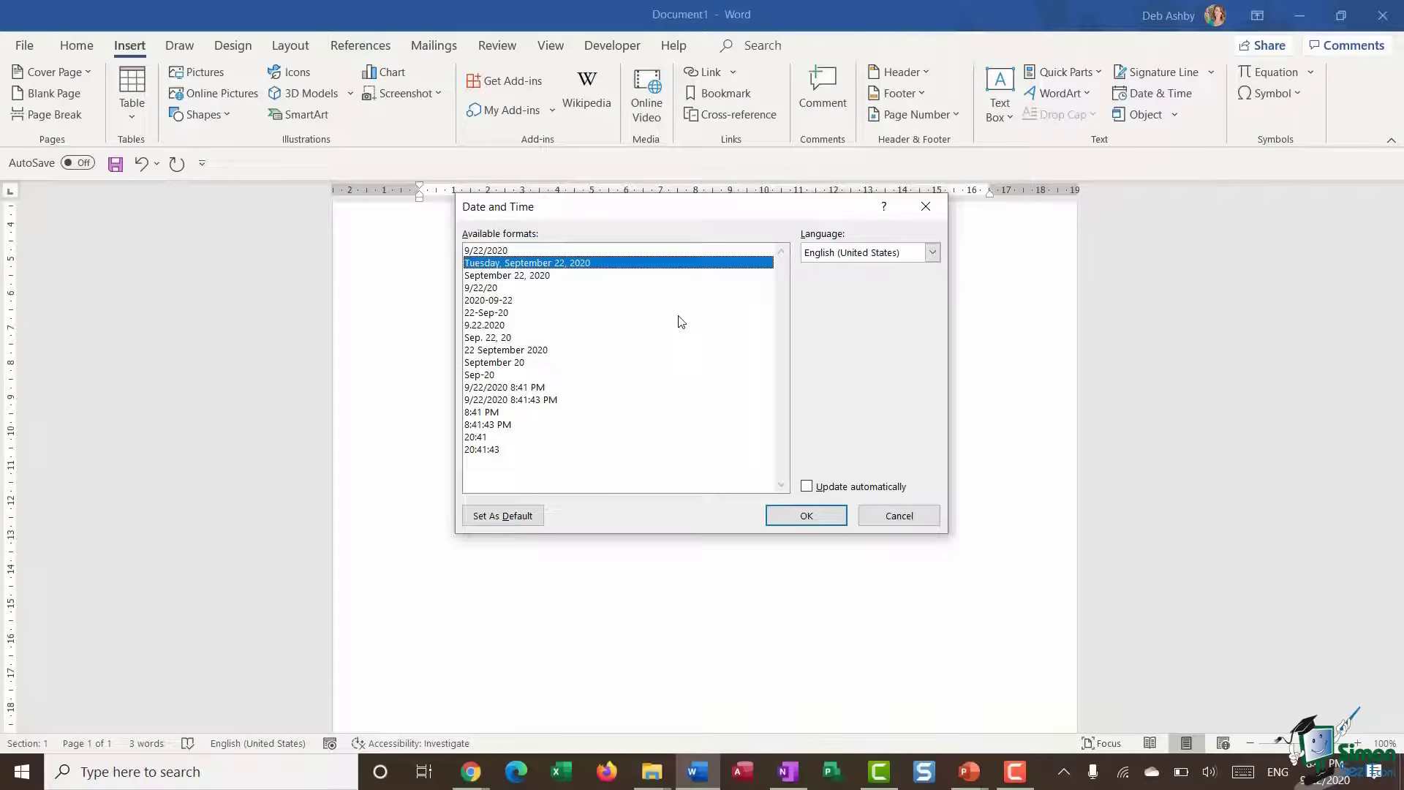
key(Down)
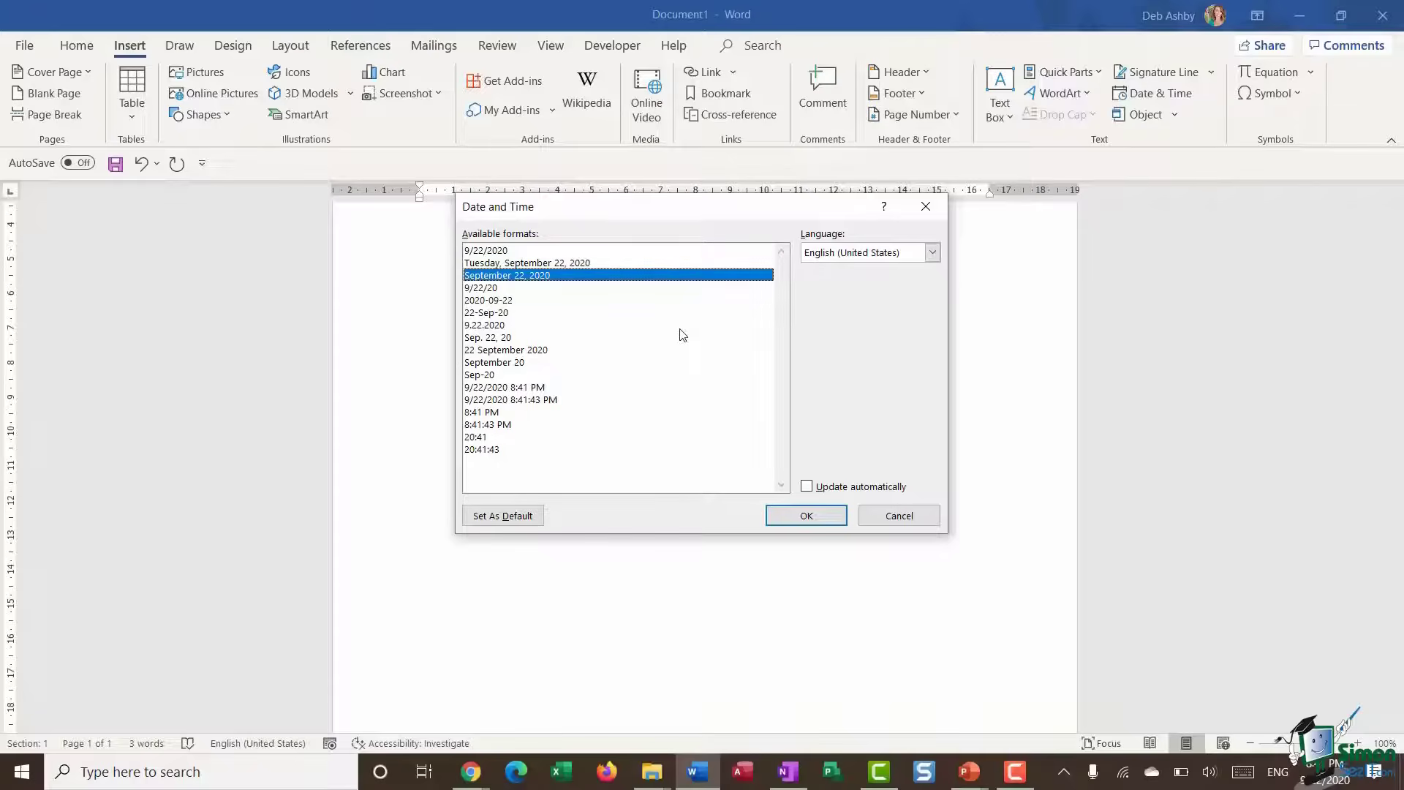
click(807, 486)
click(811, 516)
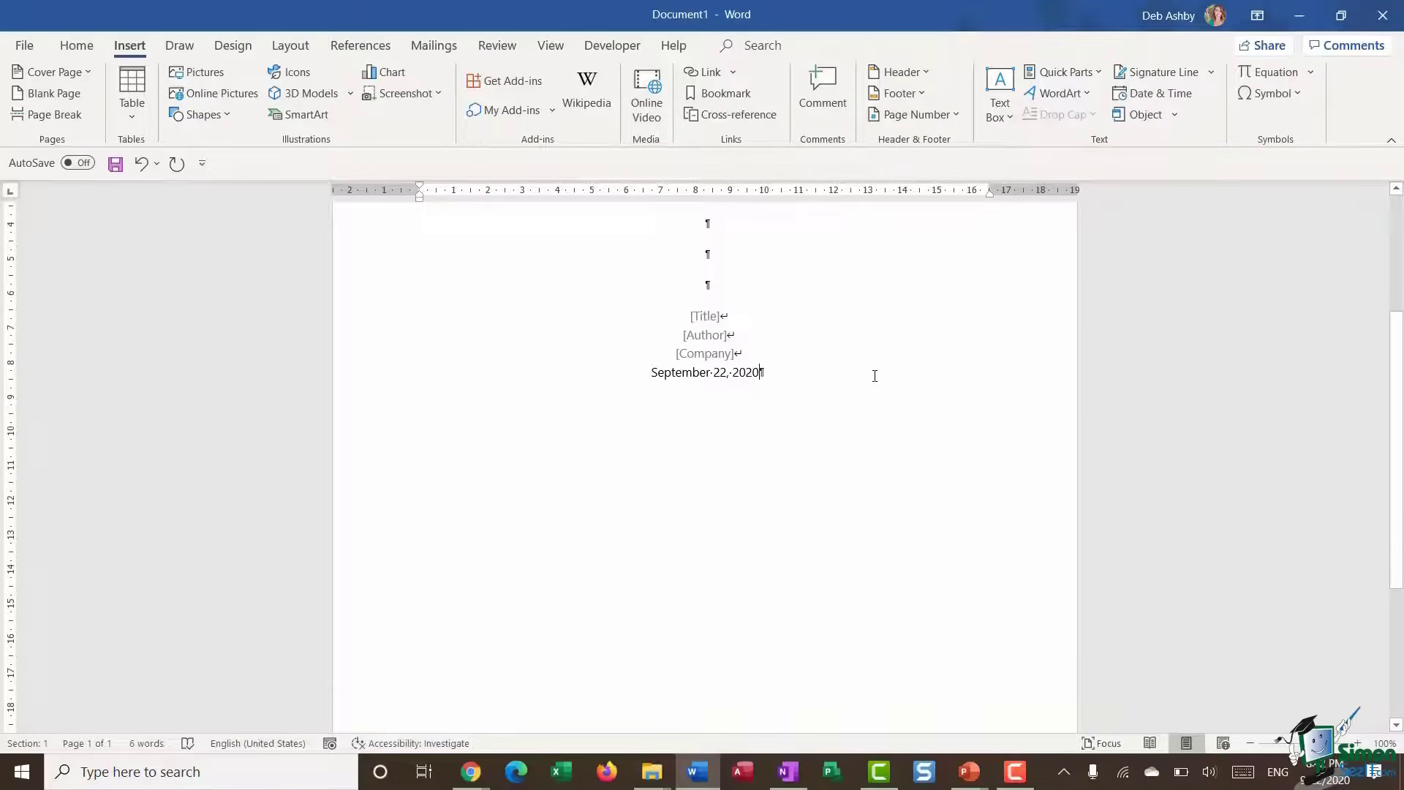
scroll(874, 376, up, 2)
scroll(875, 376, down, 2)
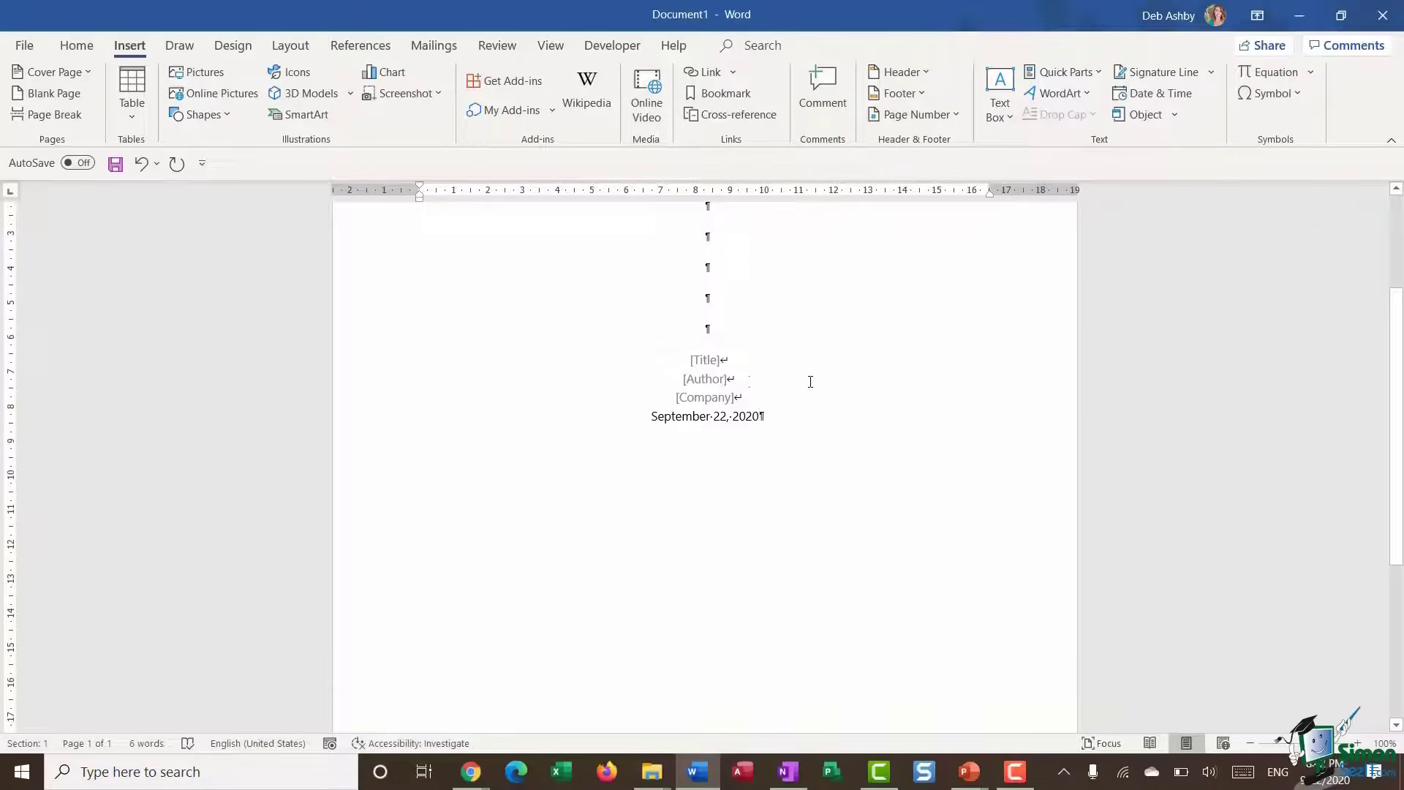
Set the Title placeholder's font size to 20
click(704, 360)
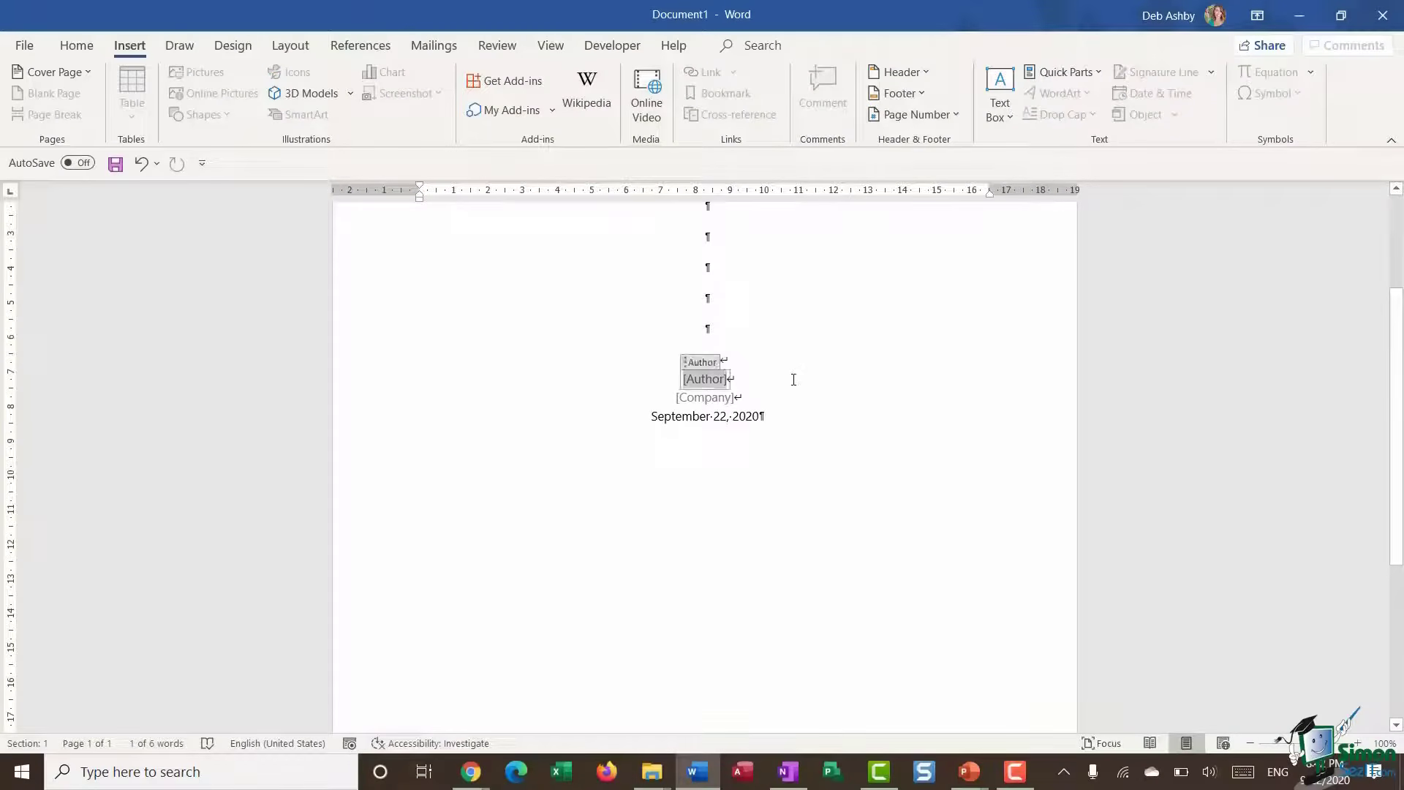
click(896, 442)
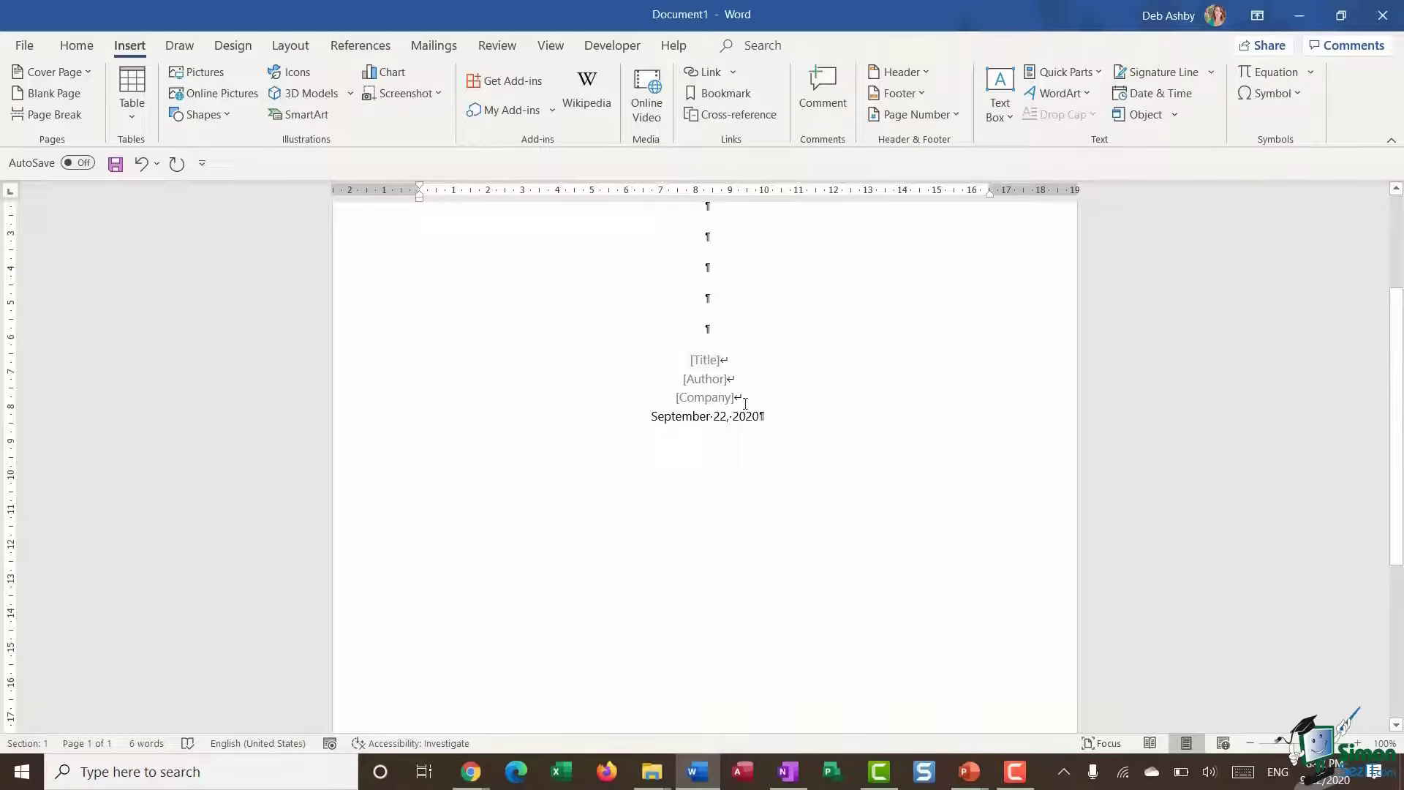
click(716, 362)
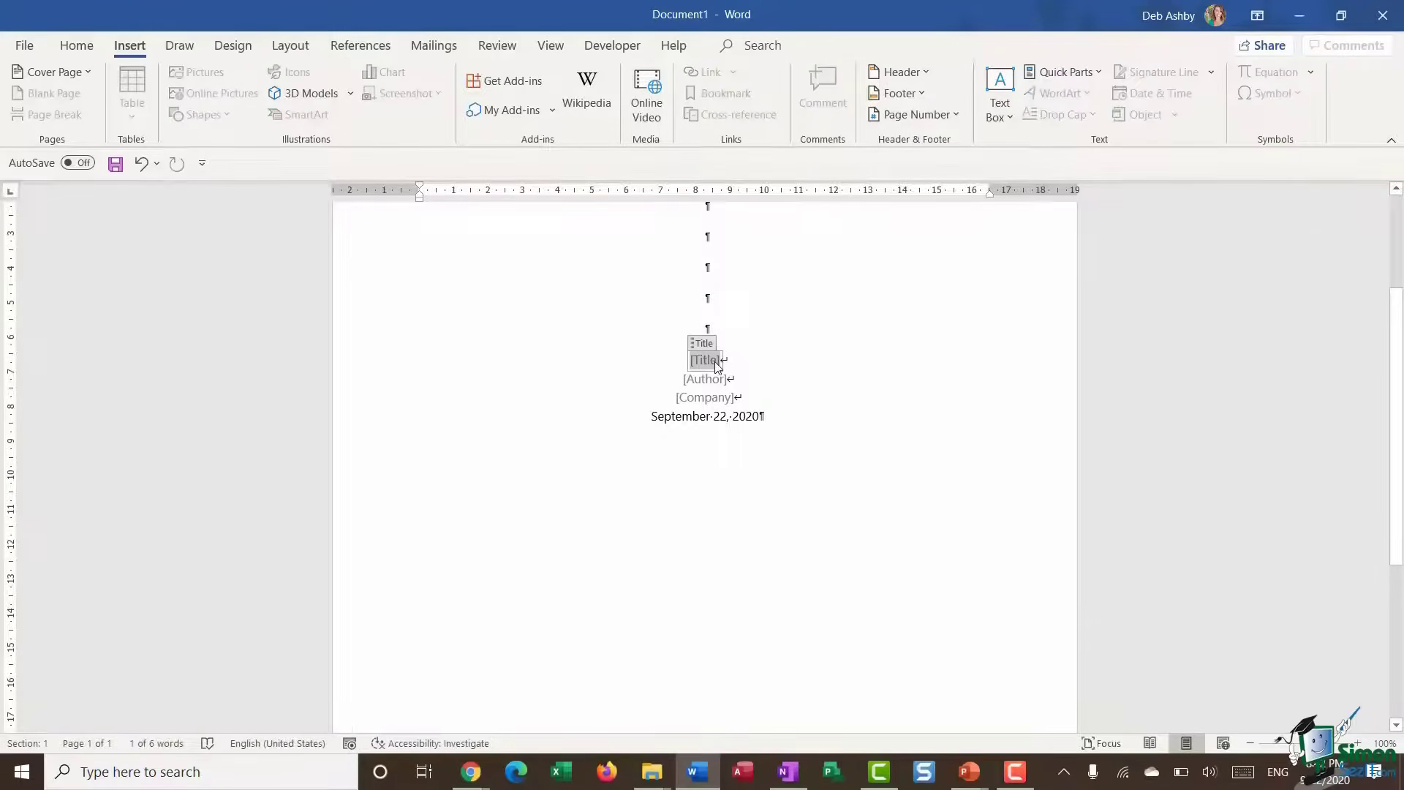
right_click(716, 362)
click(799, 521)
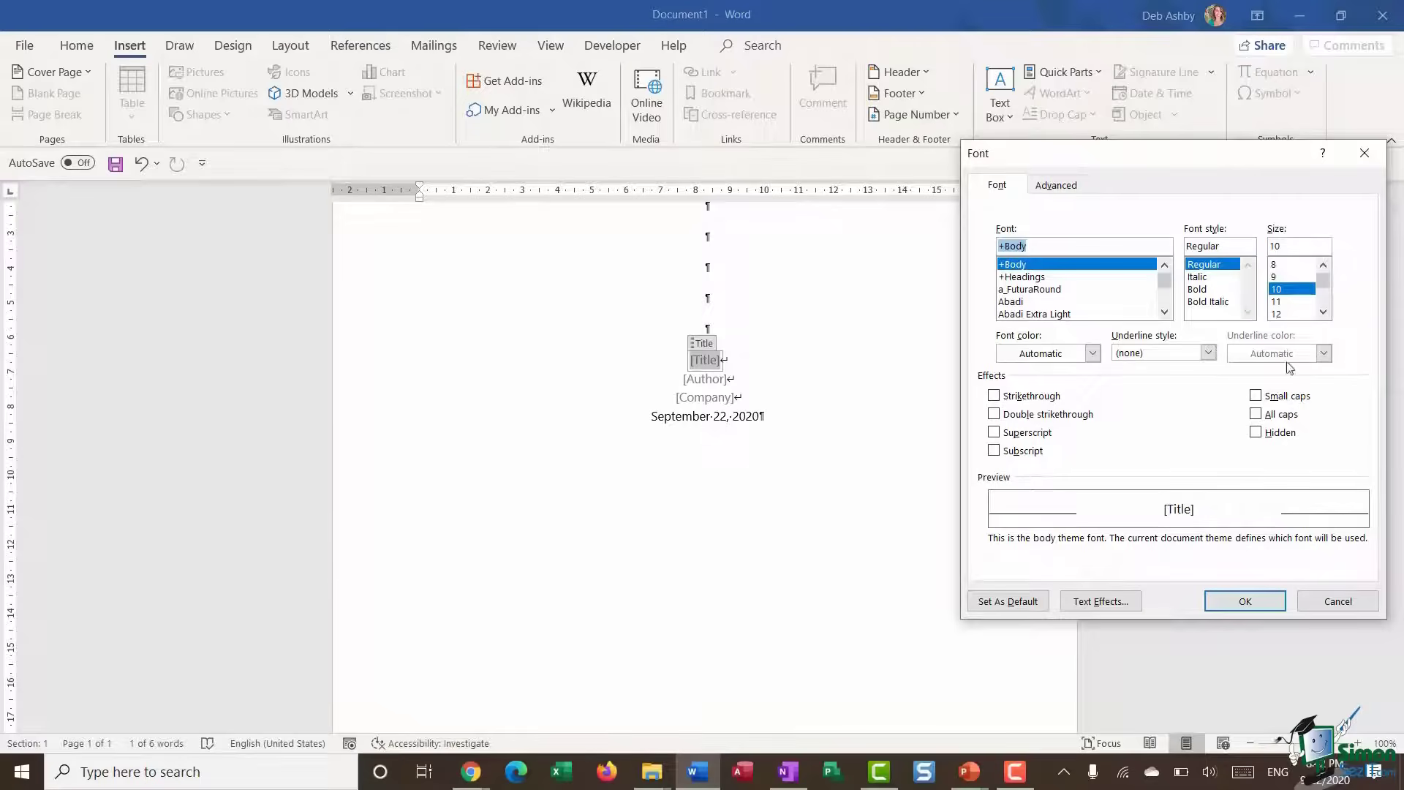
click(1323, 312)
click(1323, 311)
click(1287, 301)
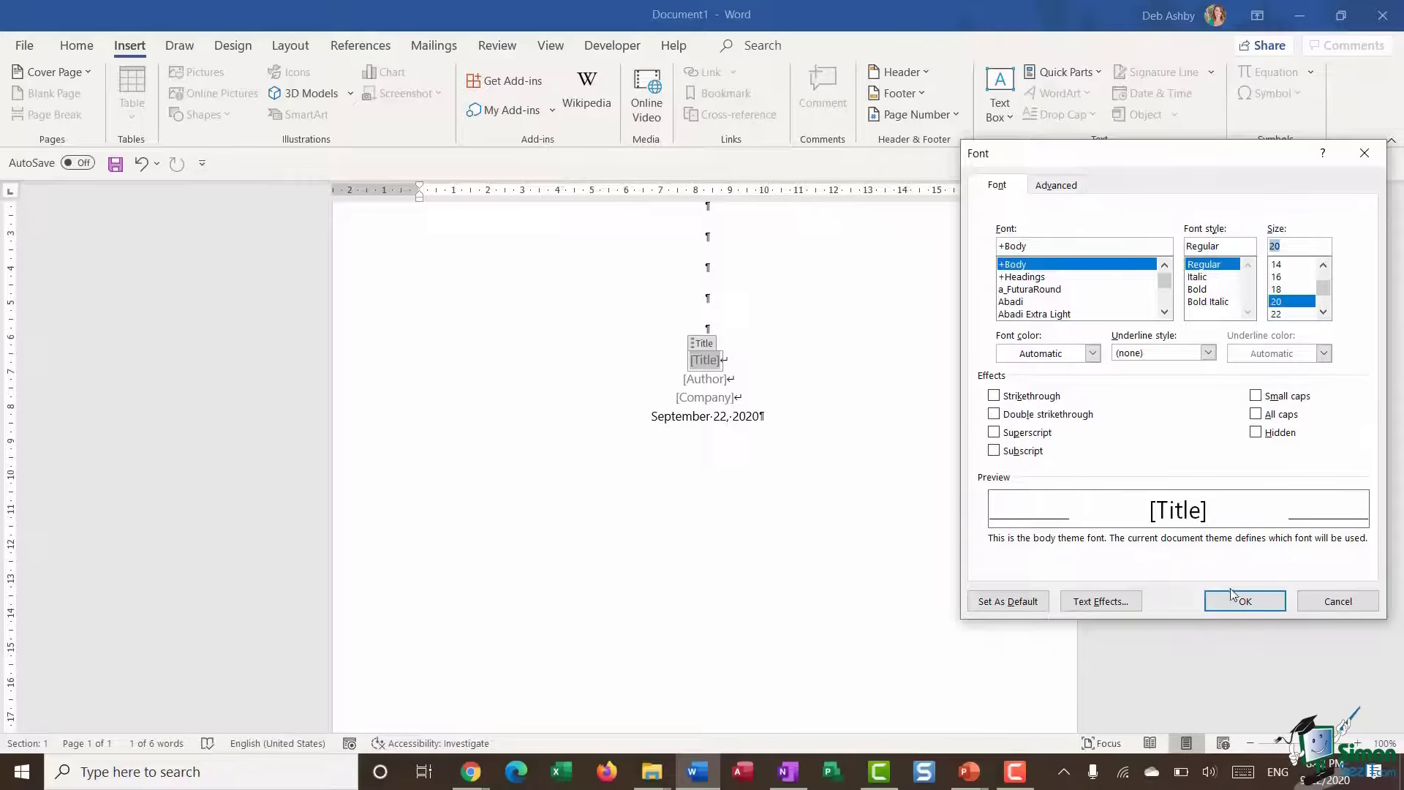
click(1246, 603)
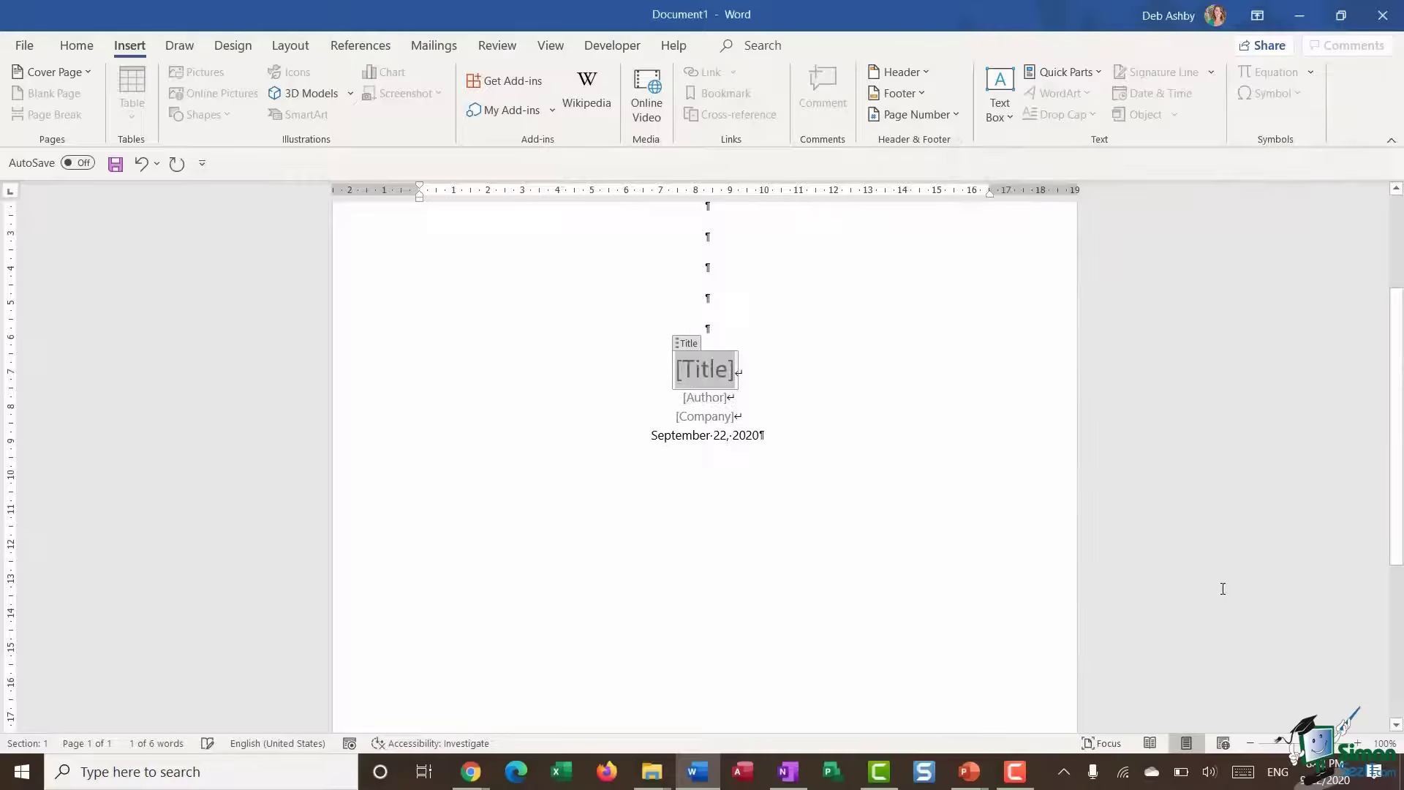
Set the Author placeholder's font size to 12
click(702, 400)
right_click(702, 400)
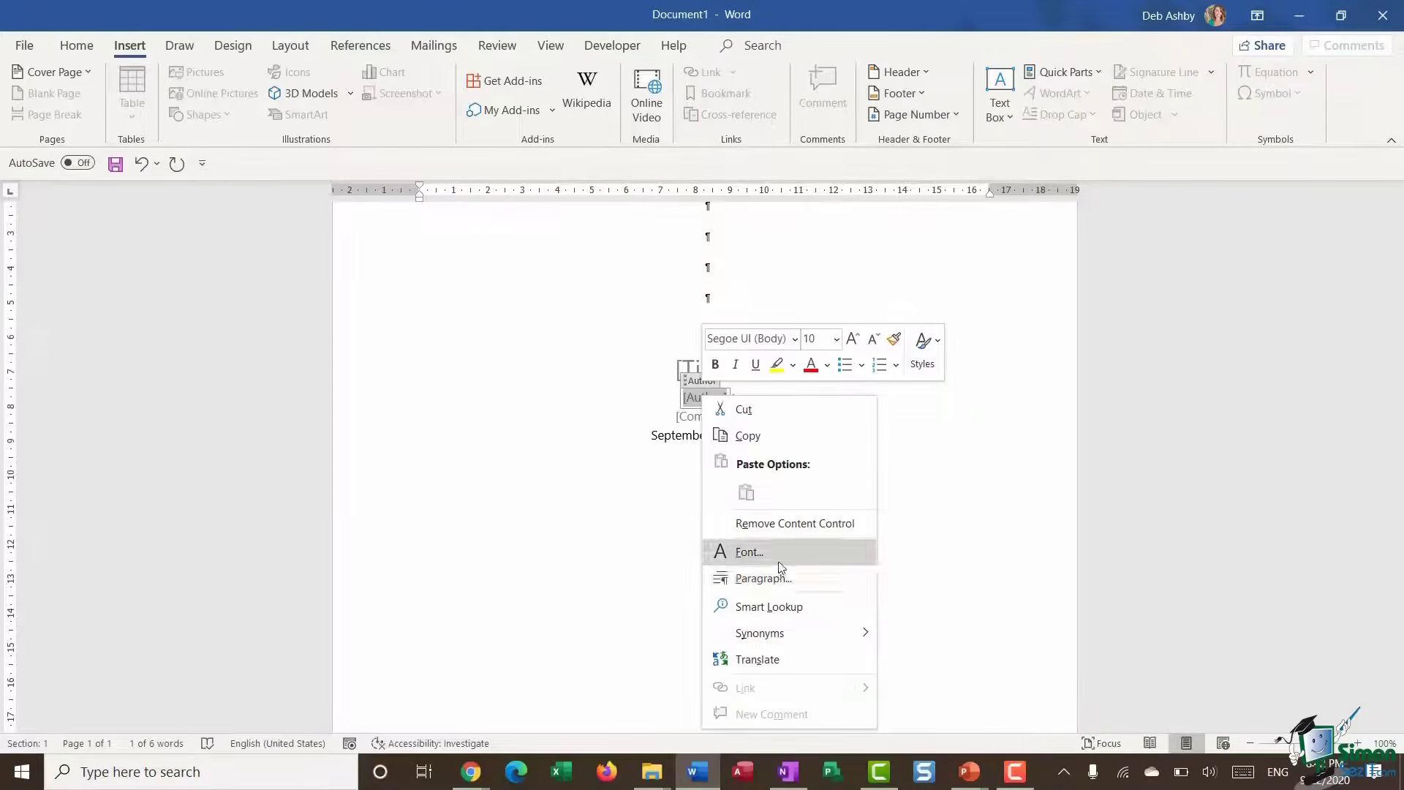
click(746, 552)
click(1323, 312)
click(1323, 312)
click(1290, 292)
click(1264, 601)
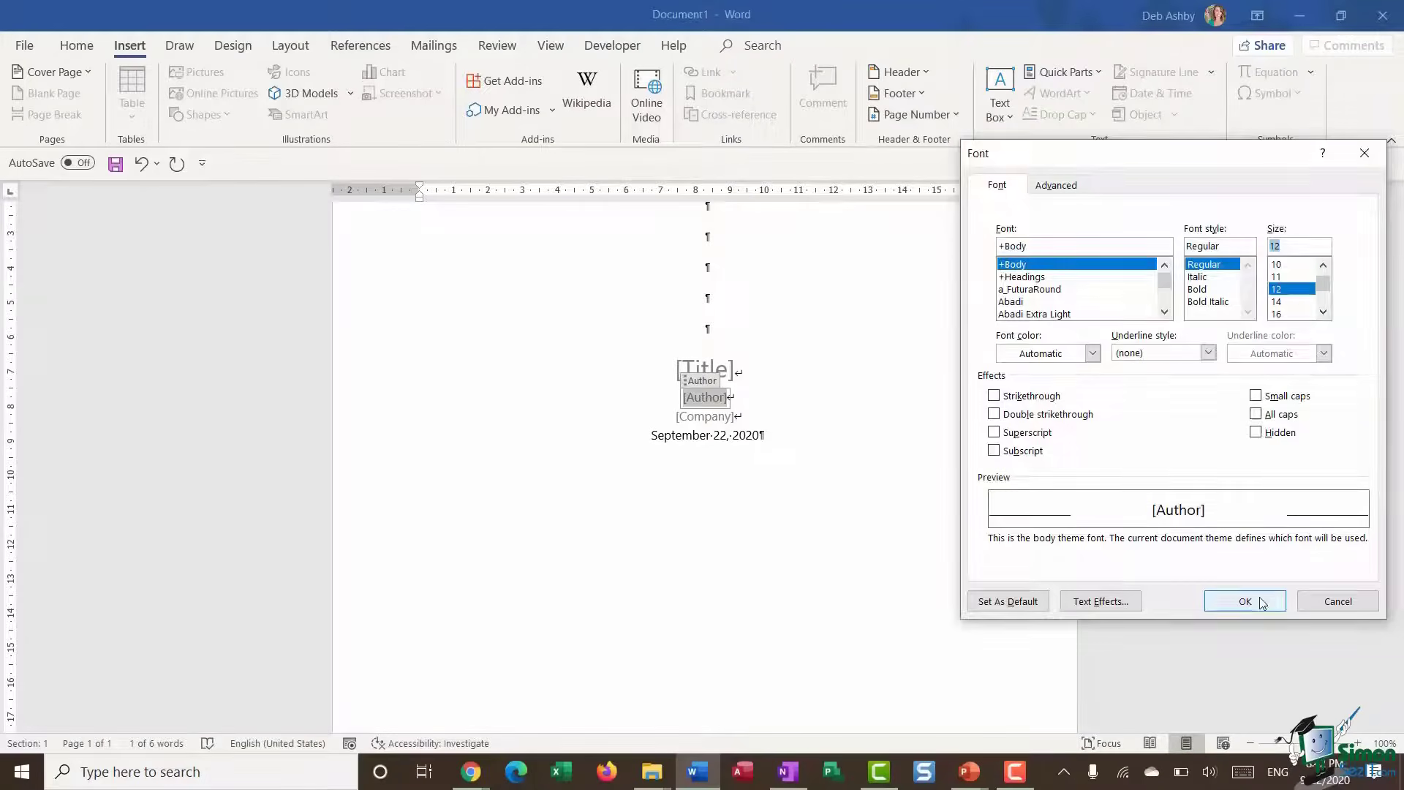
Set the Company placeholder's font size to 12
click(716, 422)
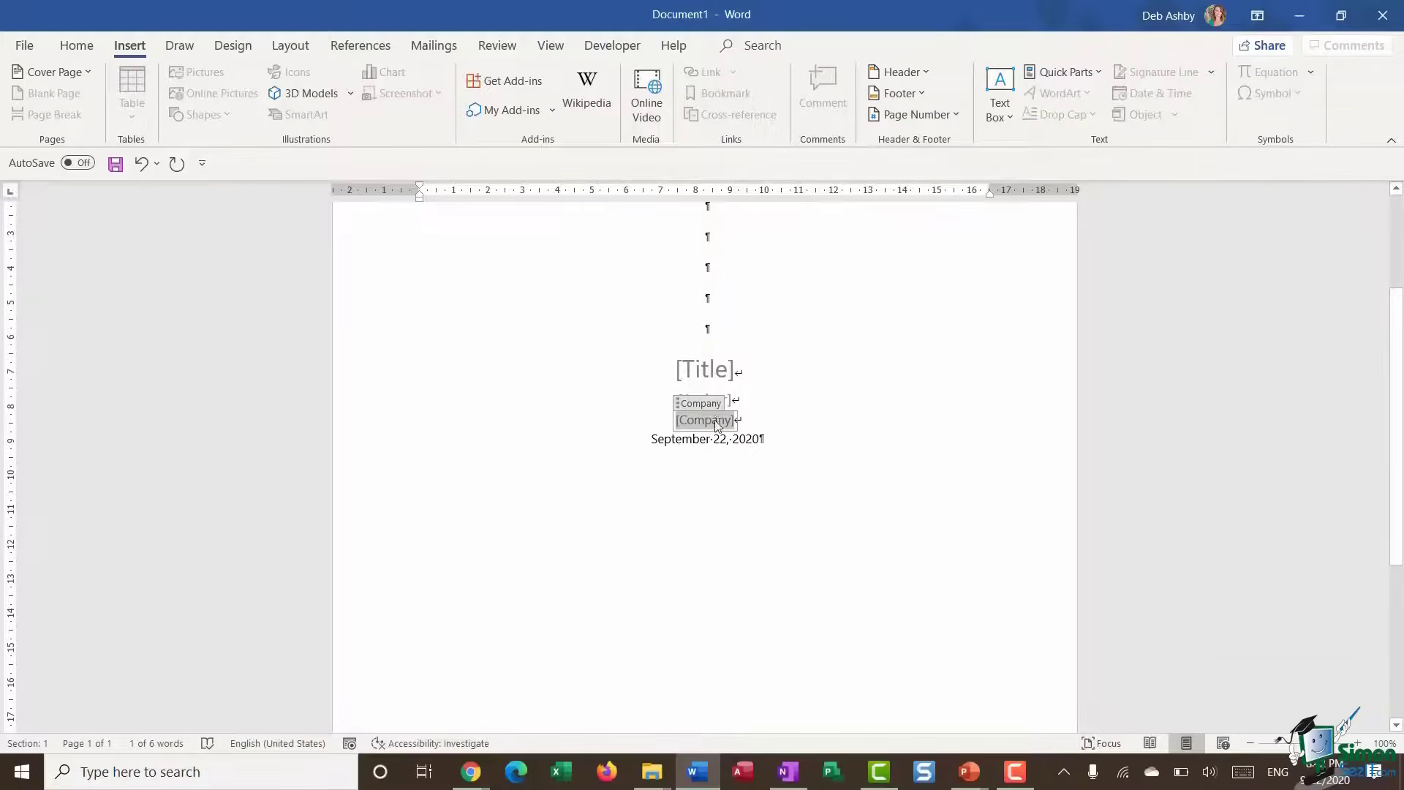
right_click(715, 422)
click(822, 254)
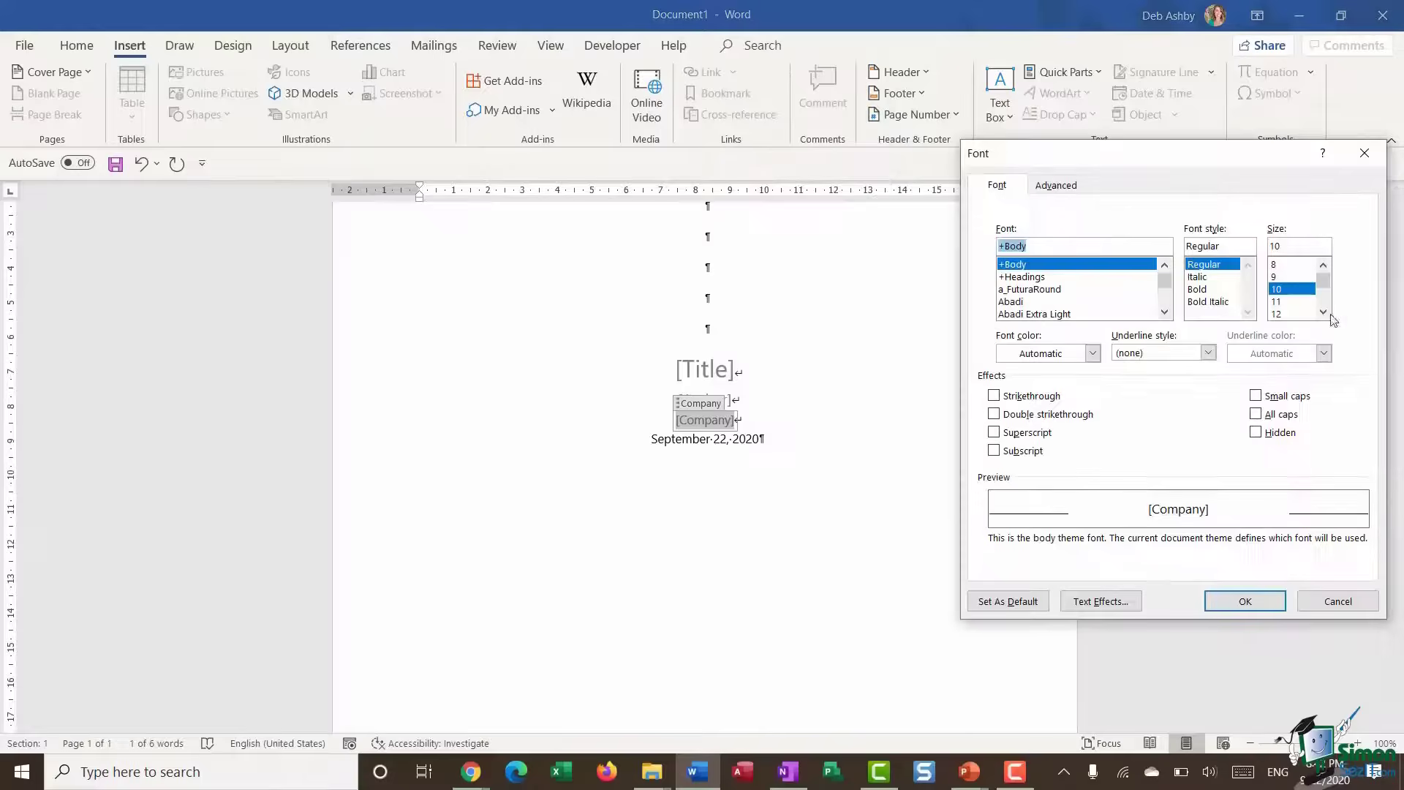
click(1291, 314)
click(1252, 592)
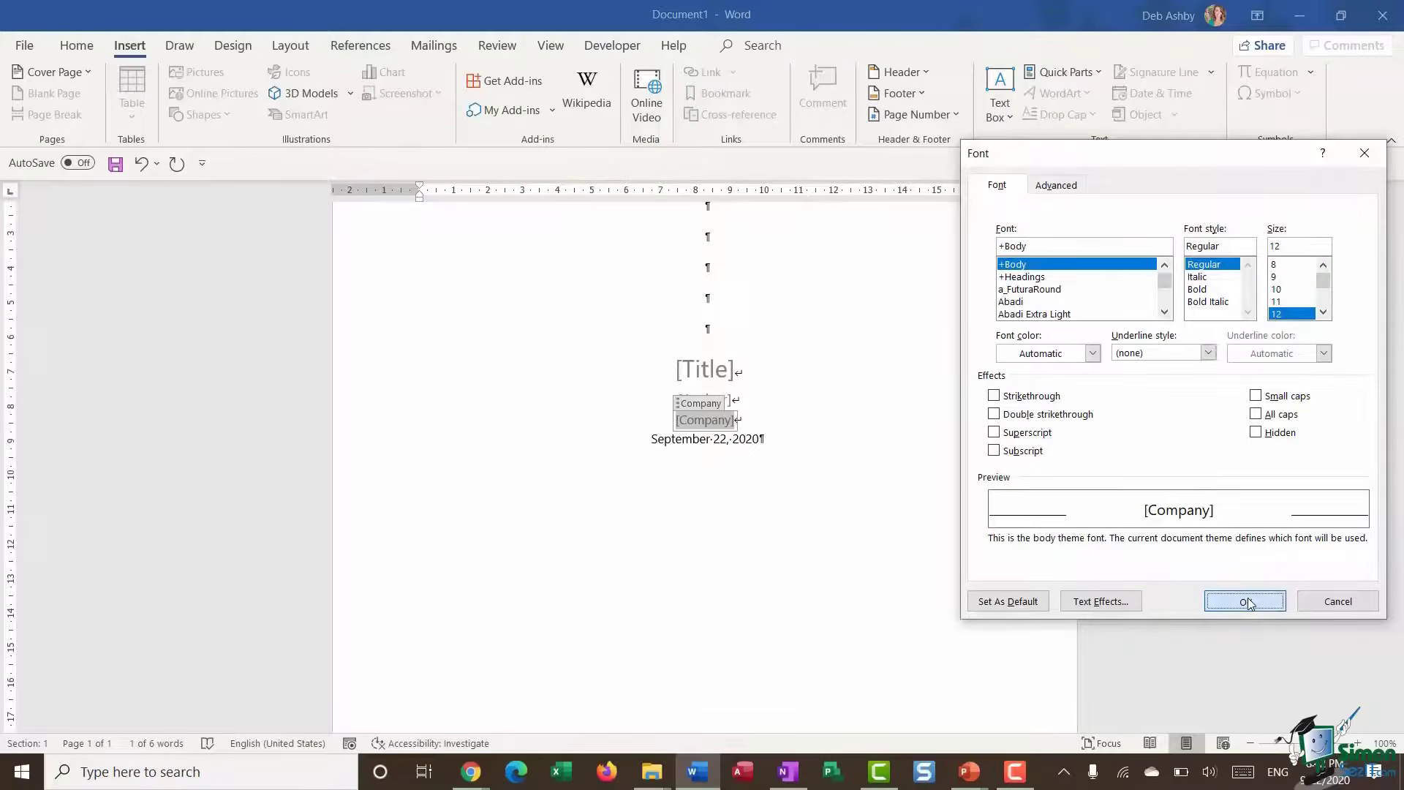
Format the date line on the title page as italic with a font size of 12
click(684, 446)
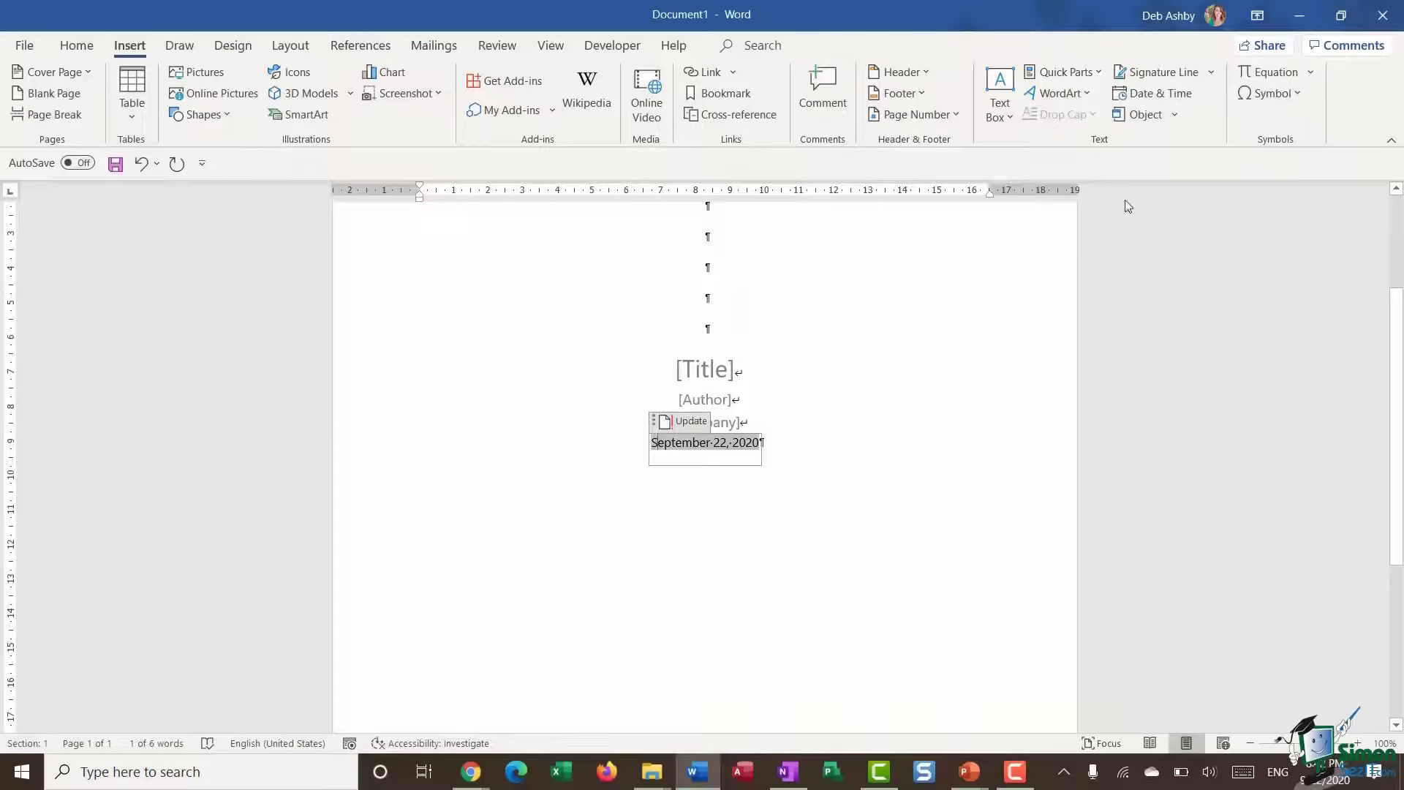
key(ctrl+d)
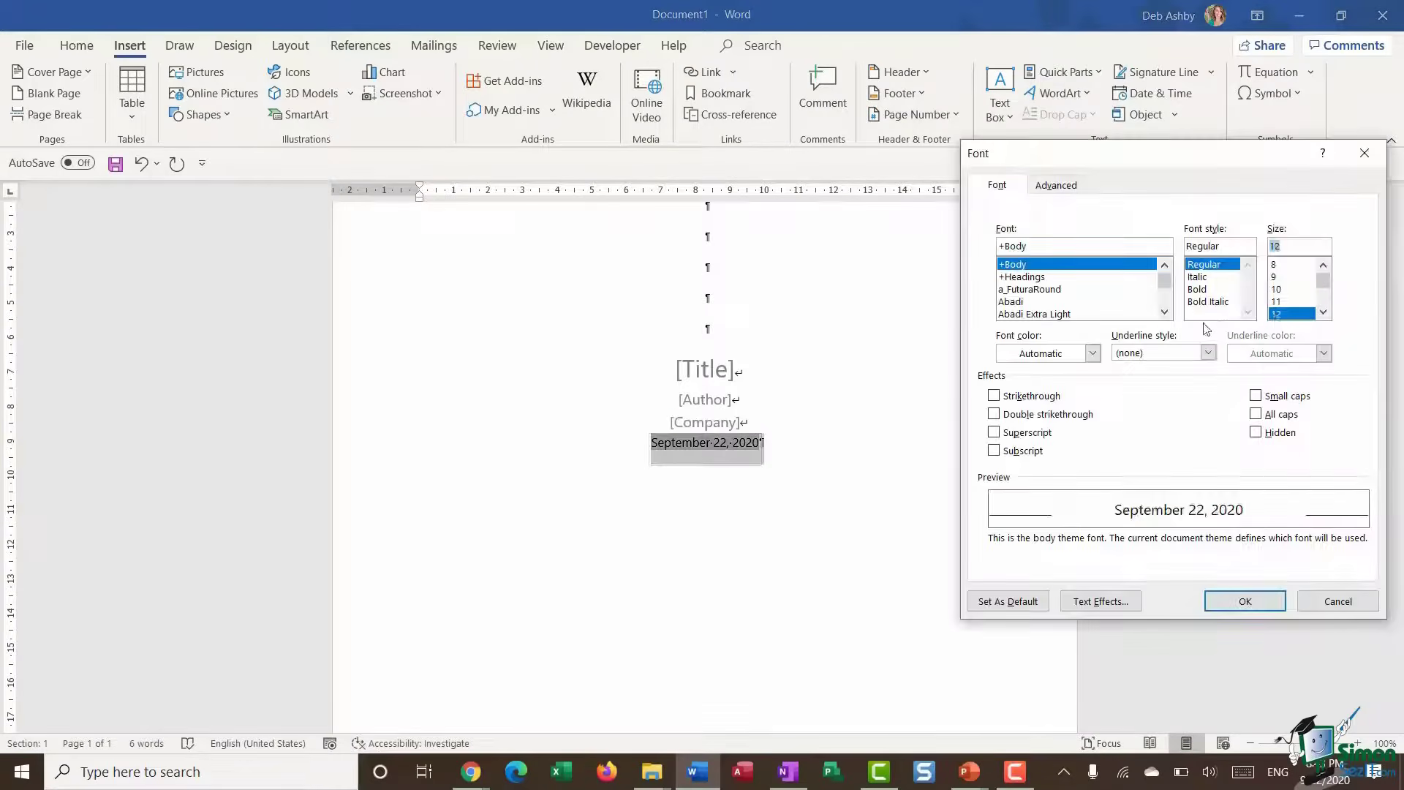
click(1197, 277)
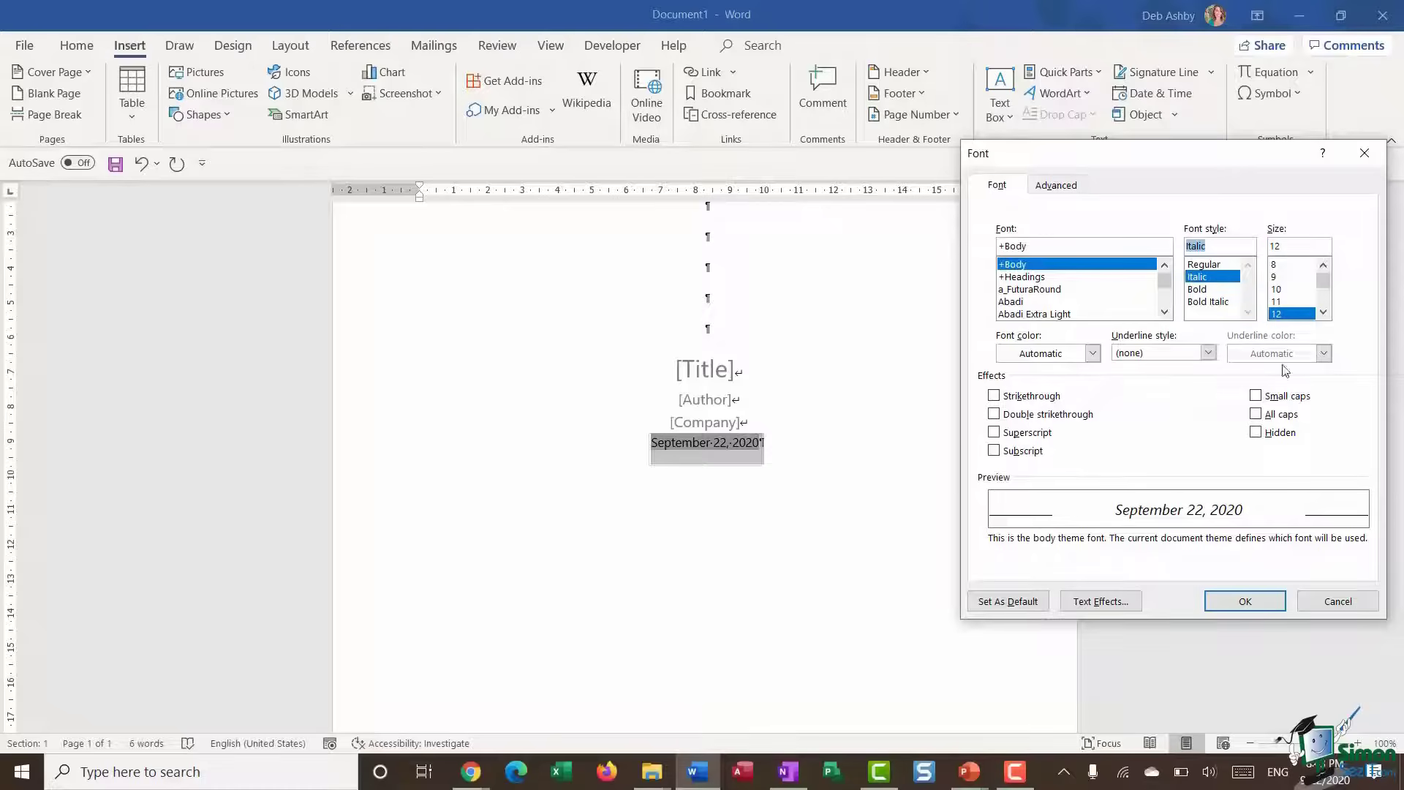
click(1248, 601)
click(909, 498)
scroll(974, 482, up, 2)
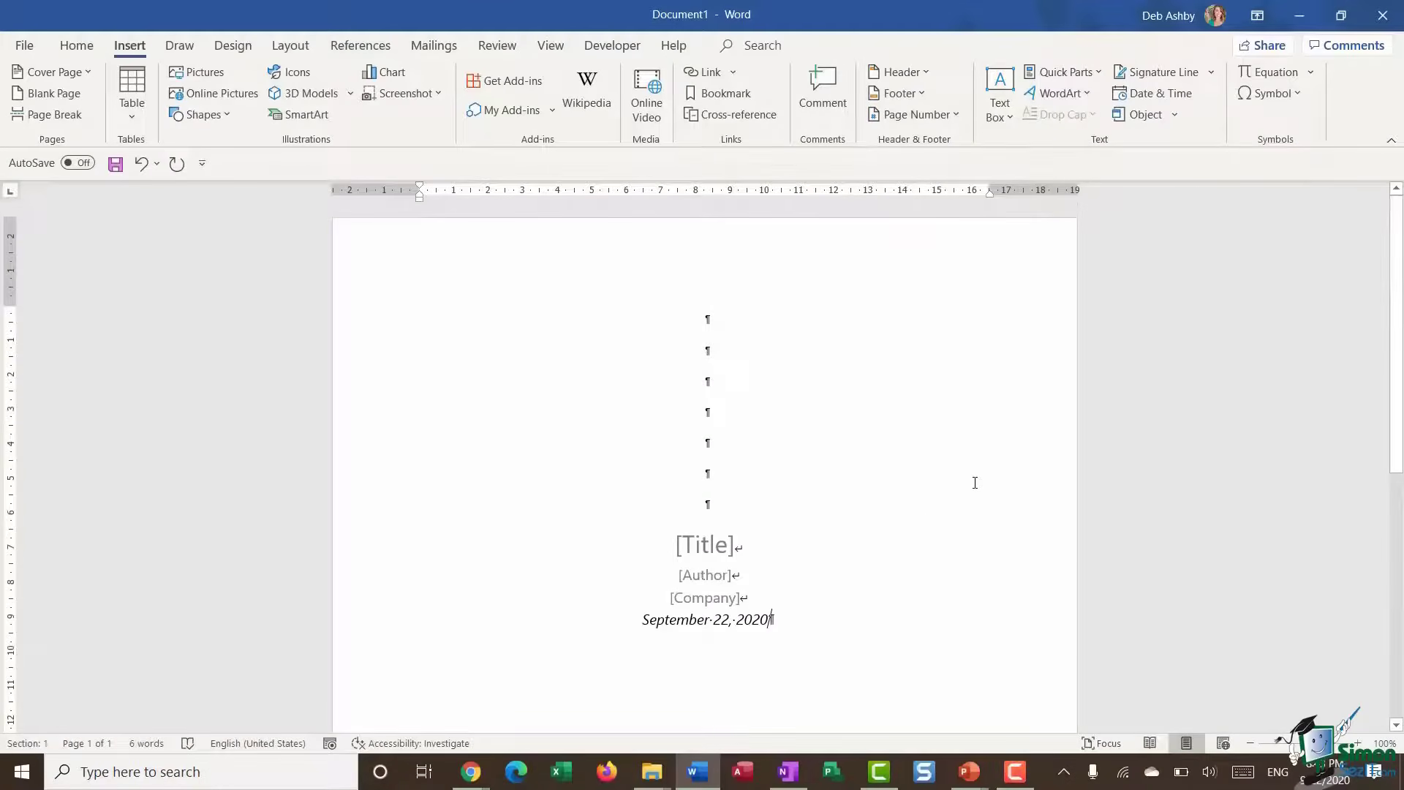
scroll(974, 482, down, 3)
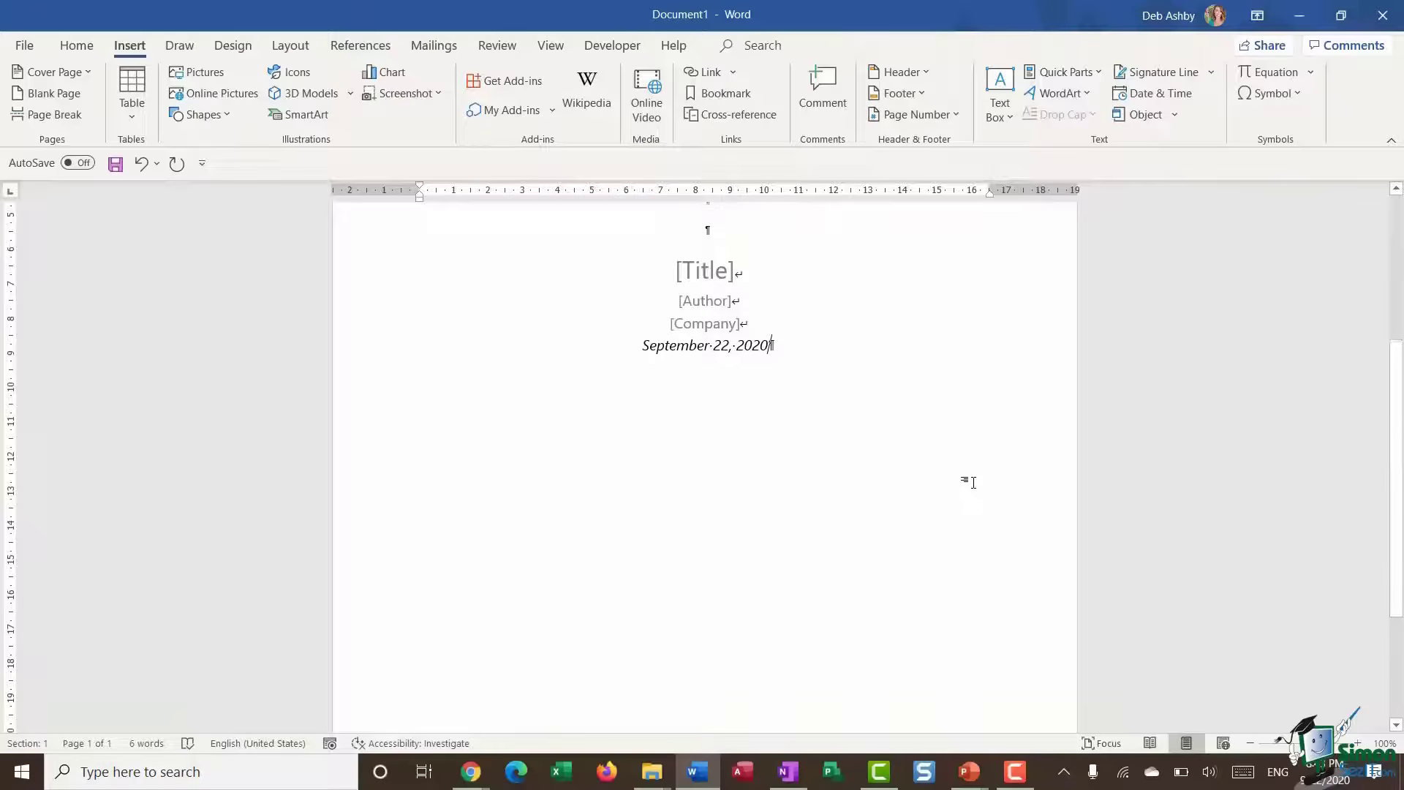
Add an empty paragraph below the date and insert a page break there to start a second page
scroll(973, 482, up, 1)
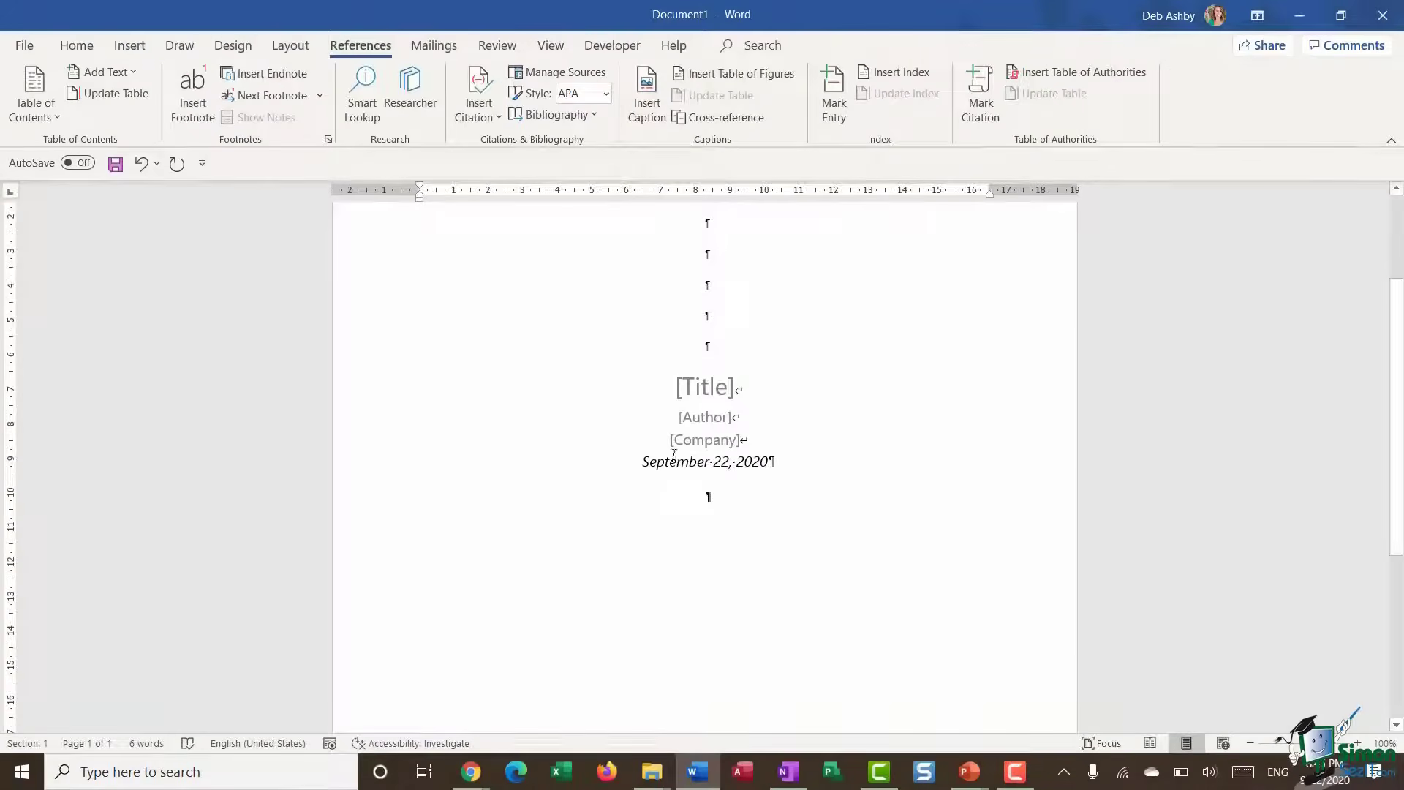
scroll(826, 411, down, 3)
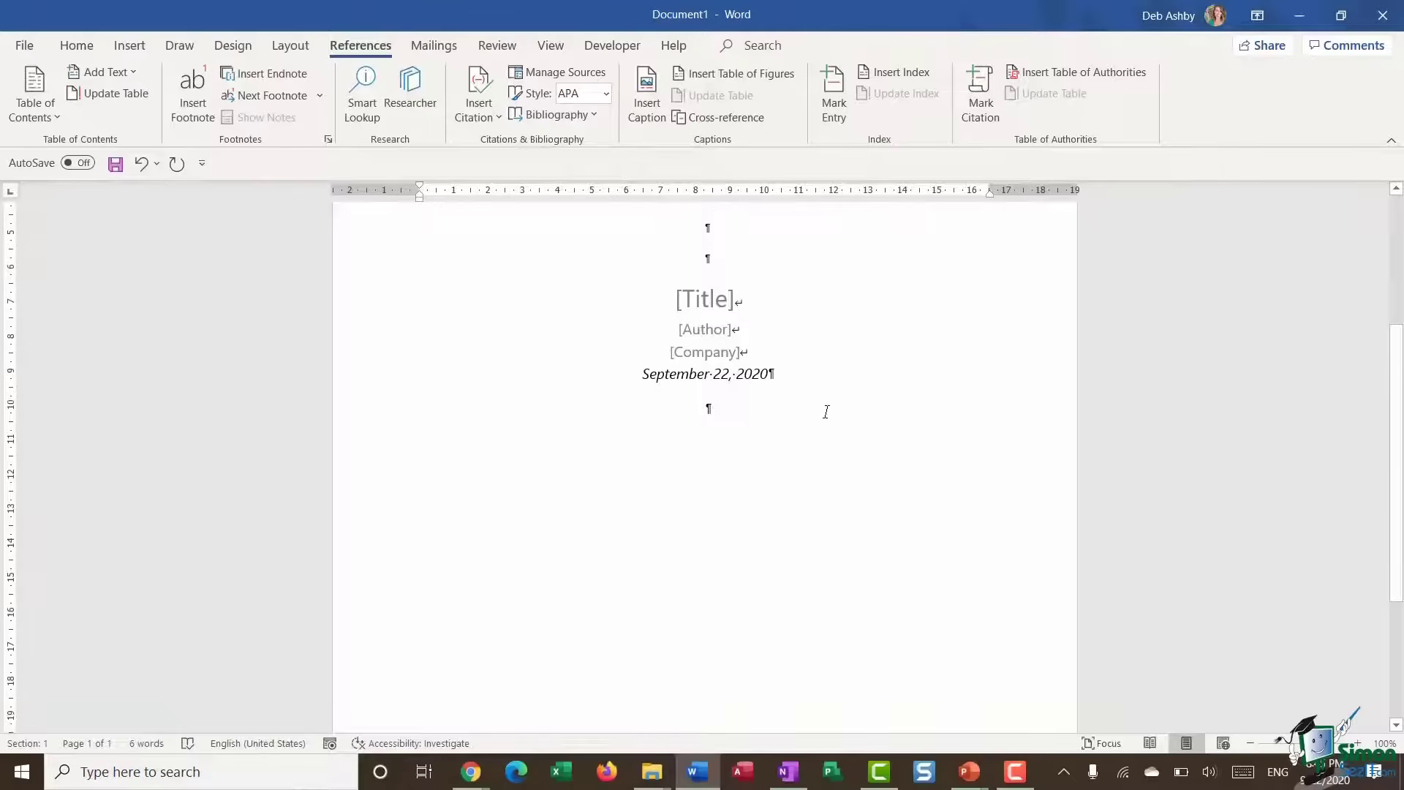
key(ctrl+Return)
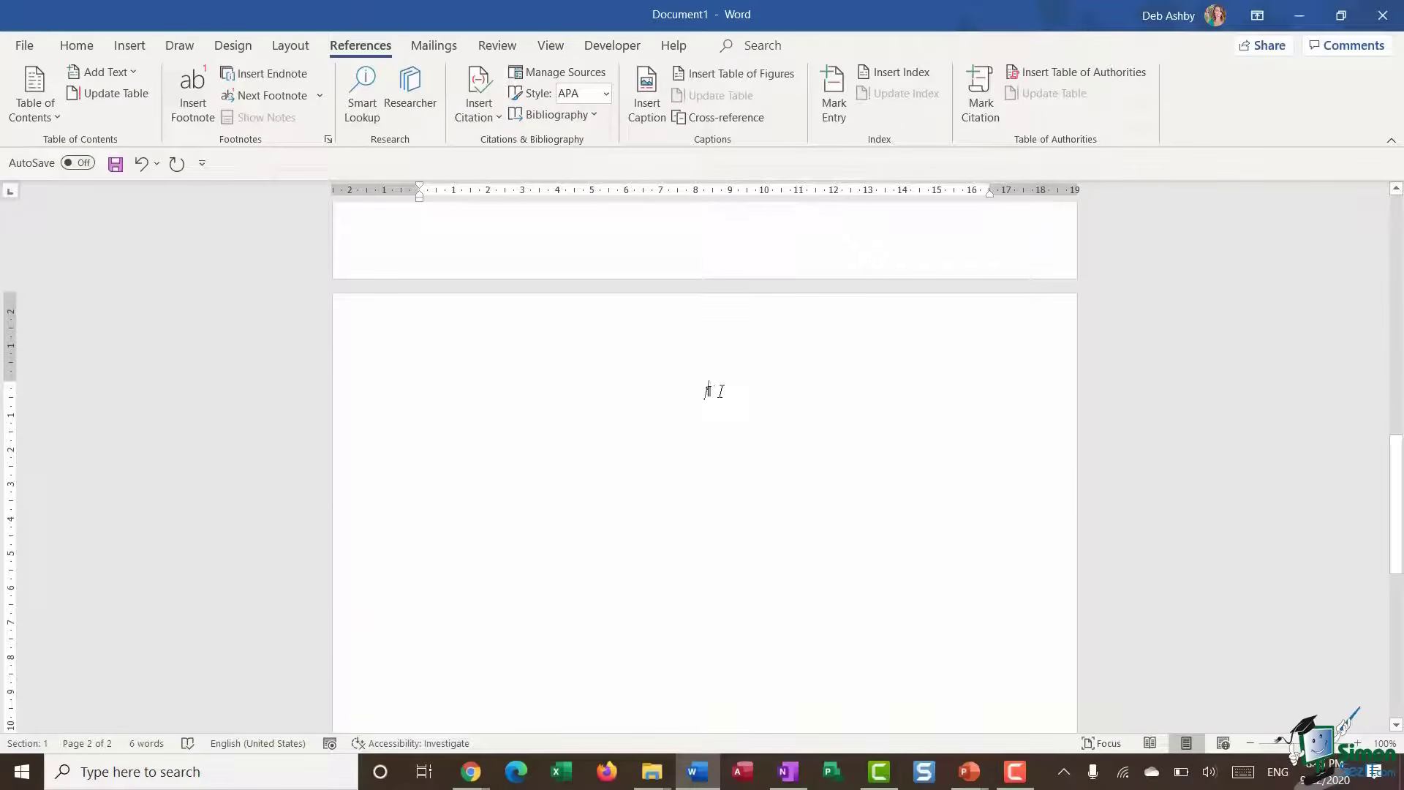
Turn off italic and left-align the empty first paragraph on the second page
click(76, 45)
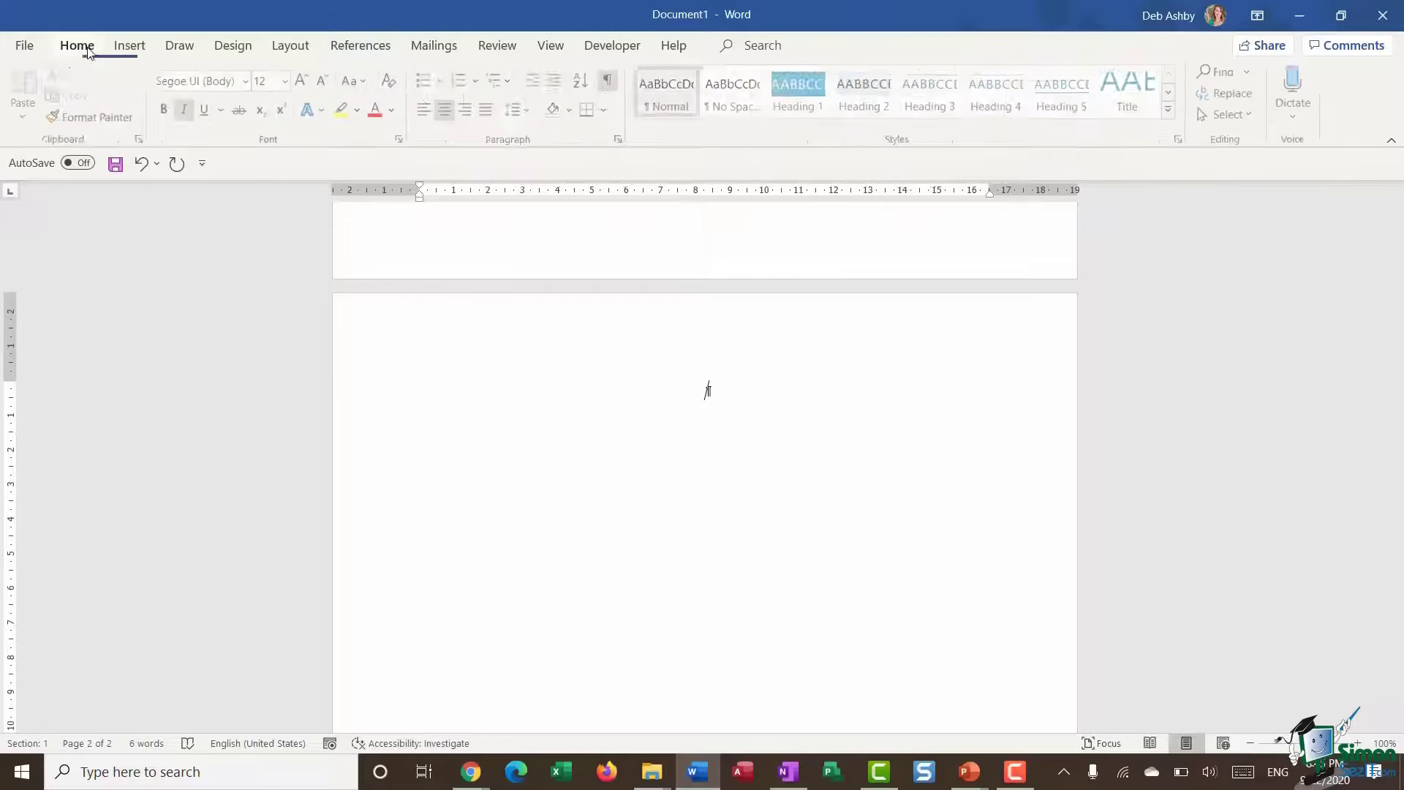
click(188, 110)
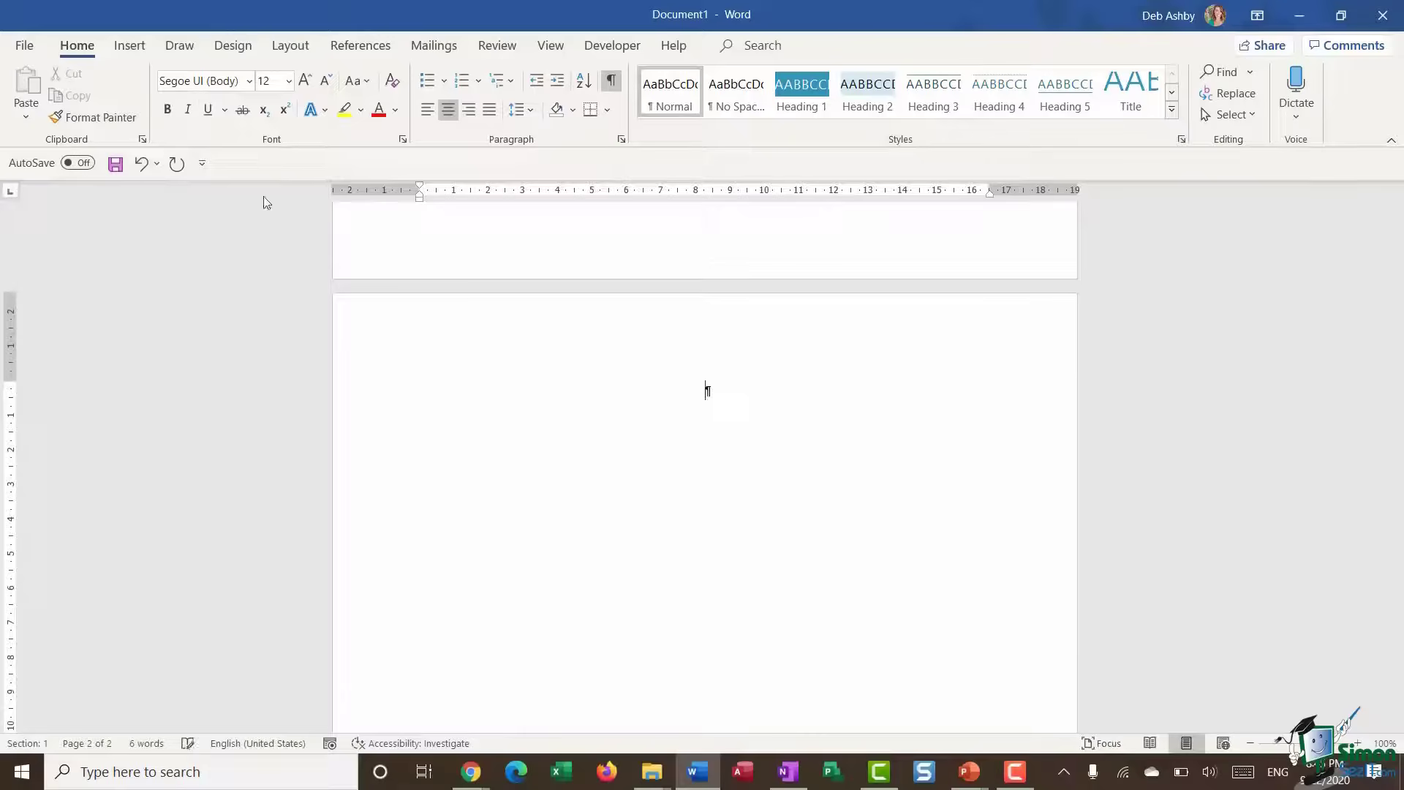
click(430, 110)
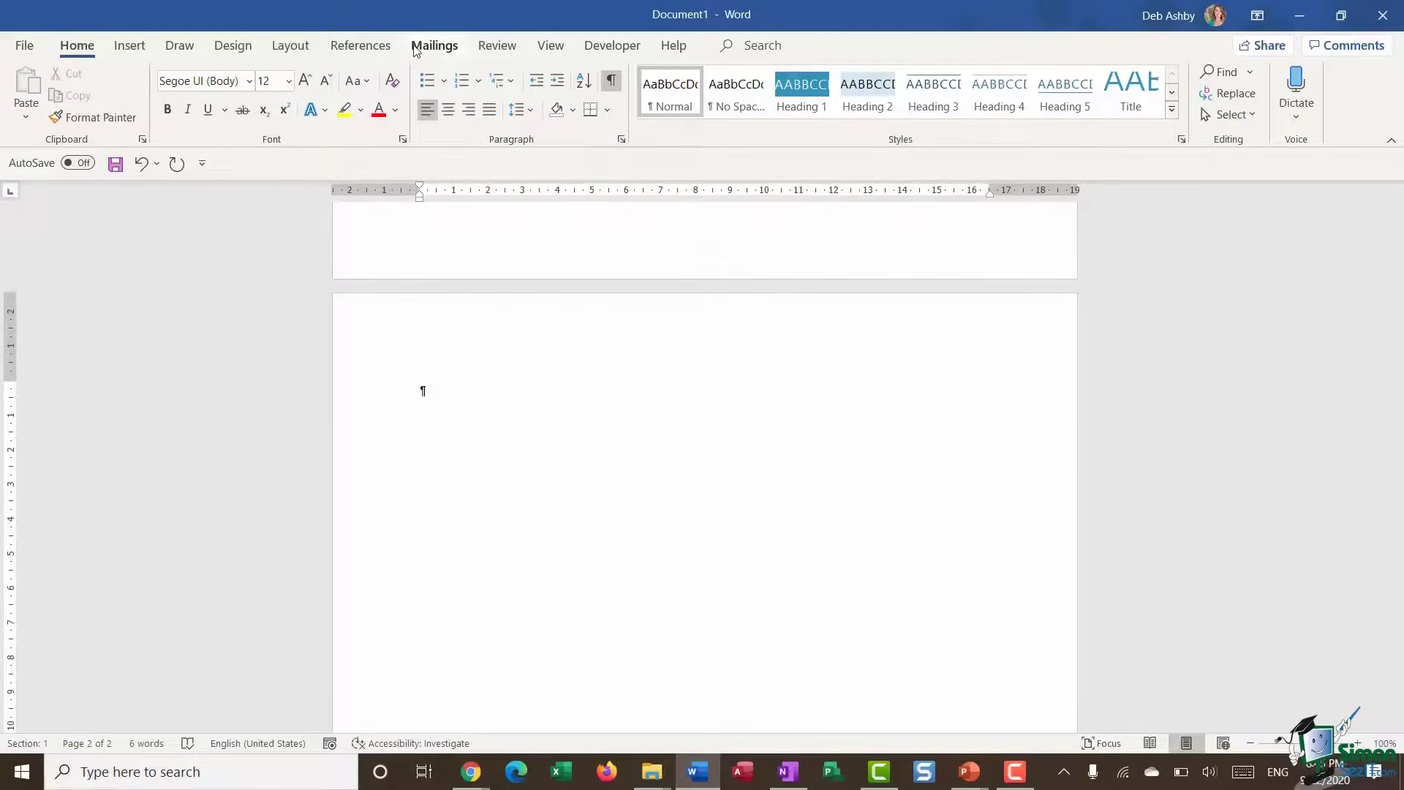
Insert the built-in Automatic Table 2 table of contents on the second page
click(361, 46)
click(40, 111)
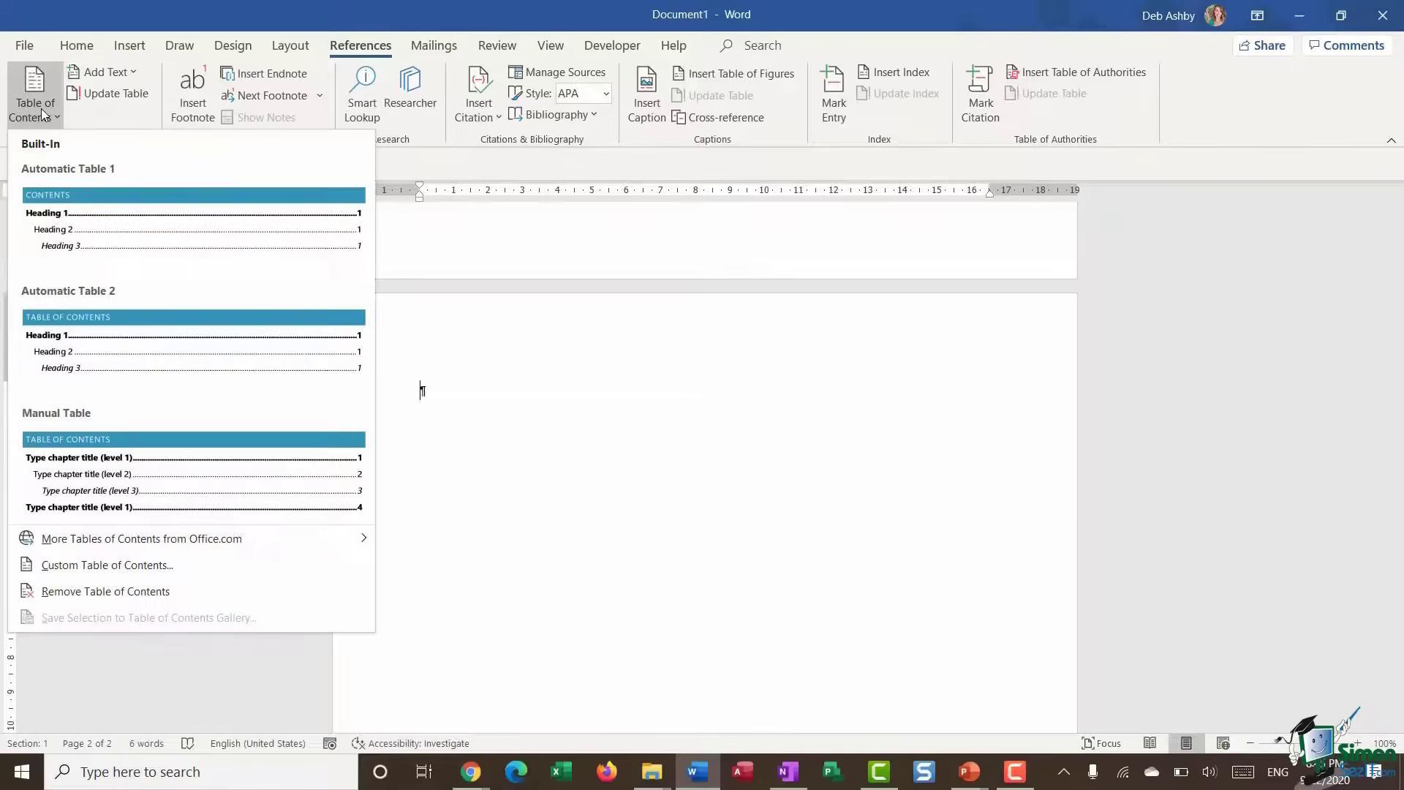
click(79, 352)
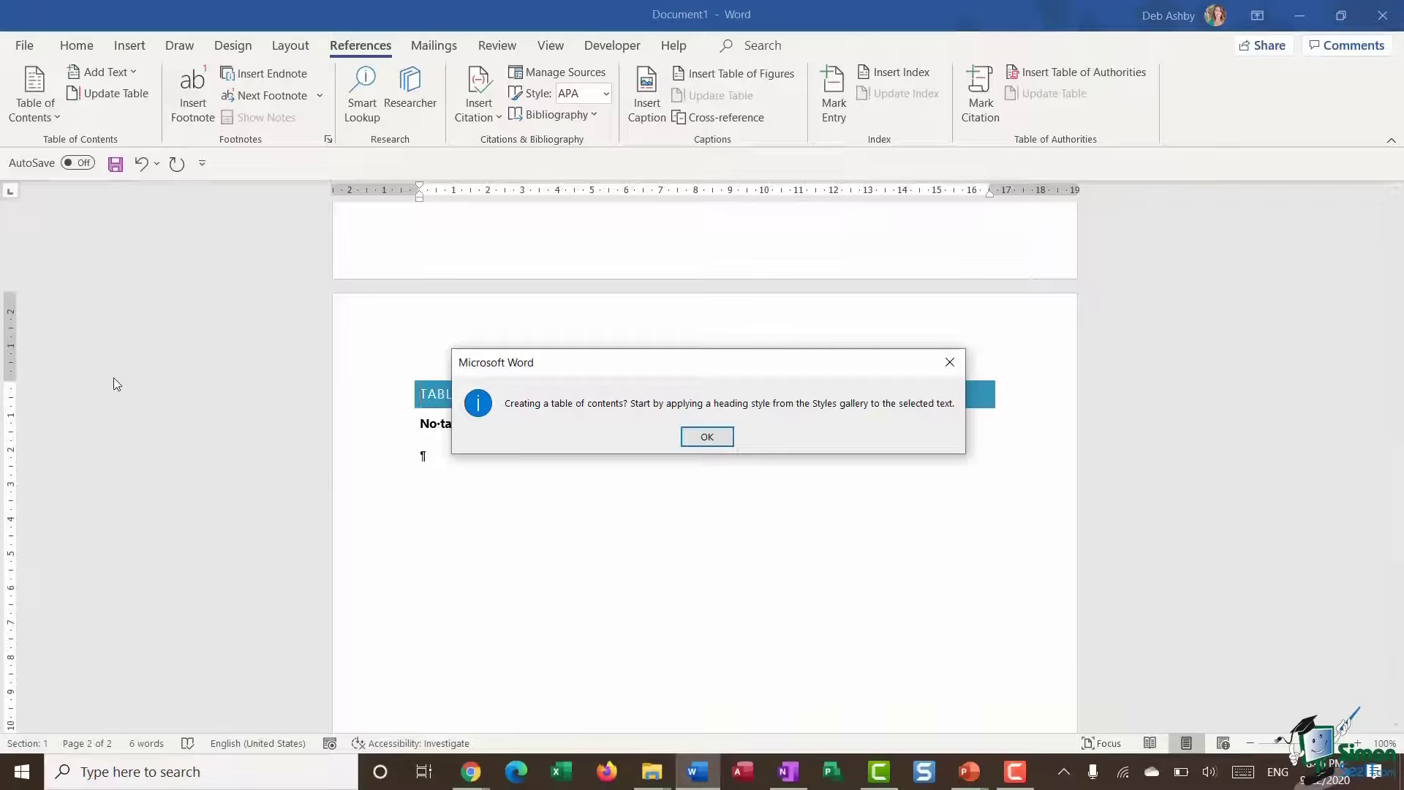
click(706, 436)
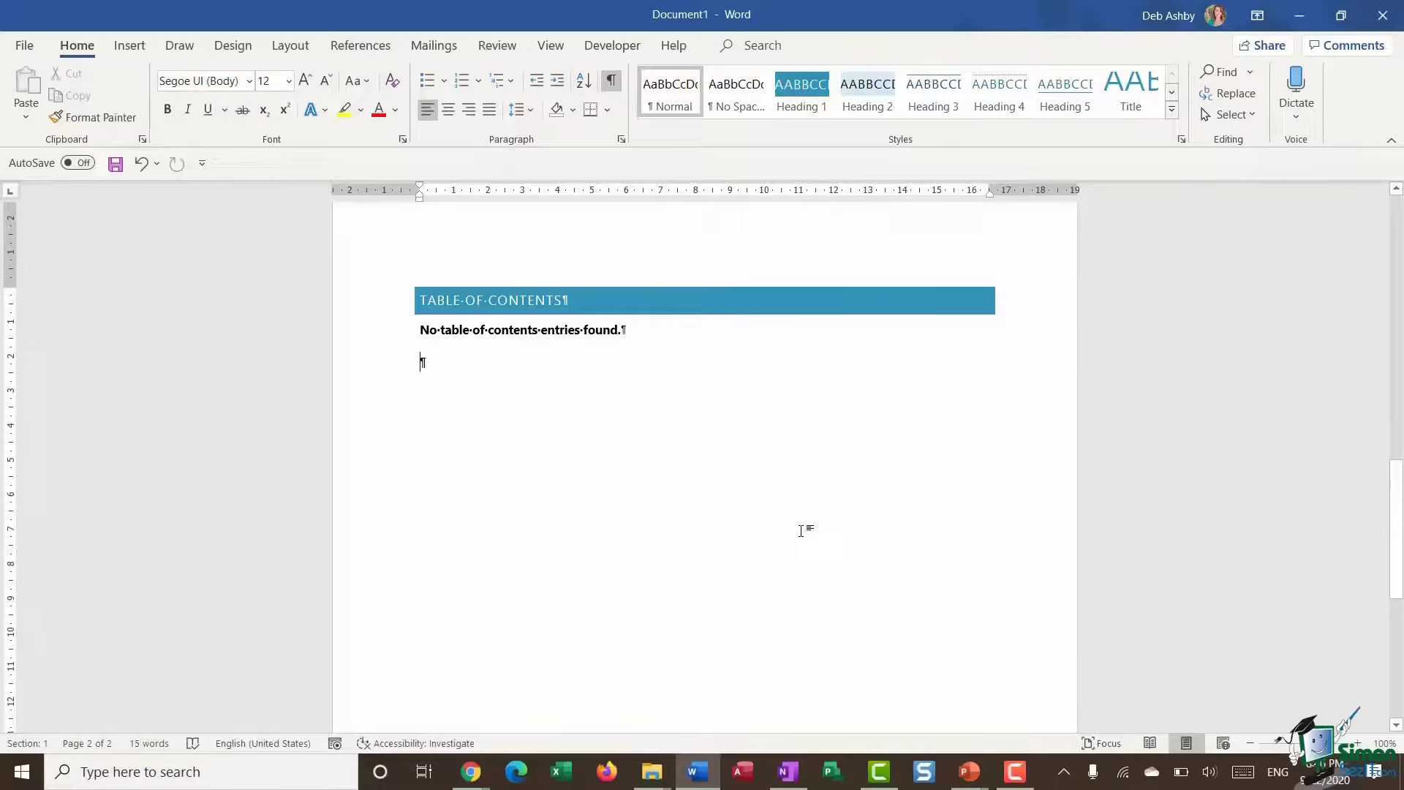
Insert a page break below the table of contents and apply the Heading 1 style to the new page's first line
click(509, 331)
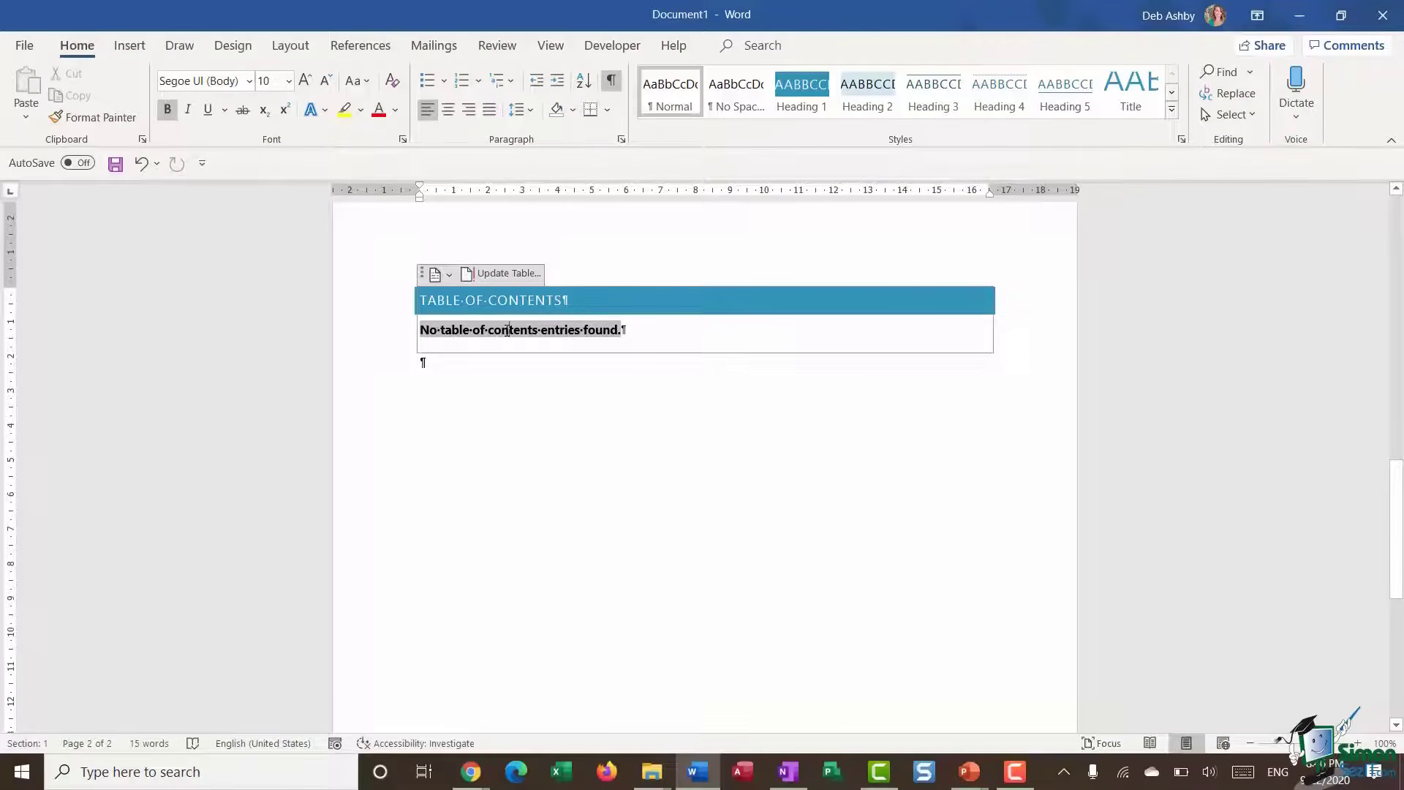
click(650, 520)
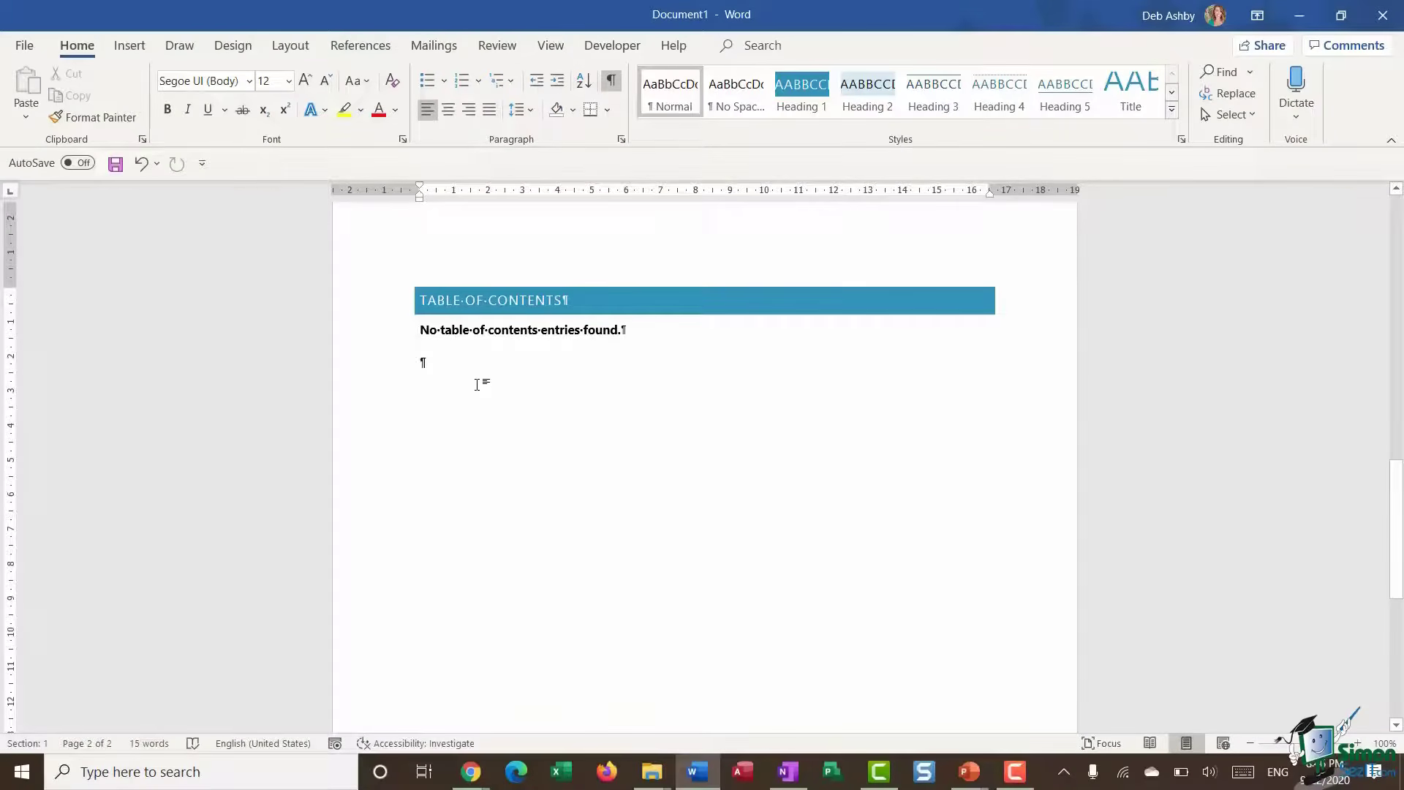
key(ctrl+Return)
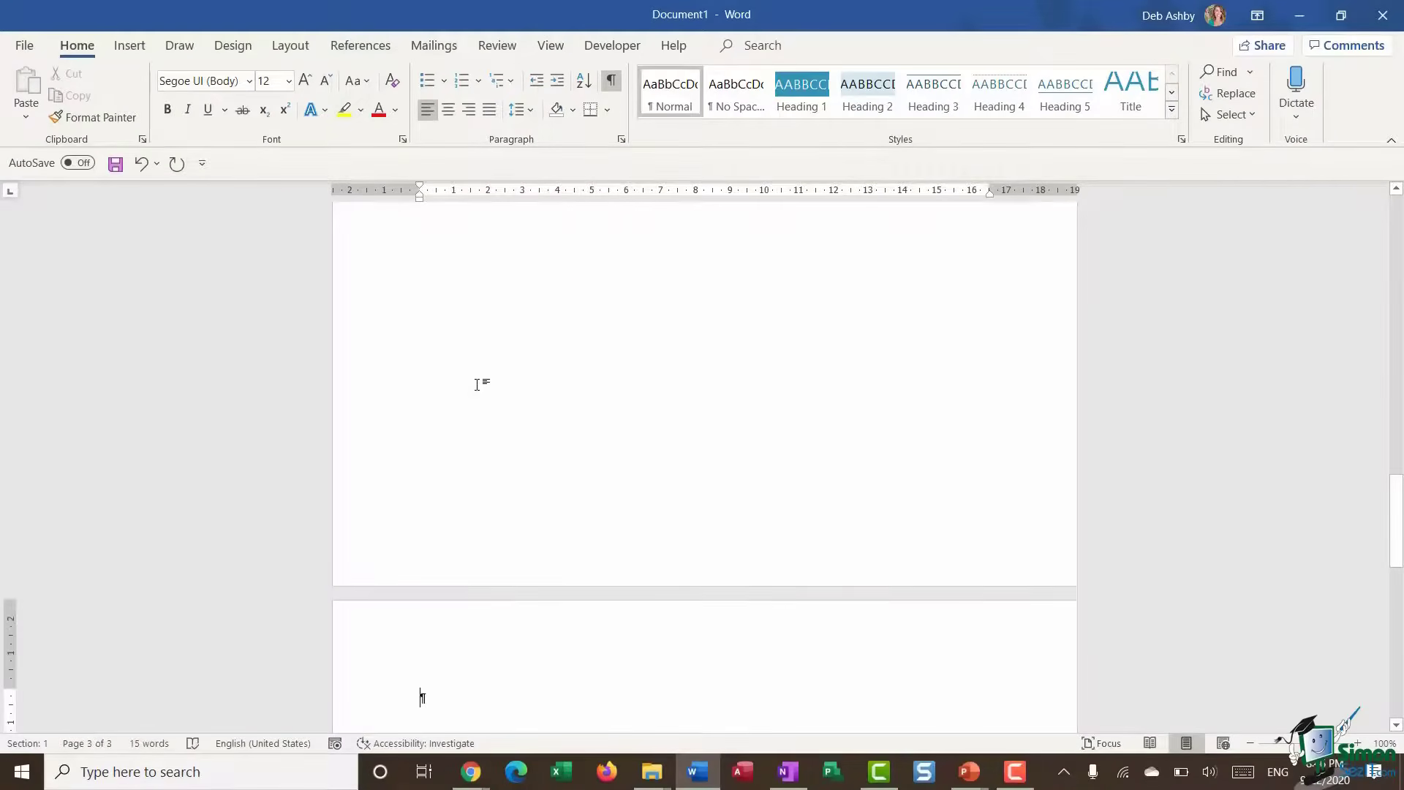
scroll(512, 382, down, 5)
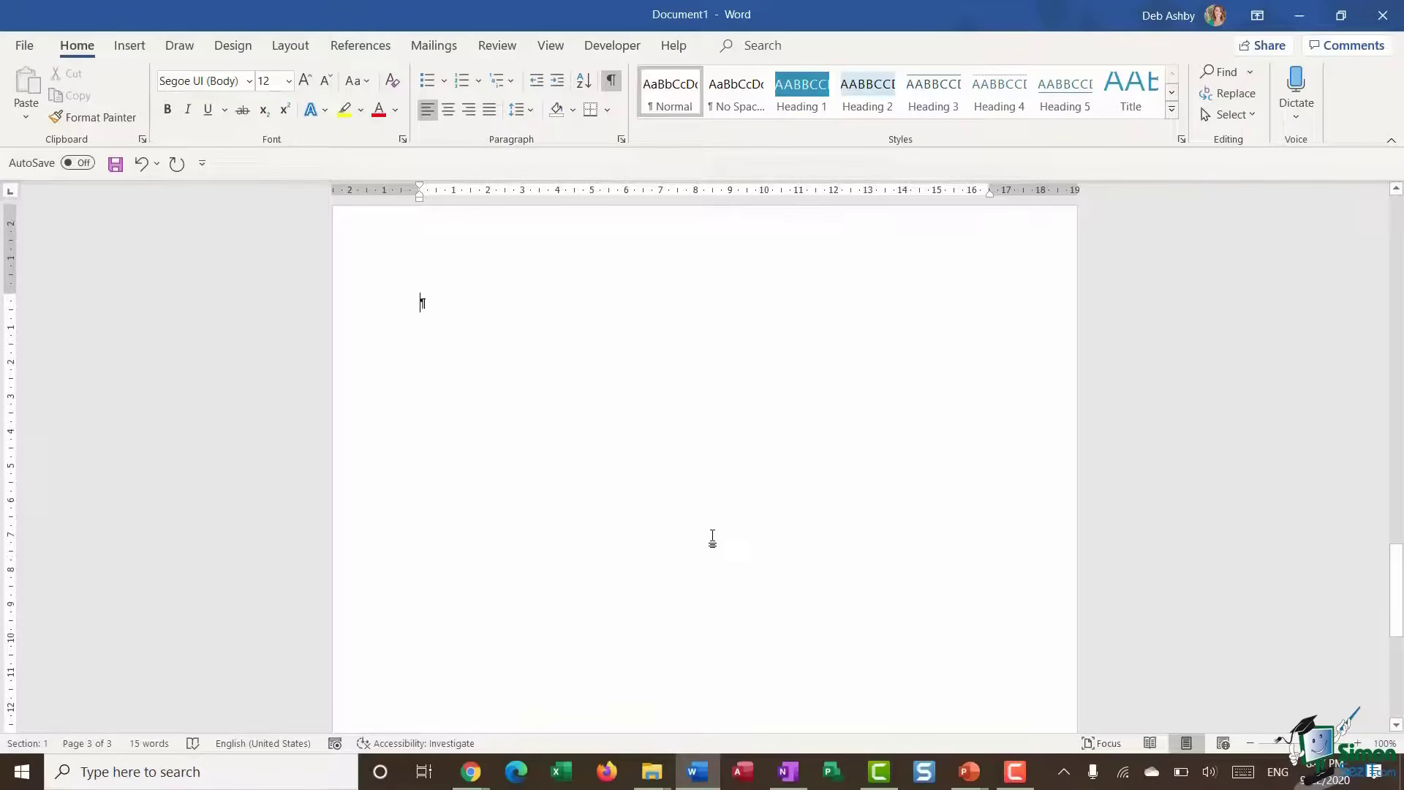
click(796, 93)
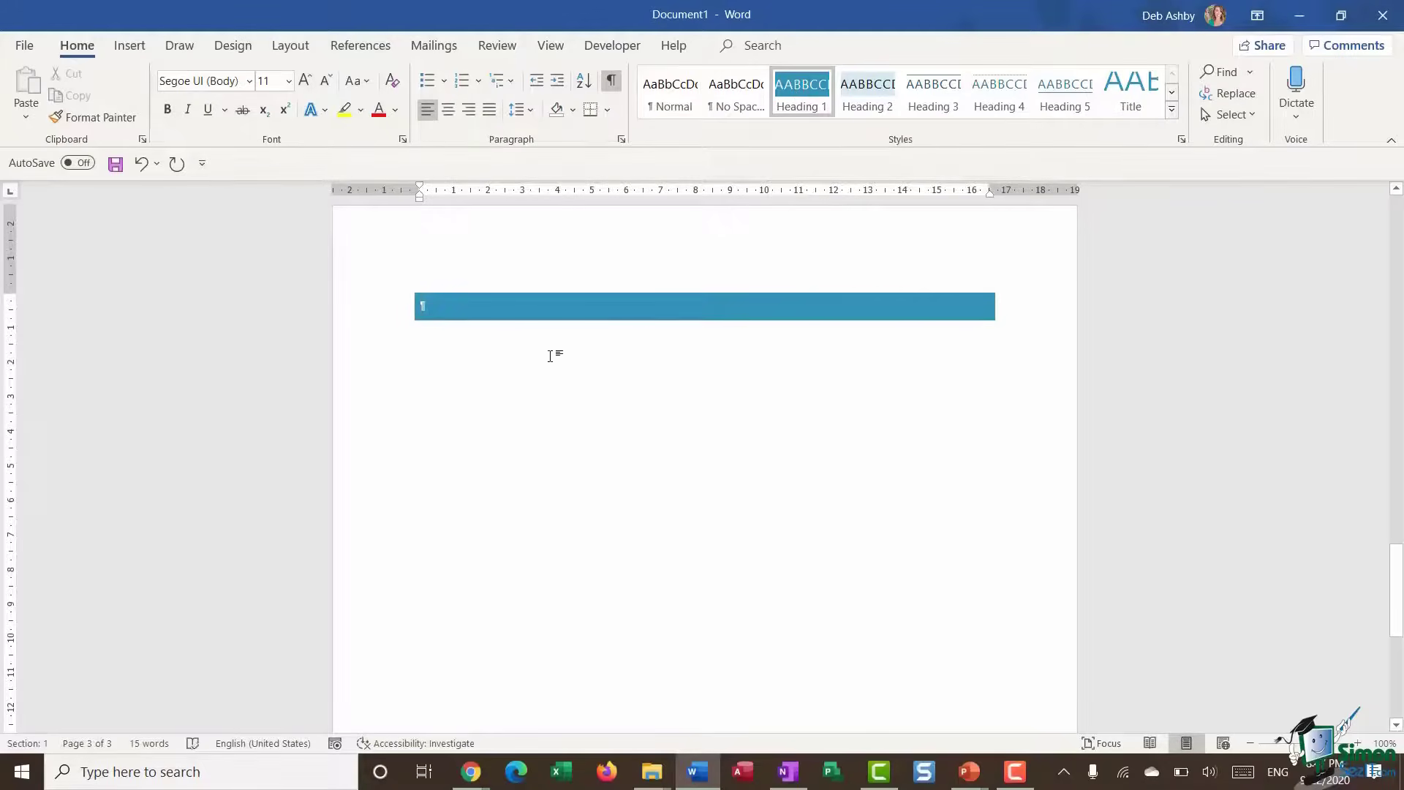
Enter "Heading 1" on the styled line, then add a Heading 2-styled line reading "Heading 2", with an empty paragraph between them
text(Heading 1)
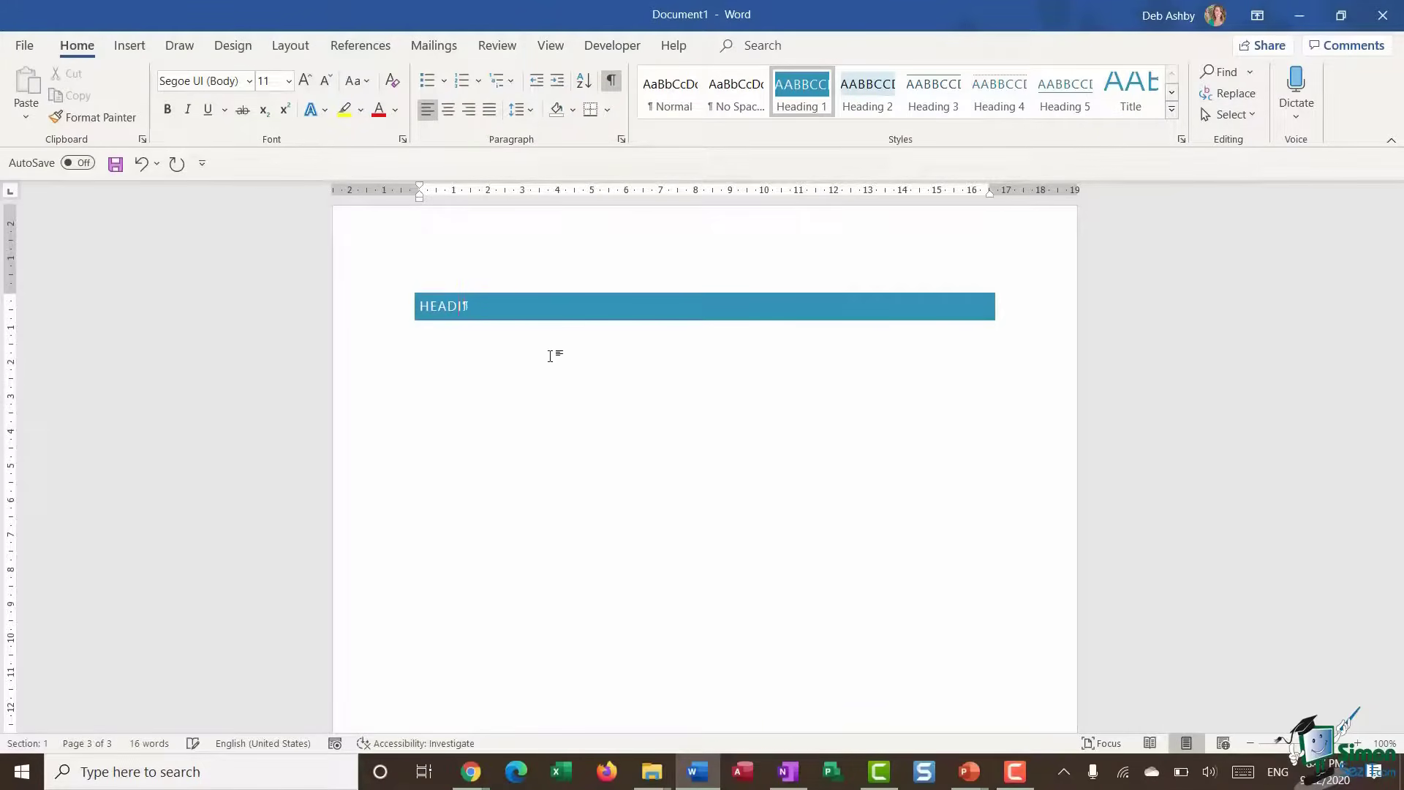
key(Return)
key(Return)
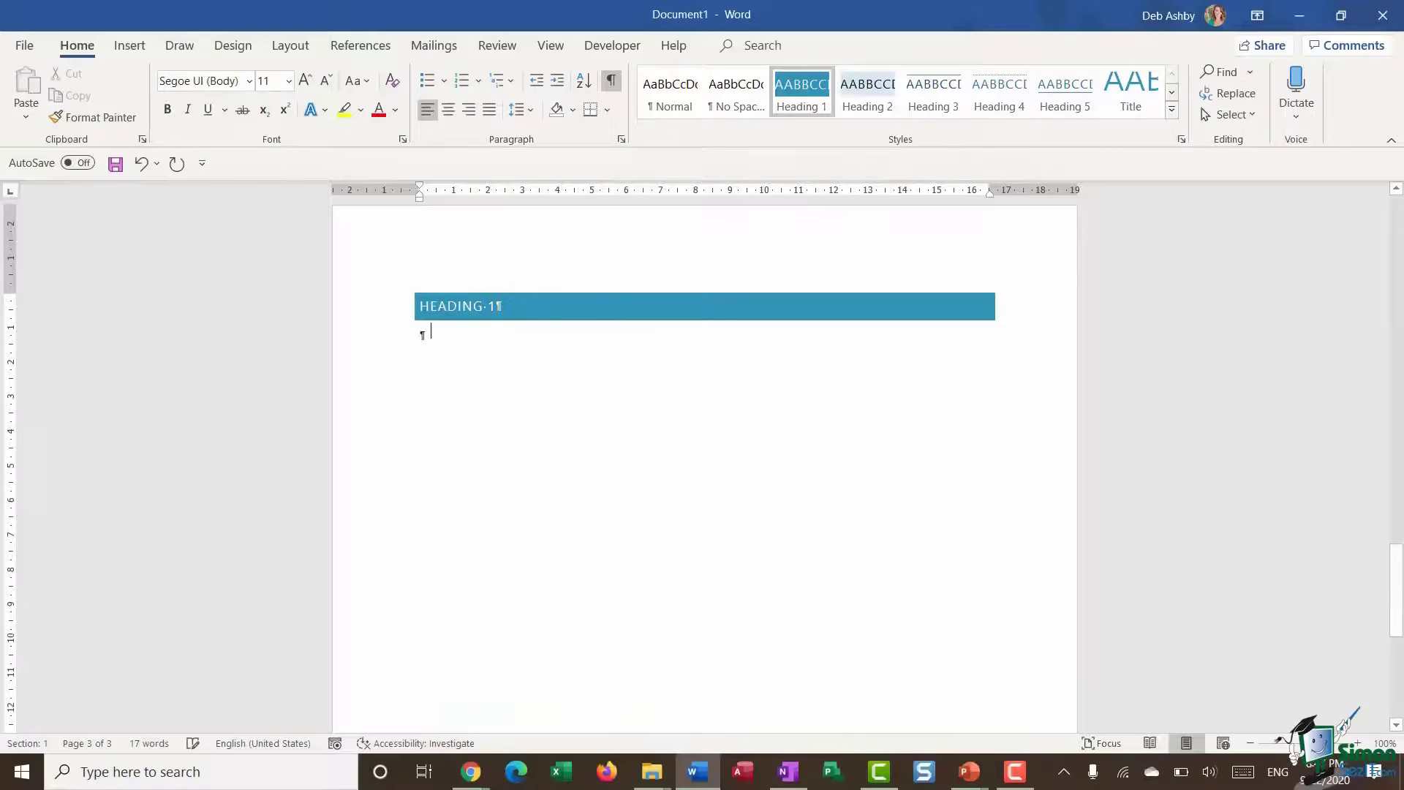
click(868, 95)
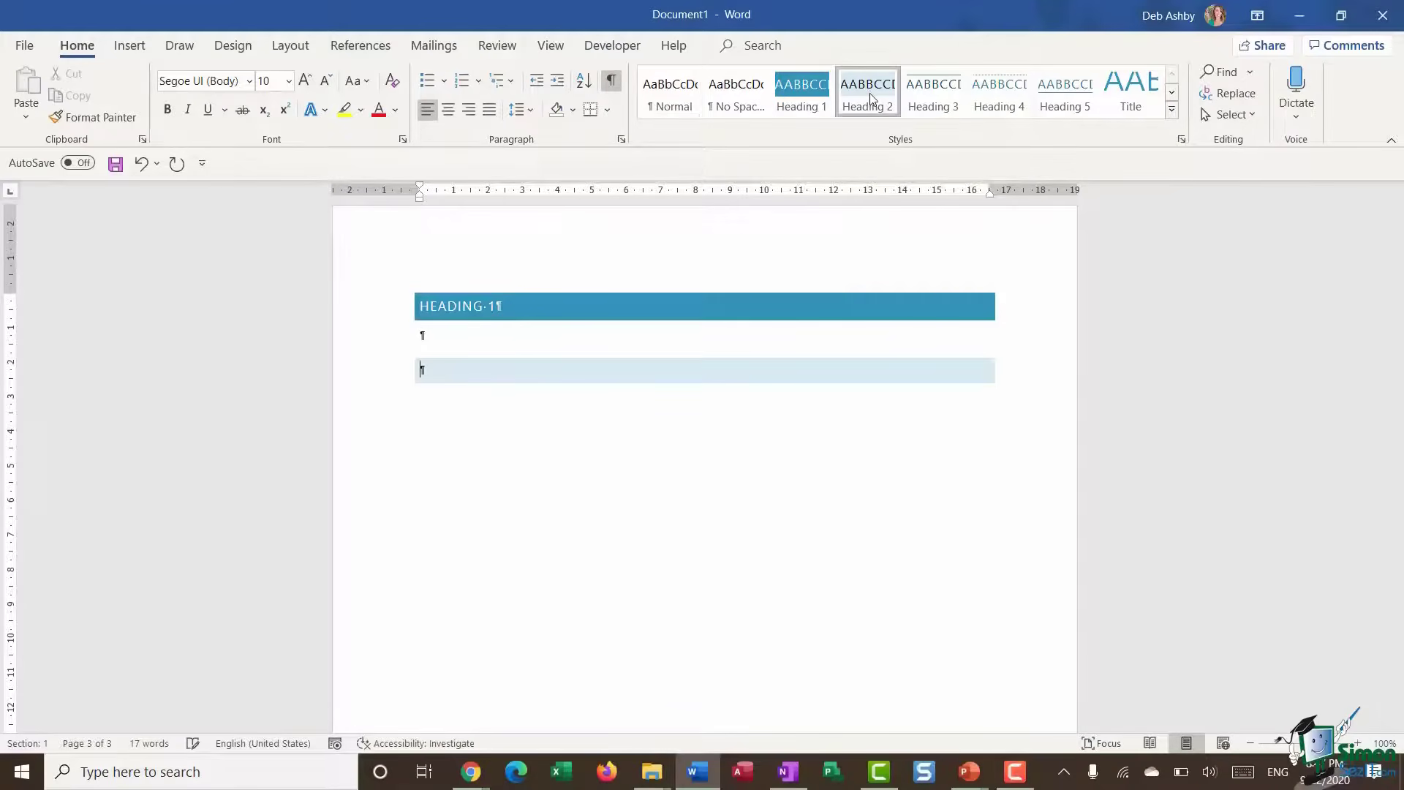
text(Heading 2)
key(Return)
key(Return)
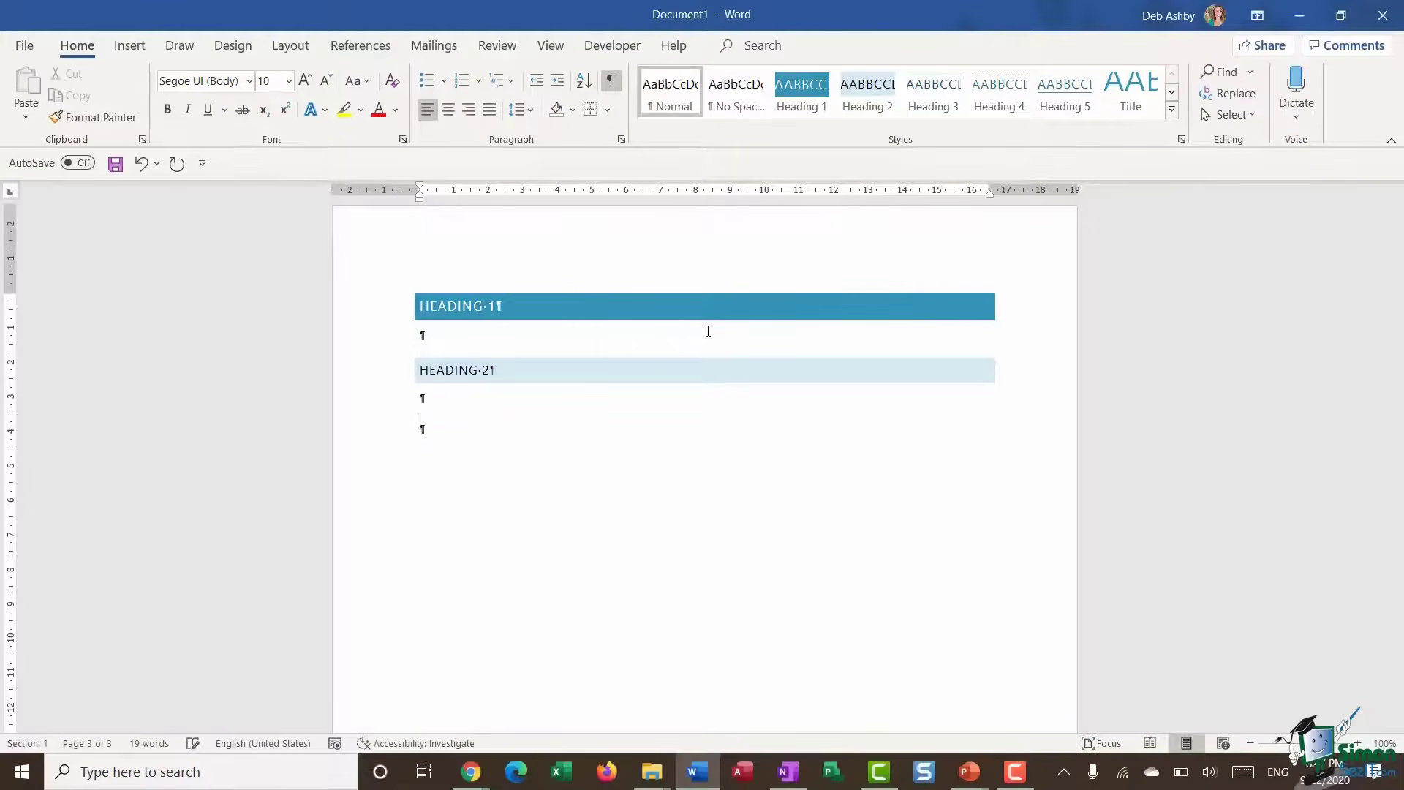
Add a Heading 3-styled line reading "Heading 3" and, after an empty paragraph, a Heading 4-styled line reading "Heading 4"
click(939, 97)
text(Heading 3)
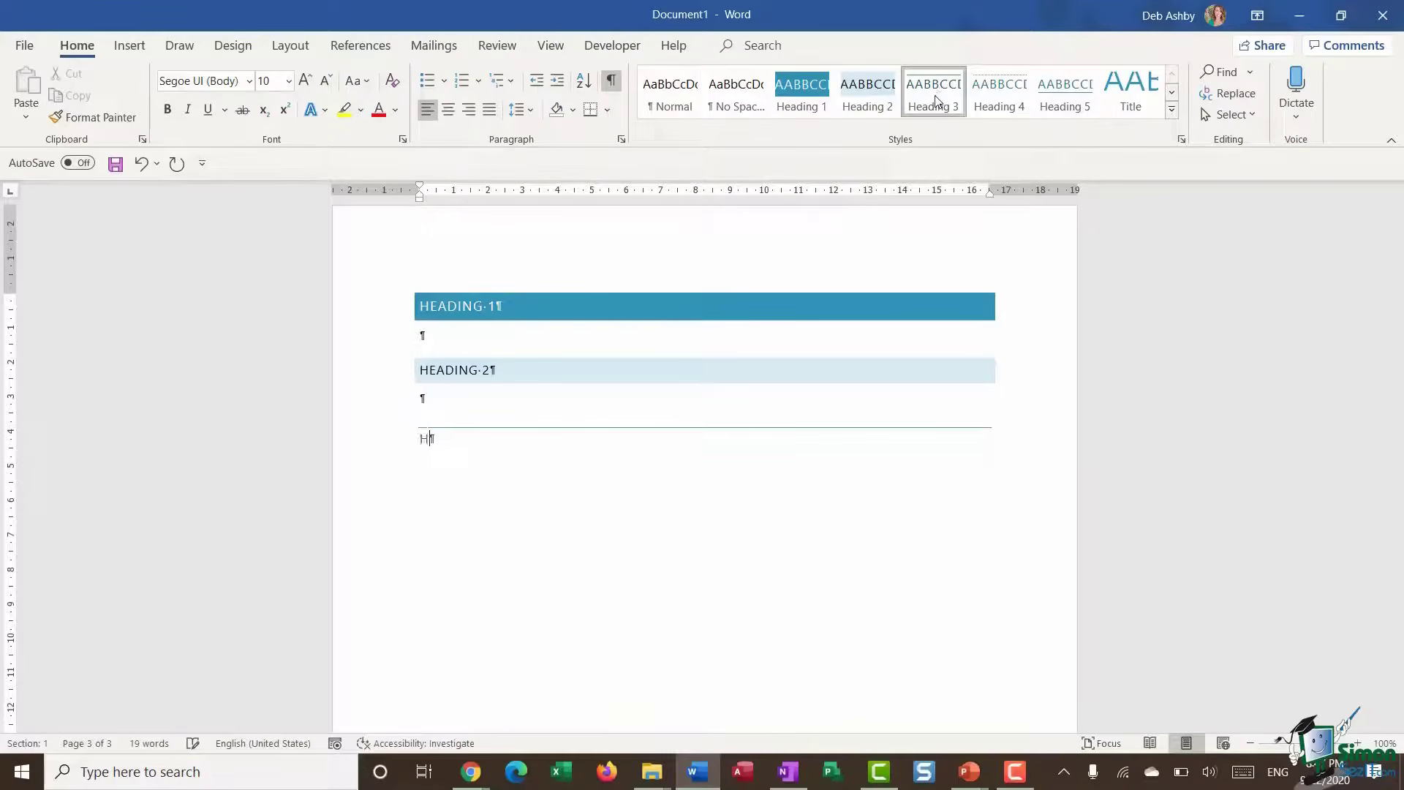
key(Return)
key(Return)
click(1000, 99)
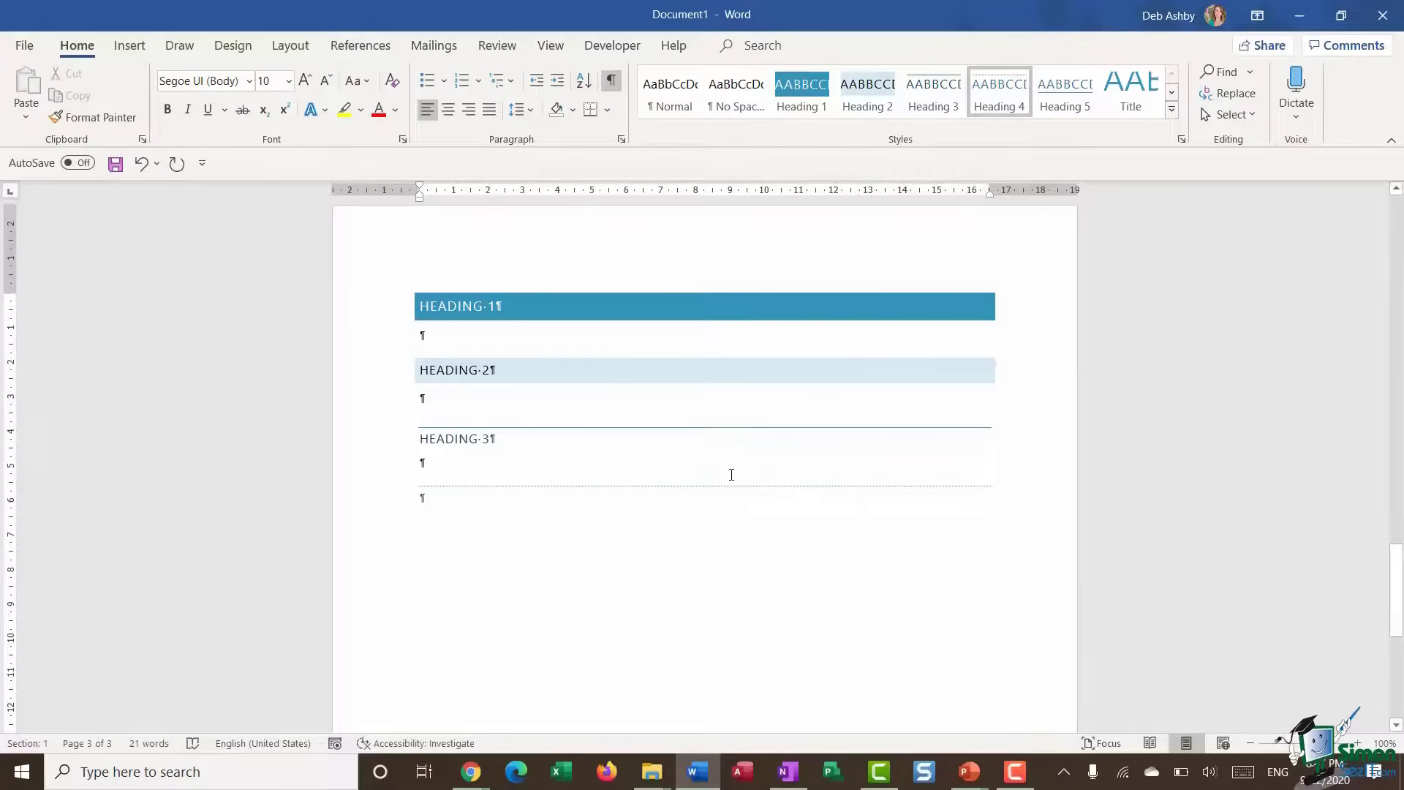
text(Heading 4)
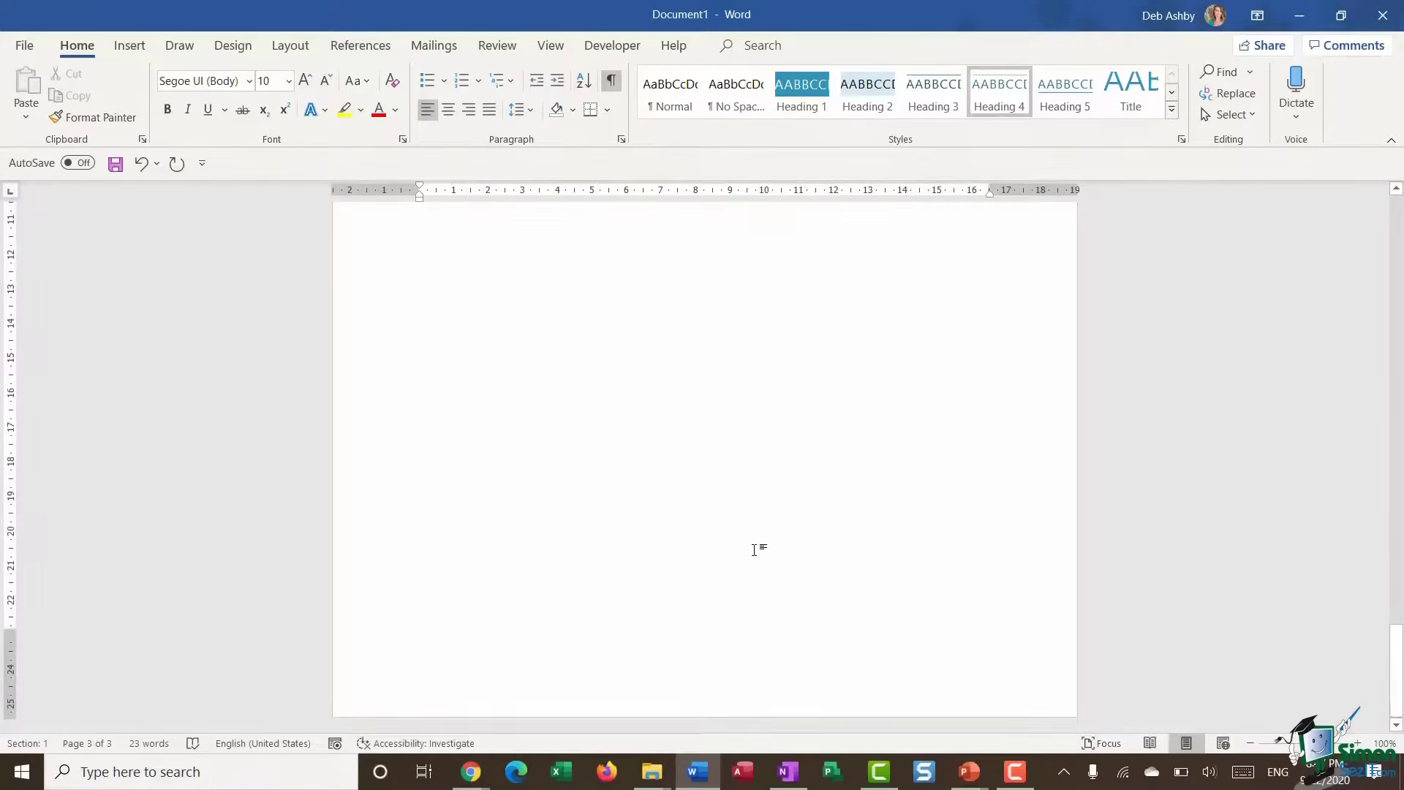
Insert the Document Title property in the third page's header and centre it
scroll(756, 550, up, 10)
scroll(757, 550, up, 15)
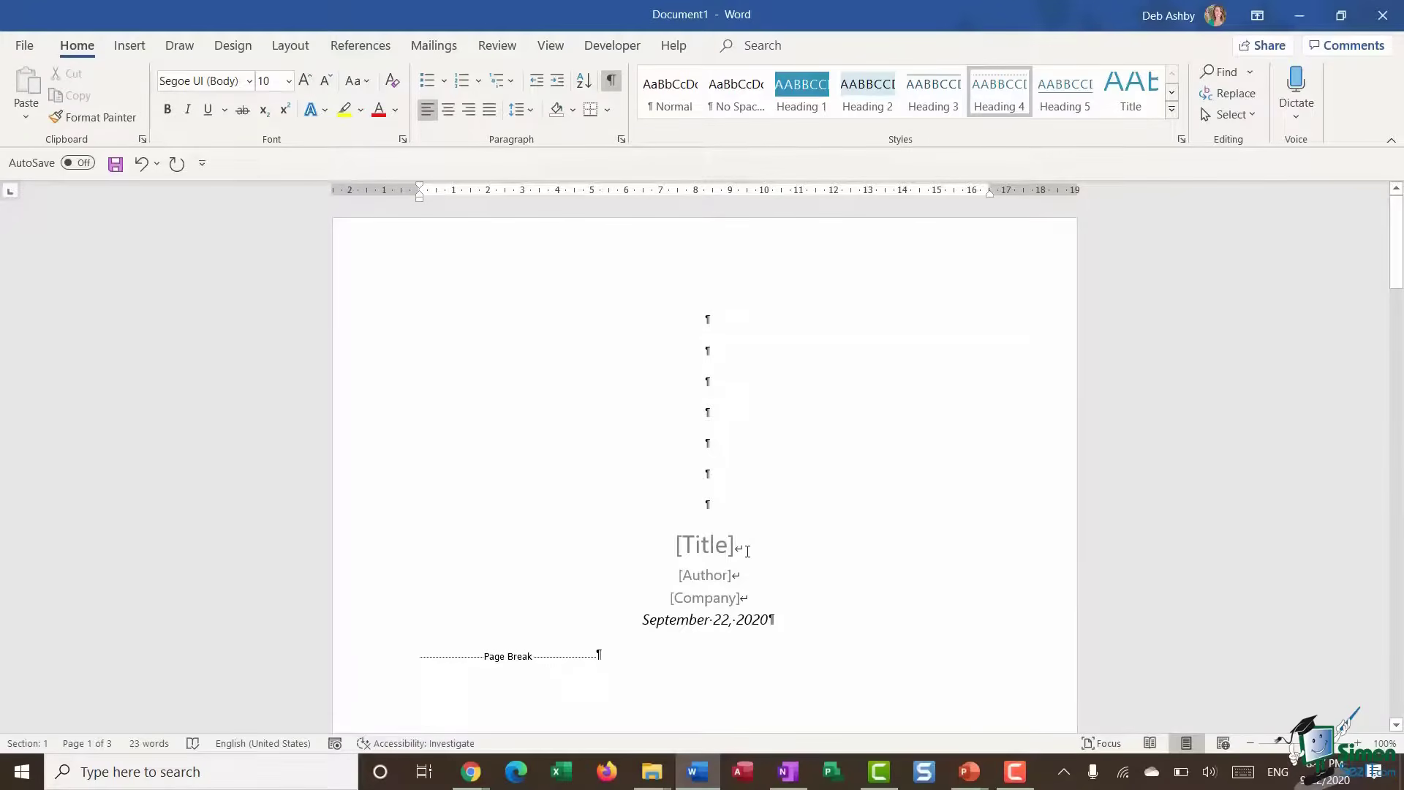
scroll(746, 401, down, 15)
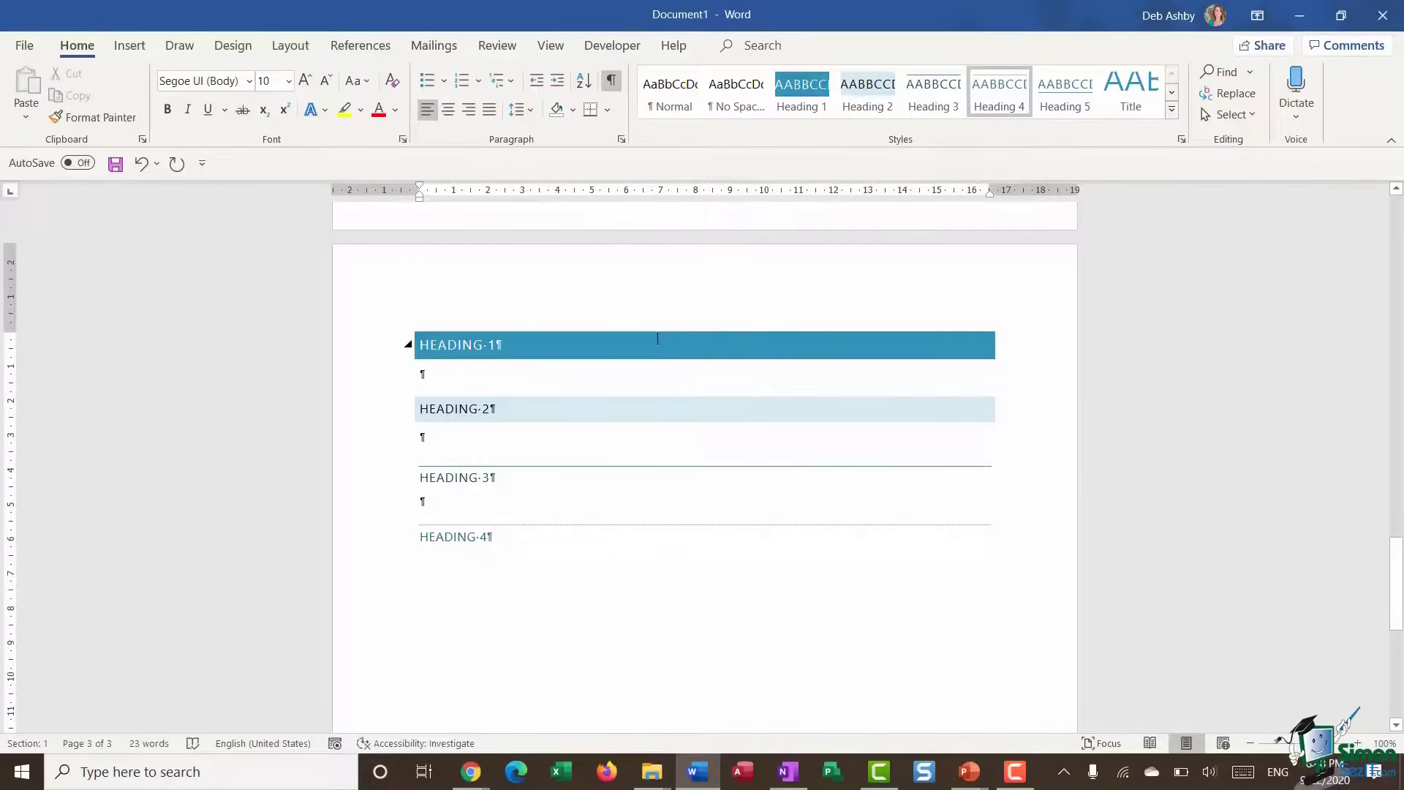
double_click(640, 278)
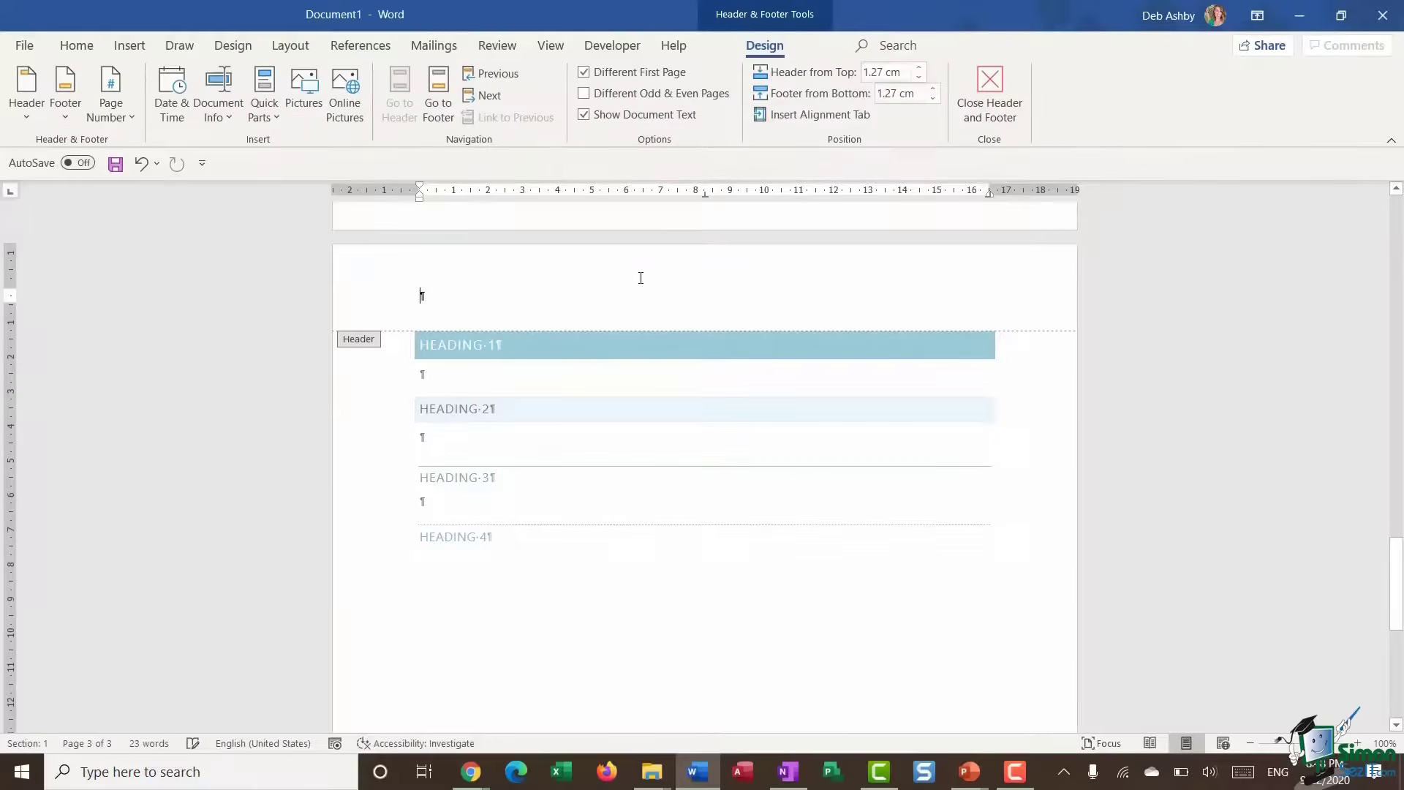
click(234, 117)
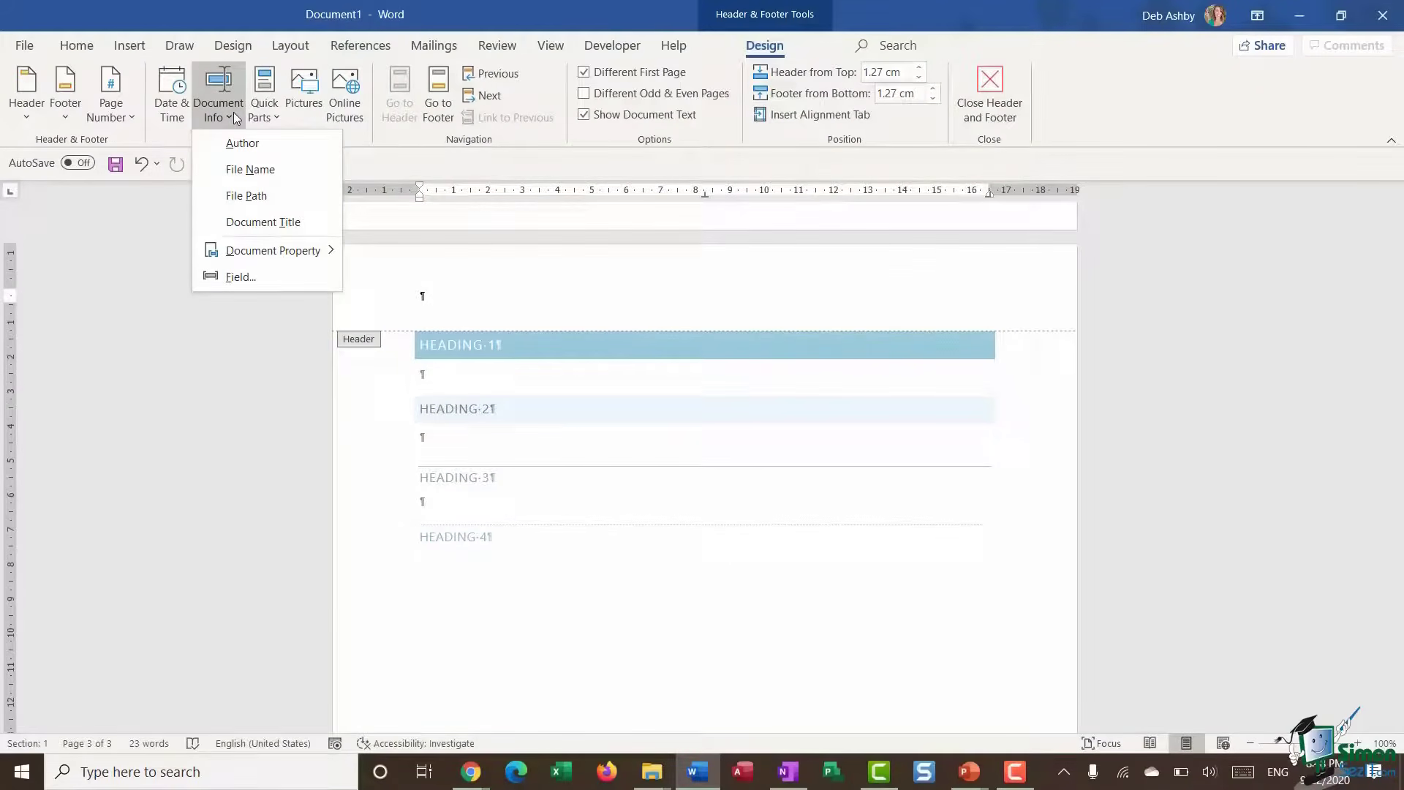
click(233, 220)
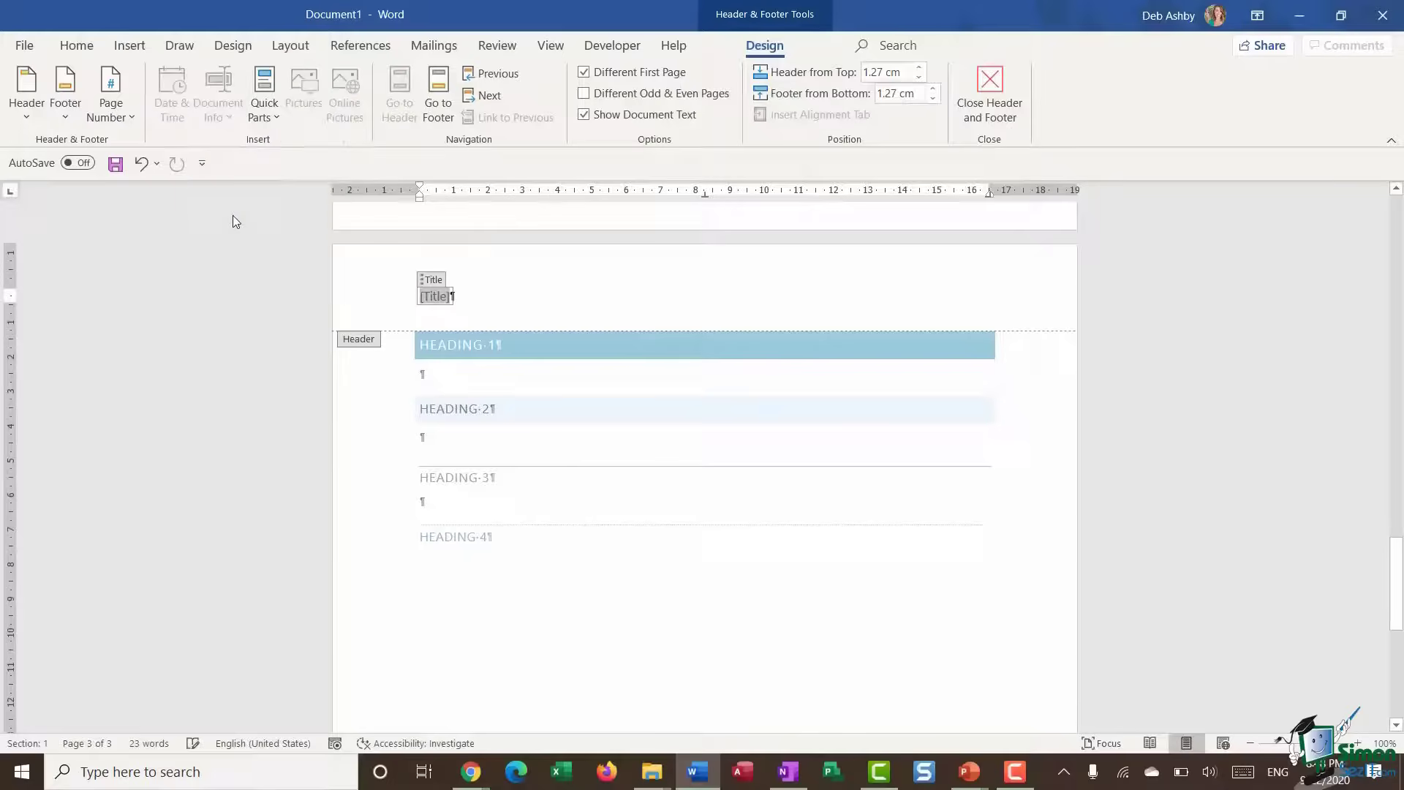
click(77, 46)
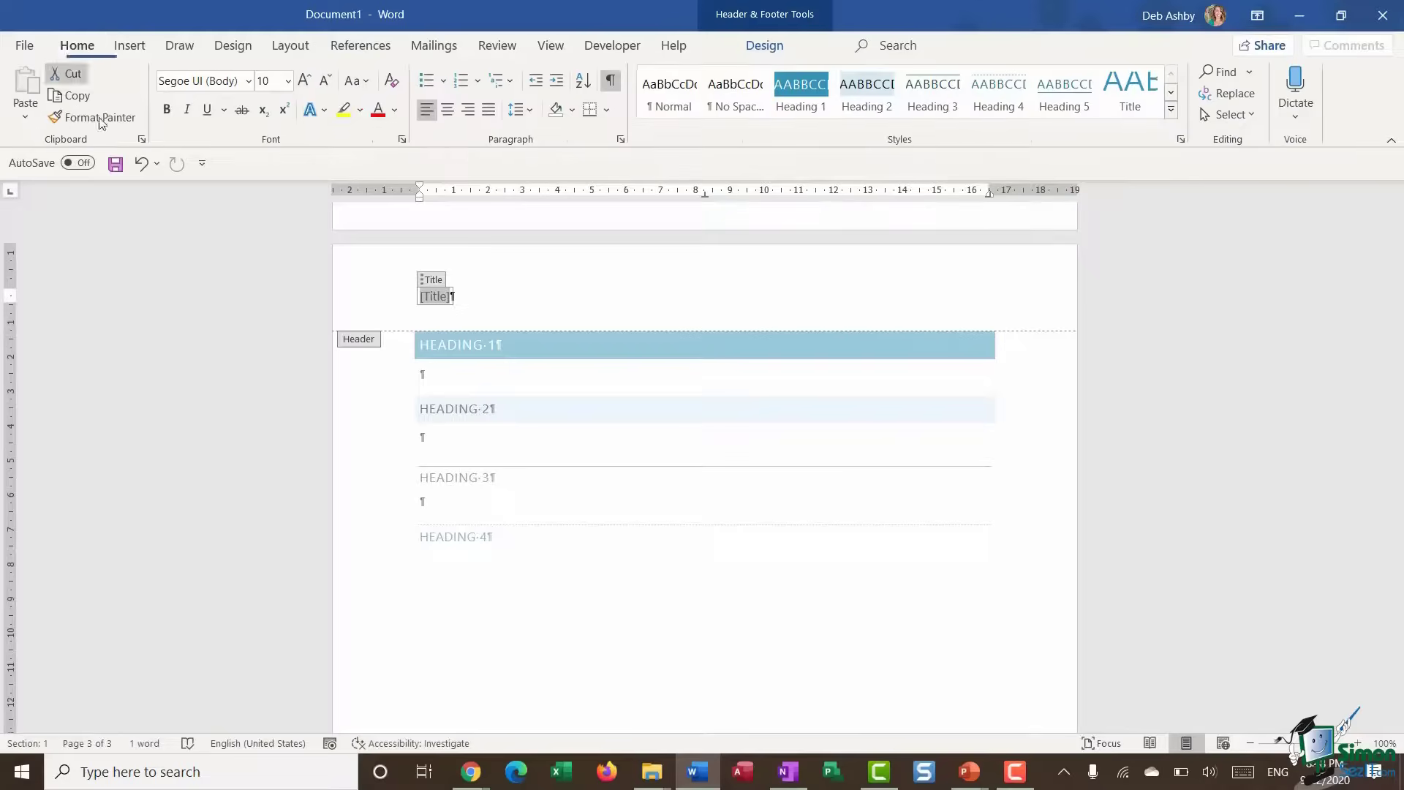
click(448, 109)
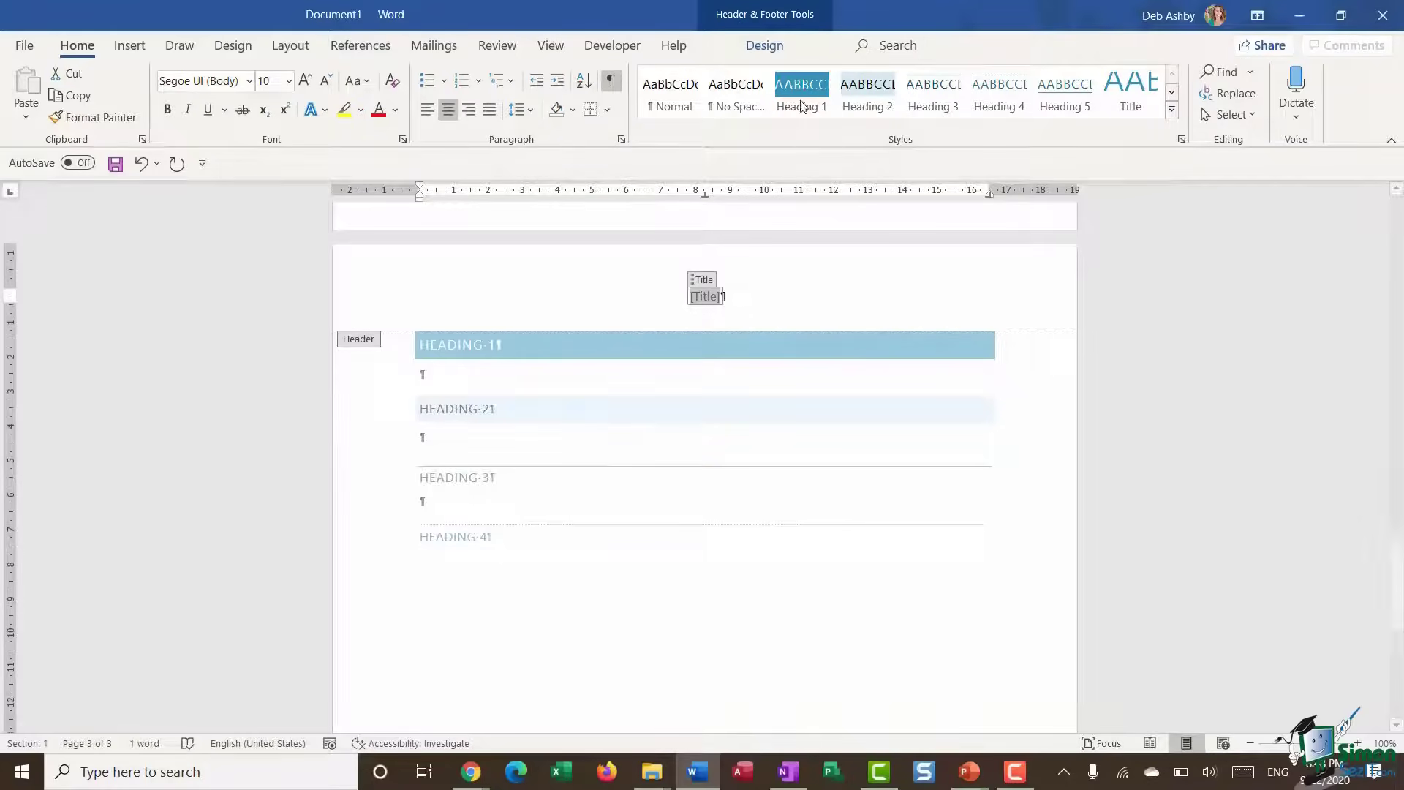
Go to the page footer and insert the built-in Blank (Three Columns) footer
click(764, 45)
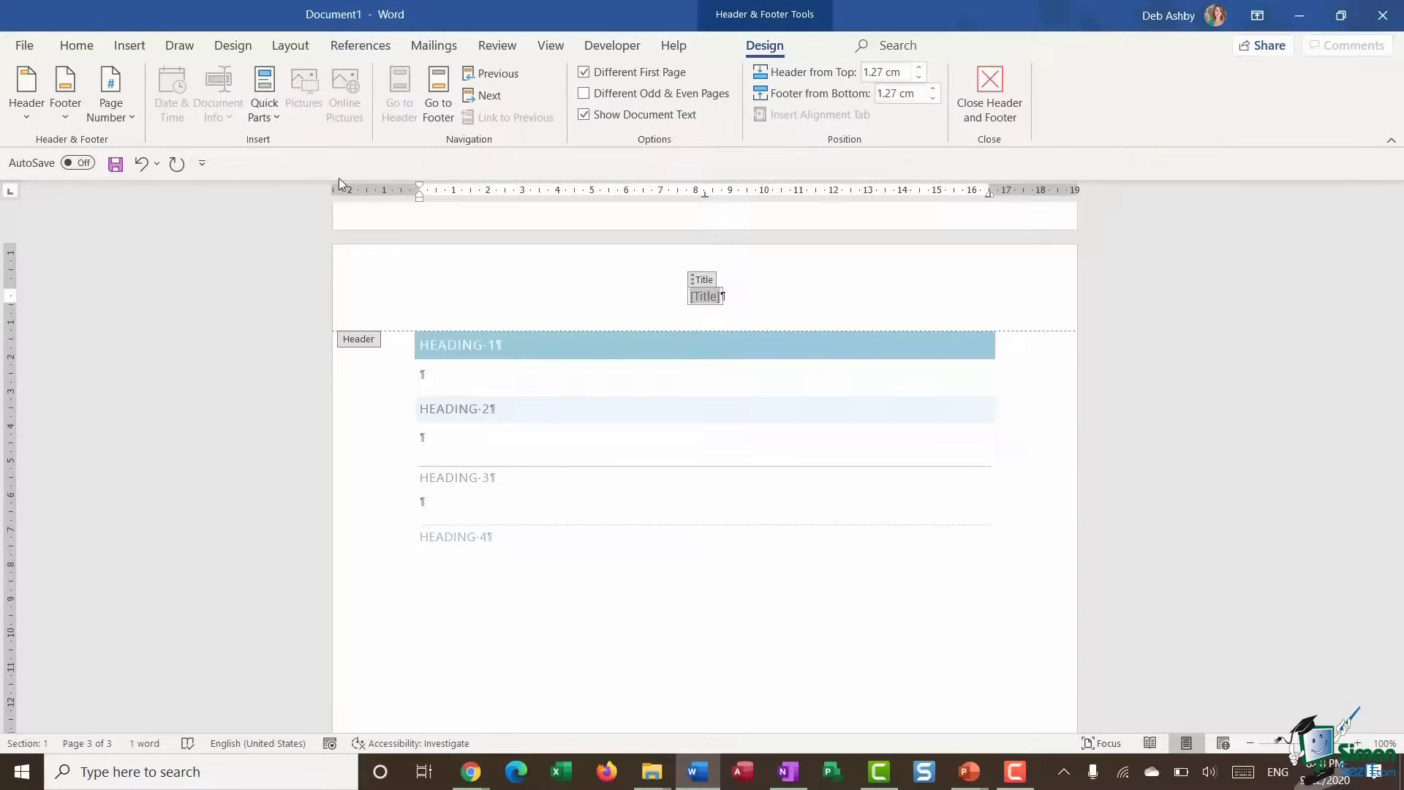
click(442, 103)
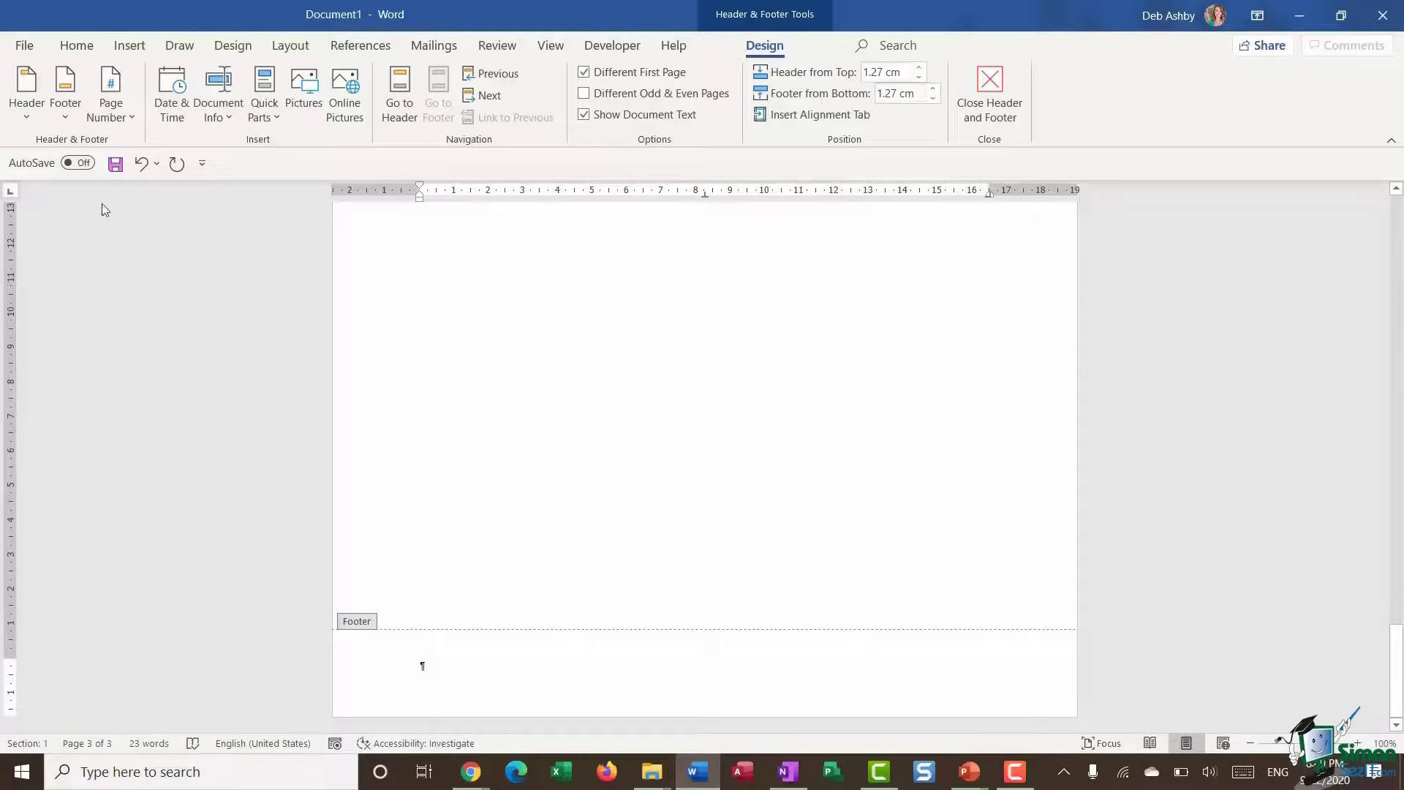
click(66, 110)
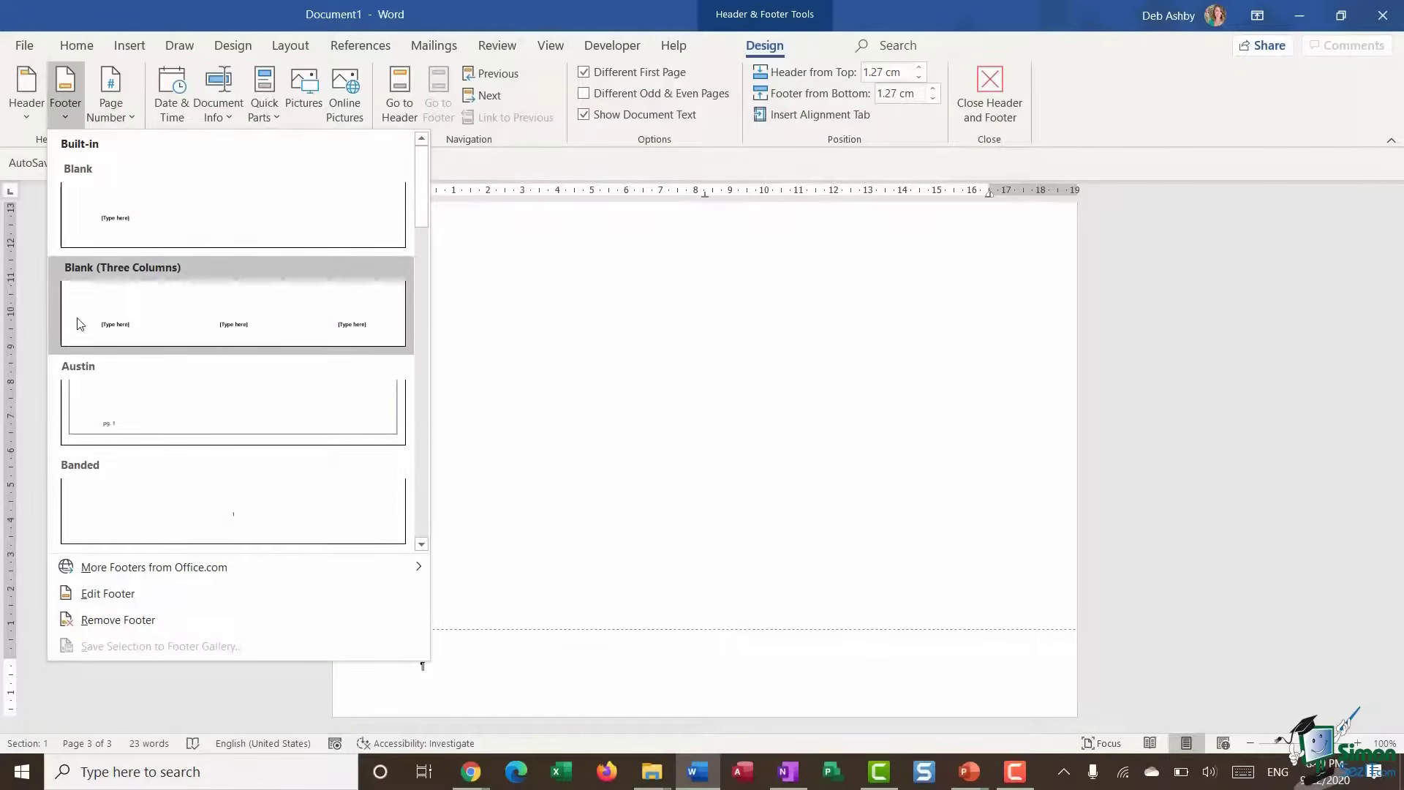
click(168, 322)
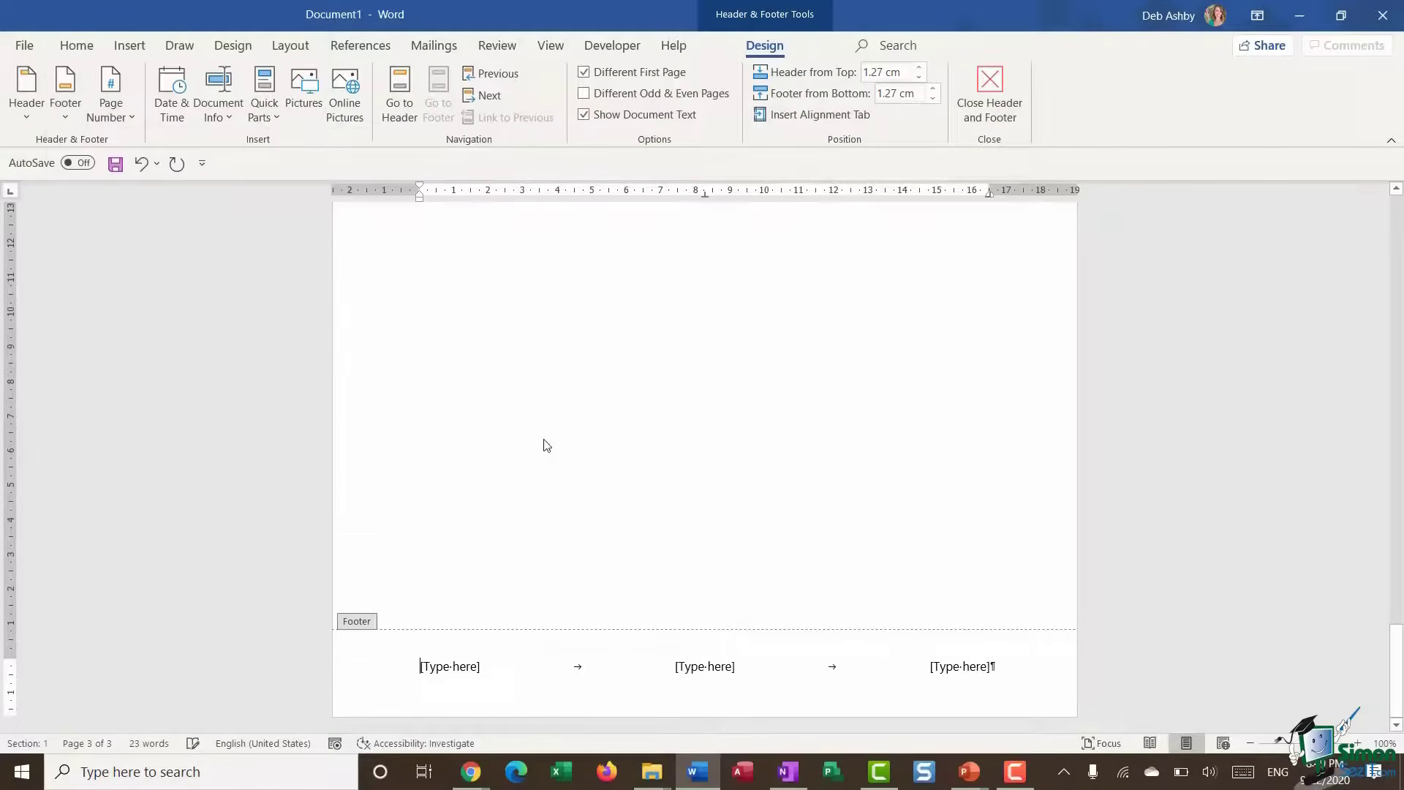
Replace the first footer placeholder with an automatically updating date in 9/22/2020 format and the middle one with the Author property
click(457, 670)
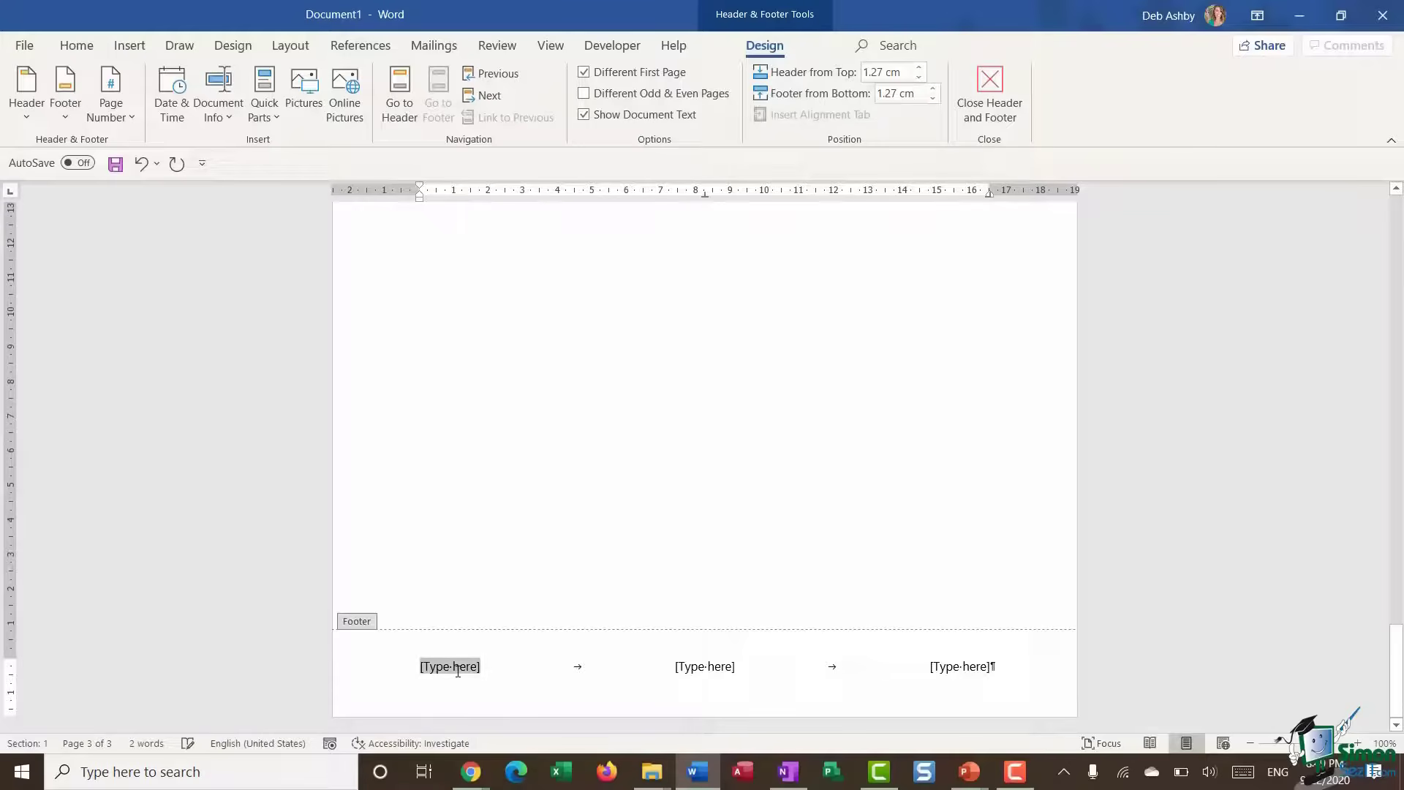
click(174, 99)
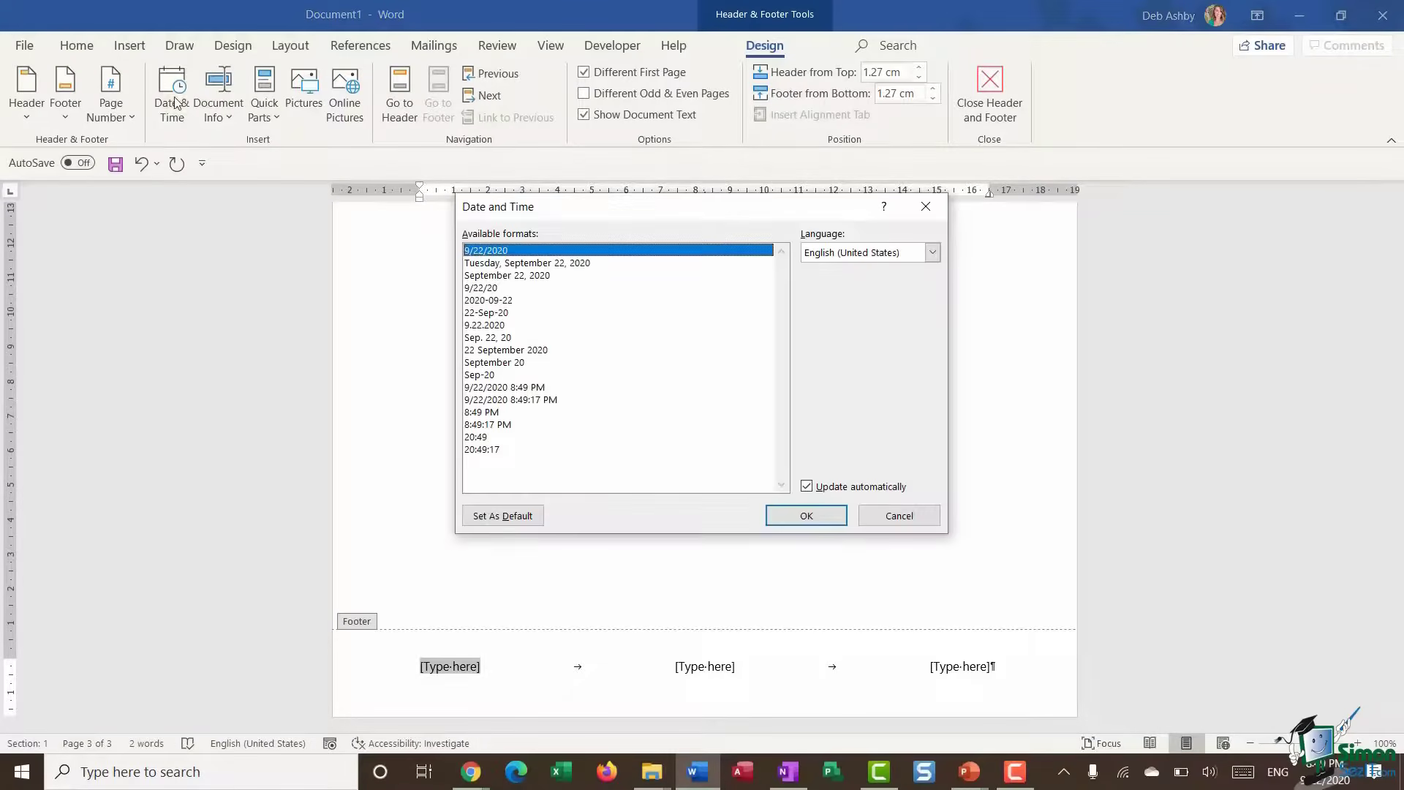
click(806, 516)
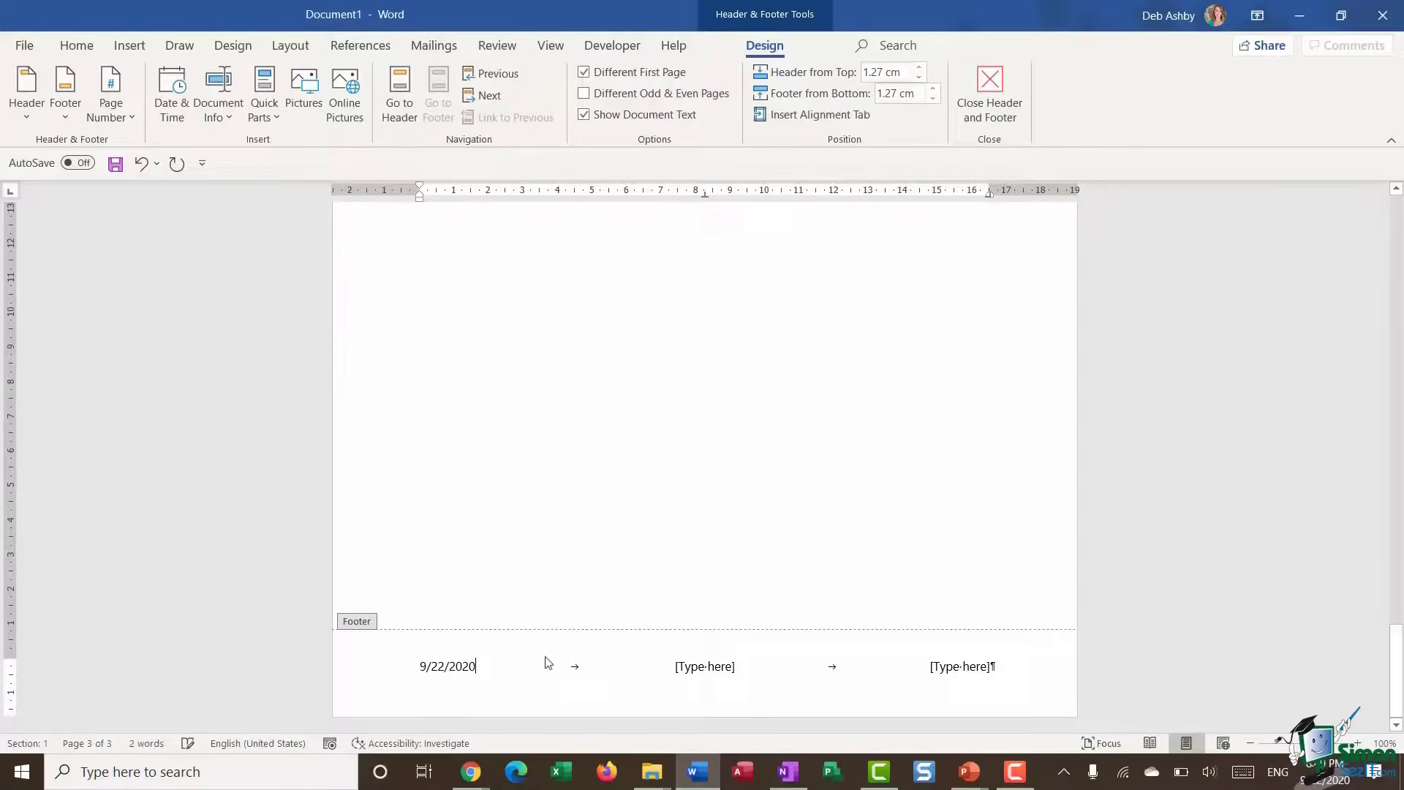
click(699, 671)
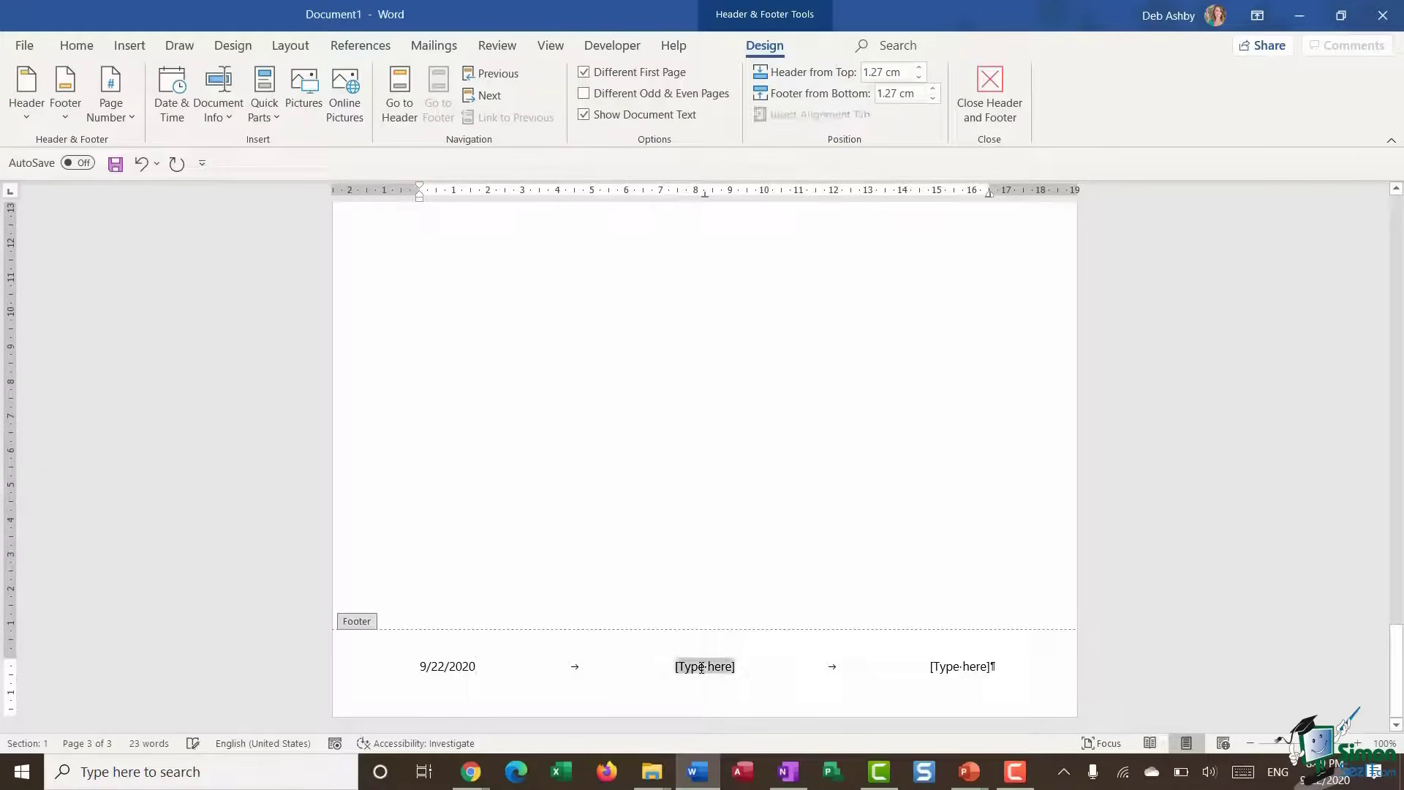
click(230, 118)
click(231, 152)
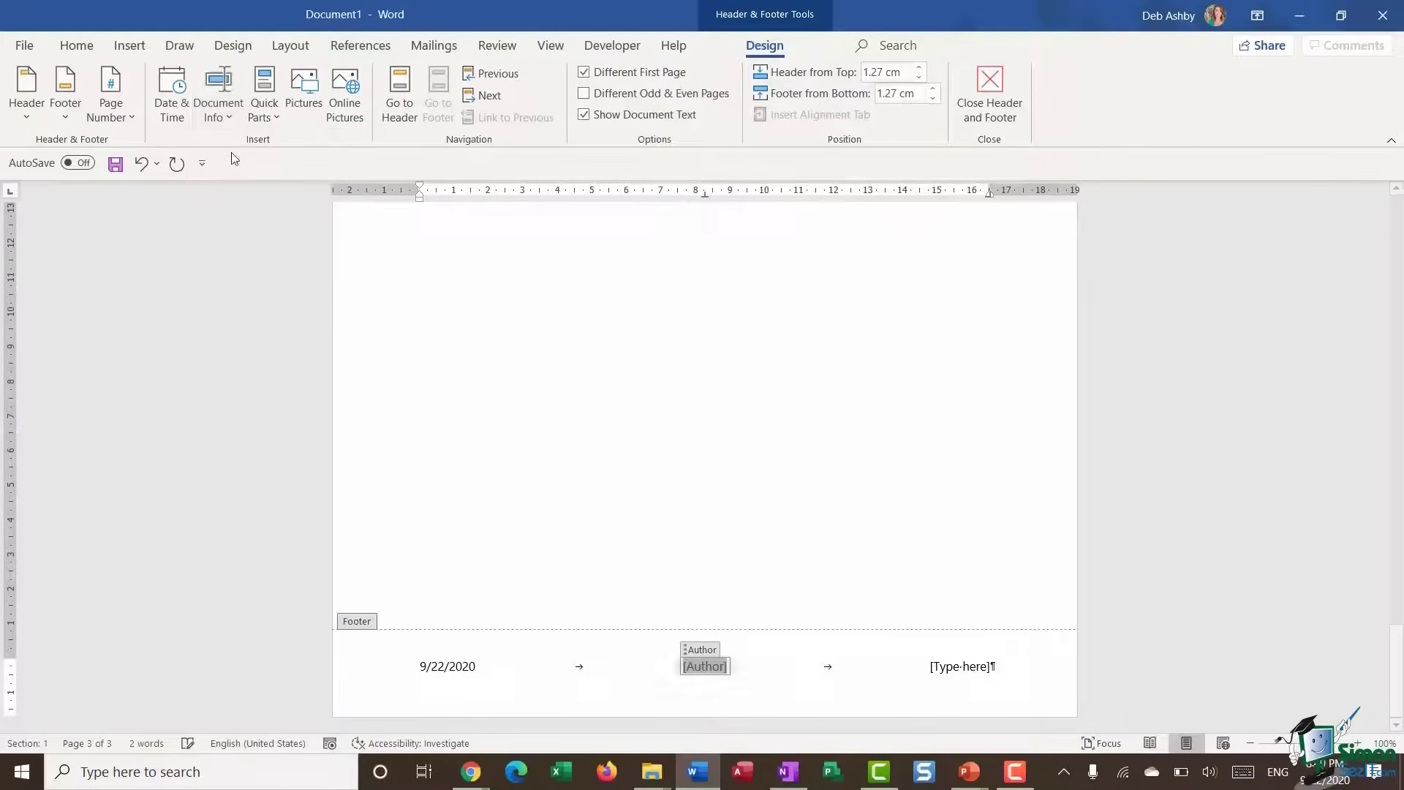
Replace the last footer placeholder with a Plain Number page number at the current position and close the header and footer
click(960, 665)
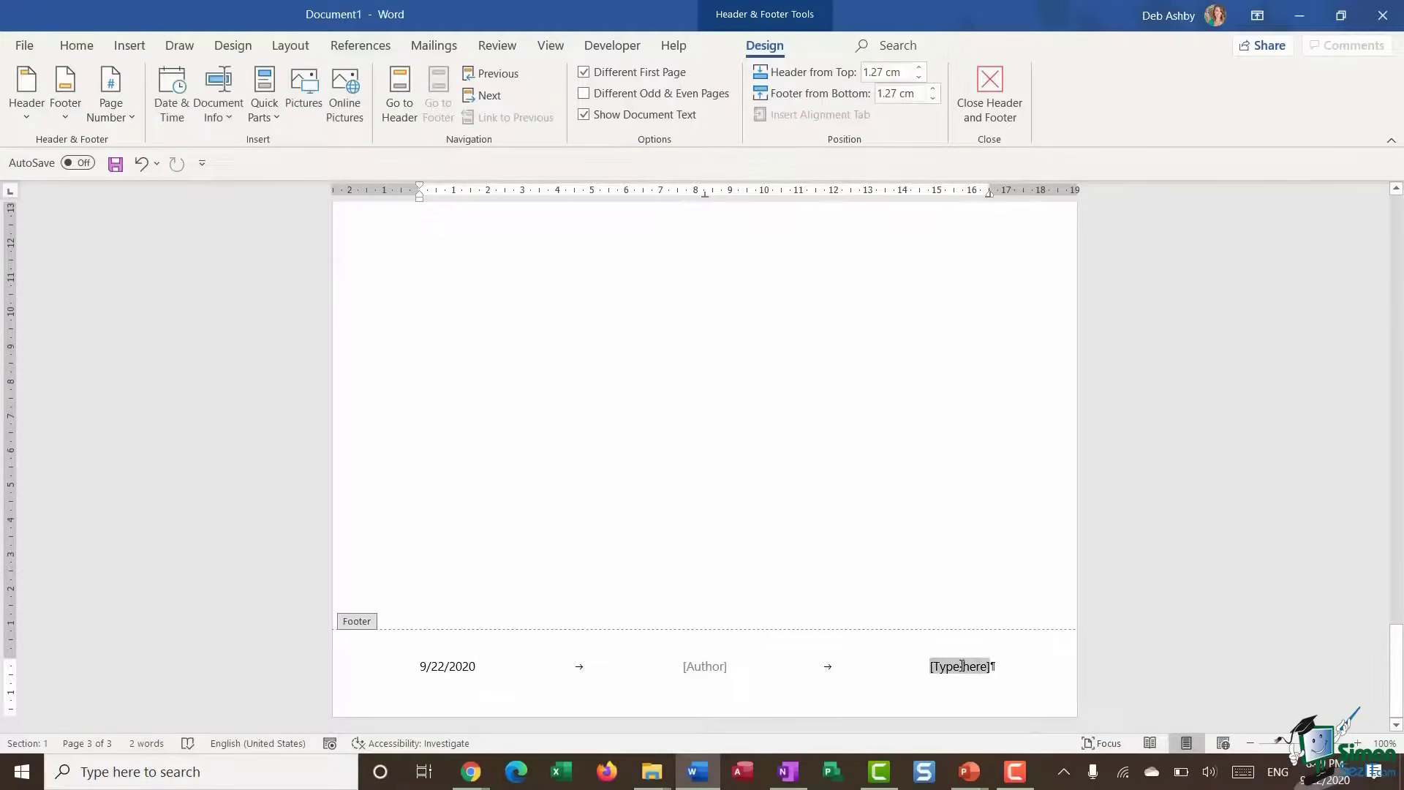
click(131, 120)
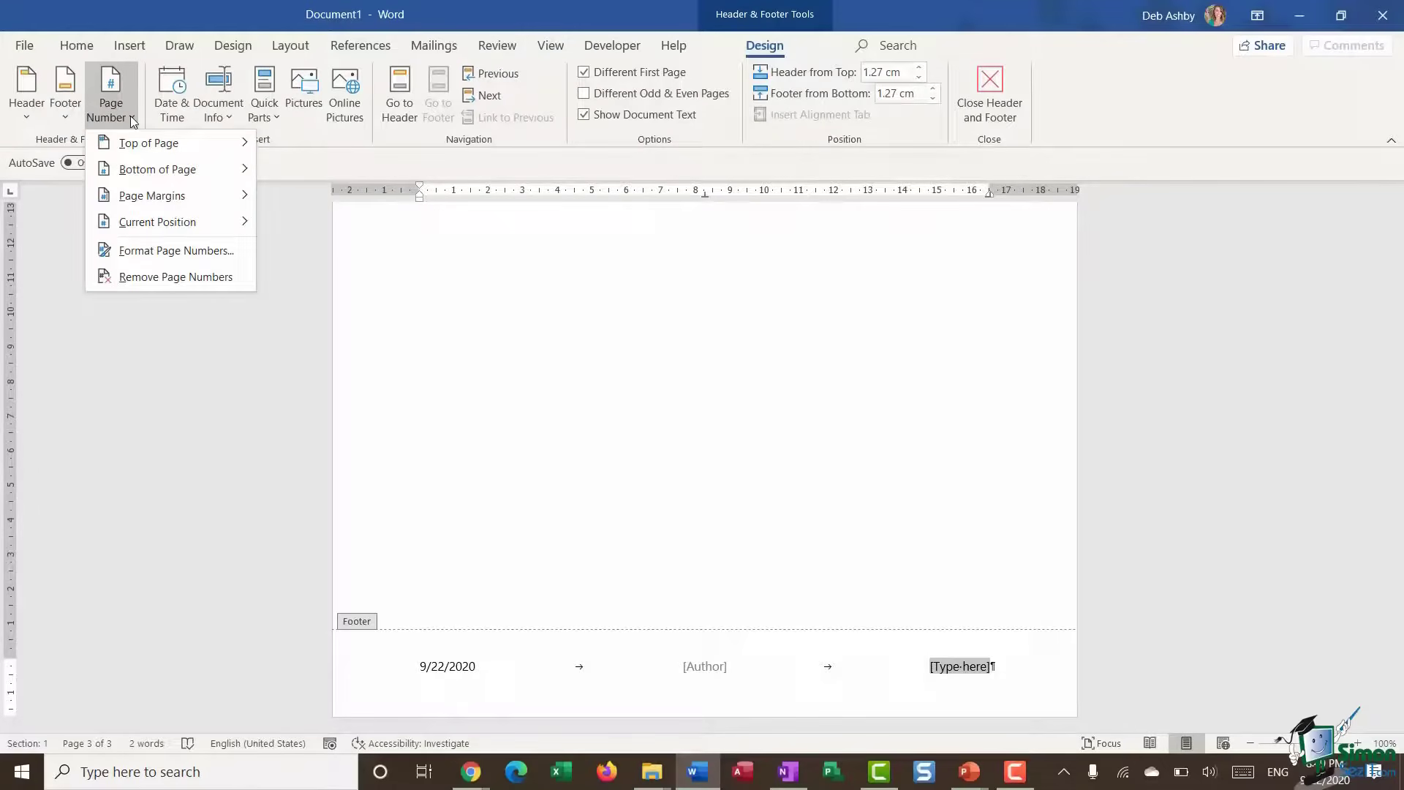
mouse_move(124, 222)
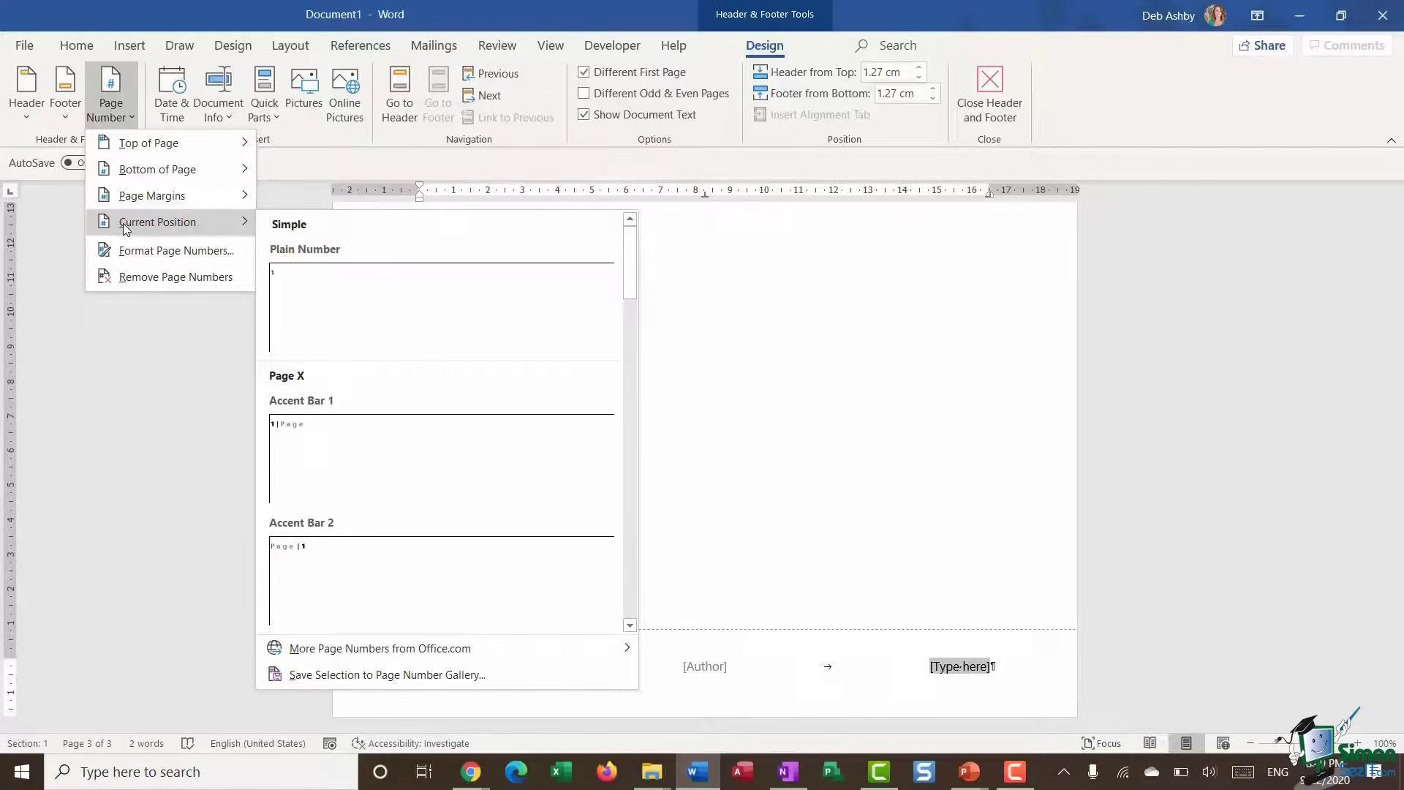
click(509, 303)
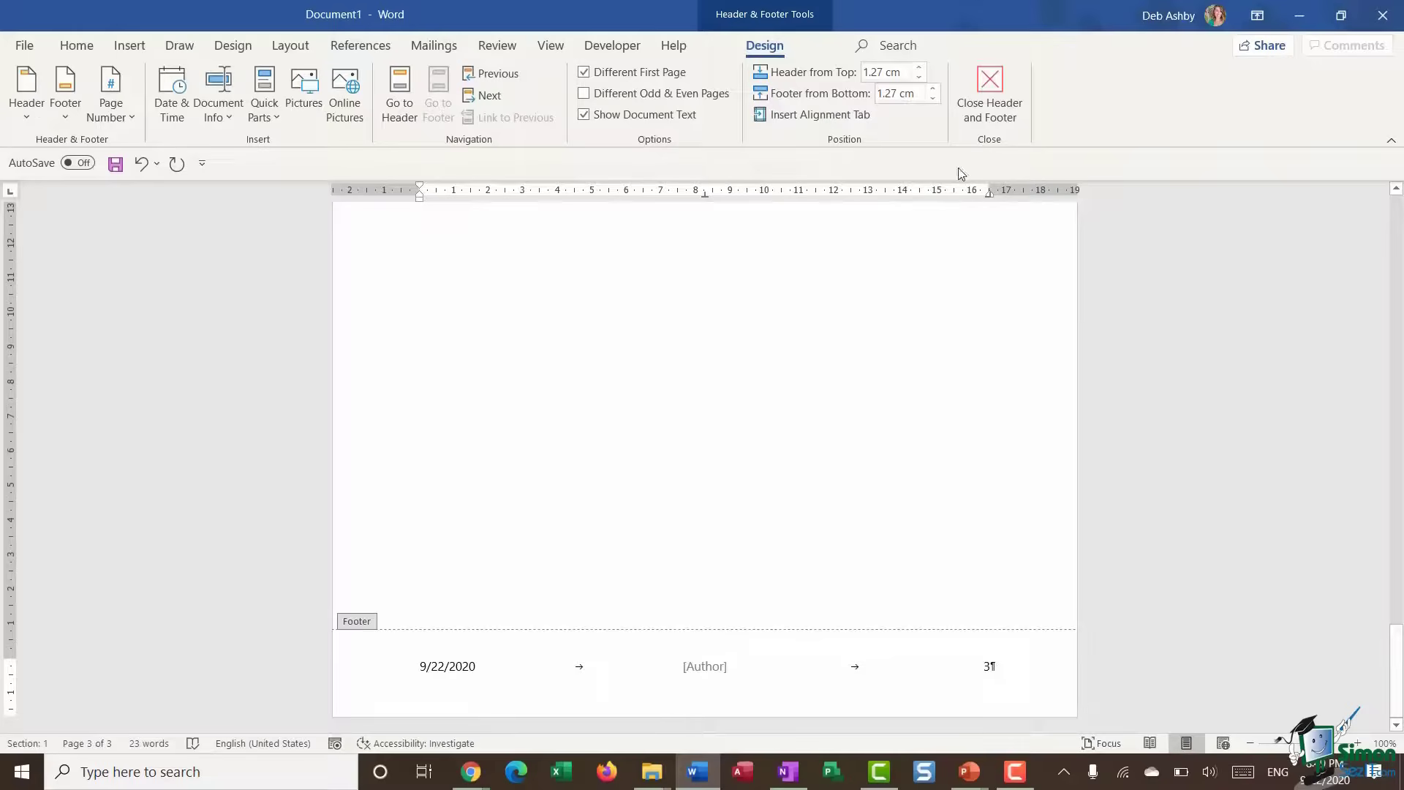
click(990, 97)
Add empty paragraphs below the Heading 4 line, insert a page break, and enter "INDEX" on the new page
scroll(827, 476, up, 10)
scroll(841, 471, up, 10)
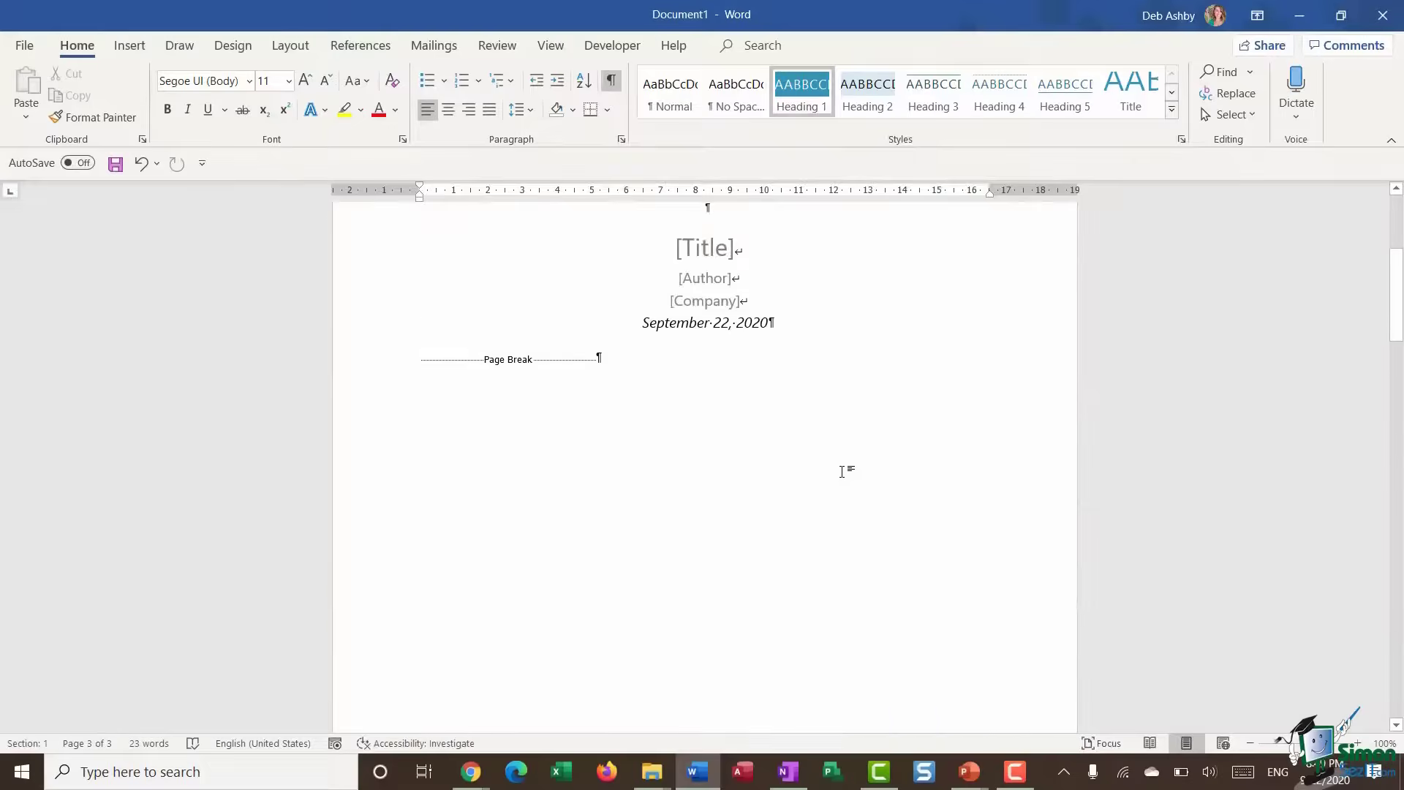
scroll(842, 472, down, 10)
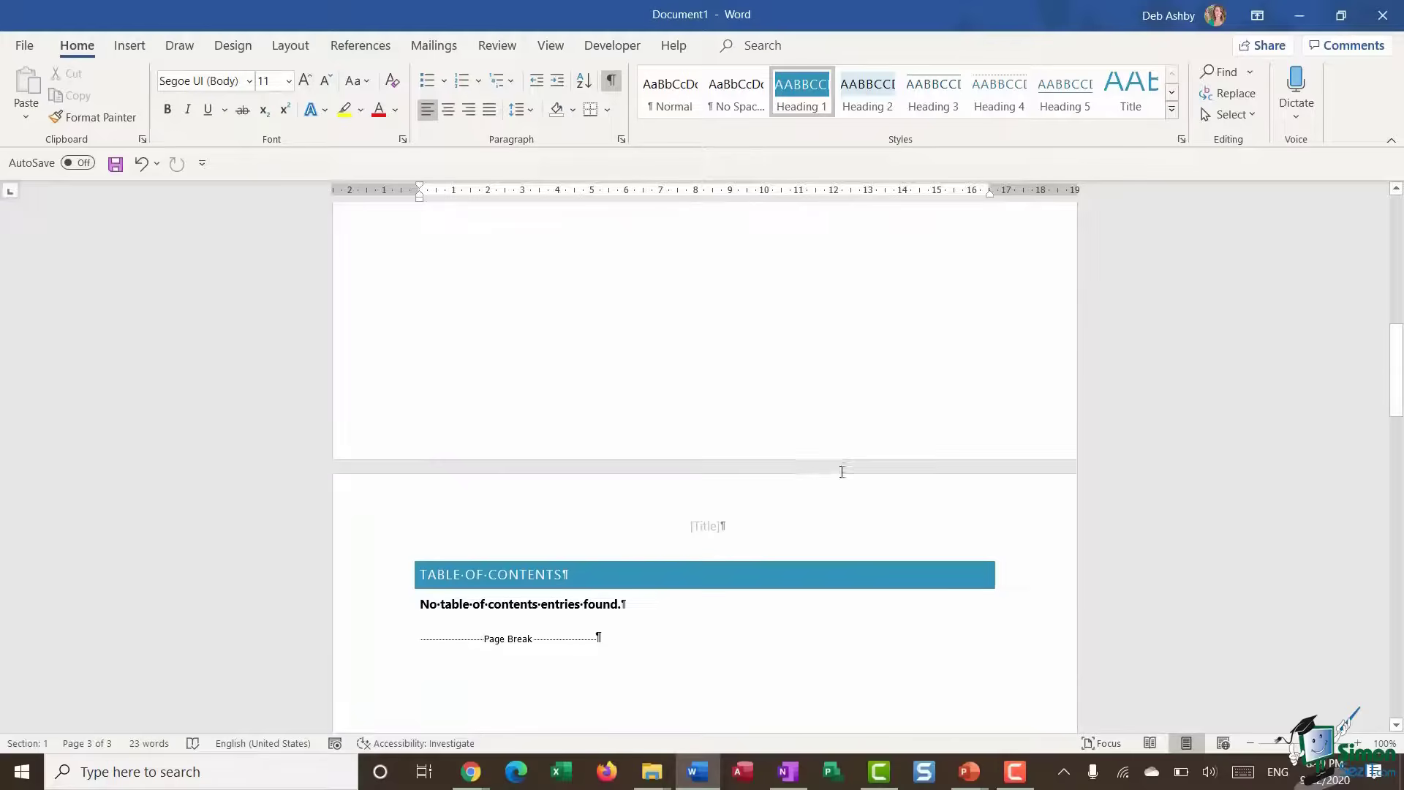
scroll(841, 473, down, 2)
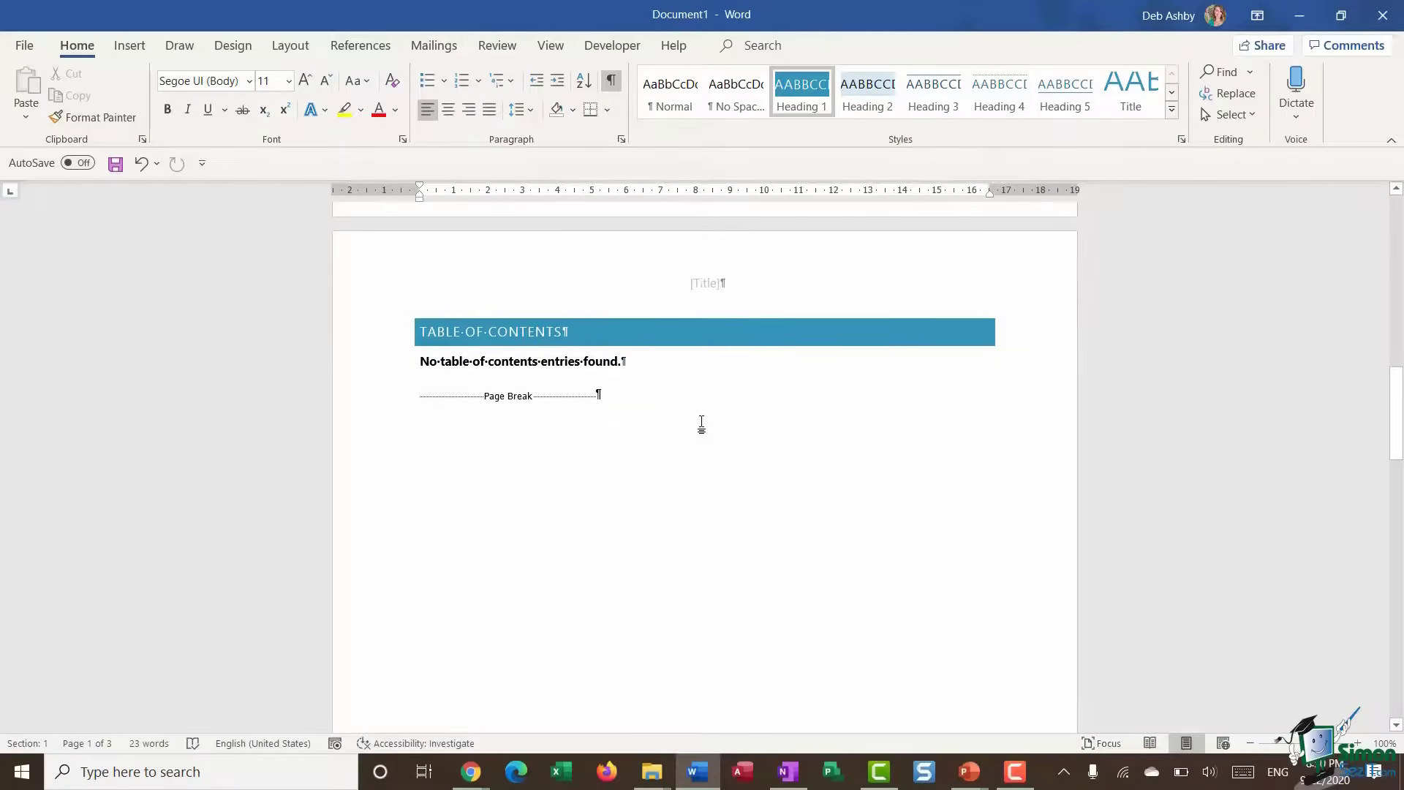
scroll(767, 424, down, 10)
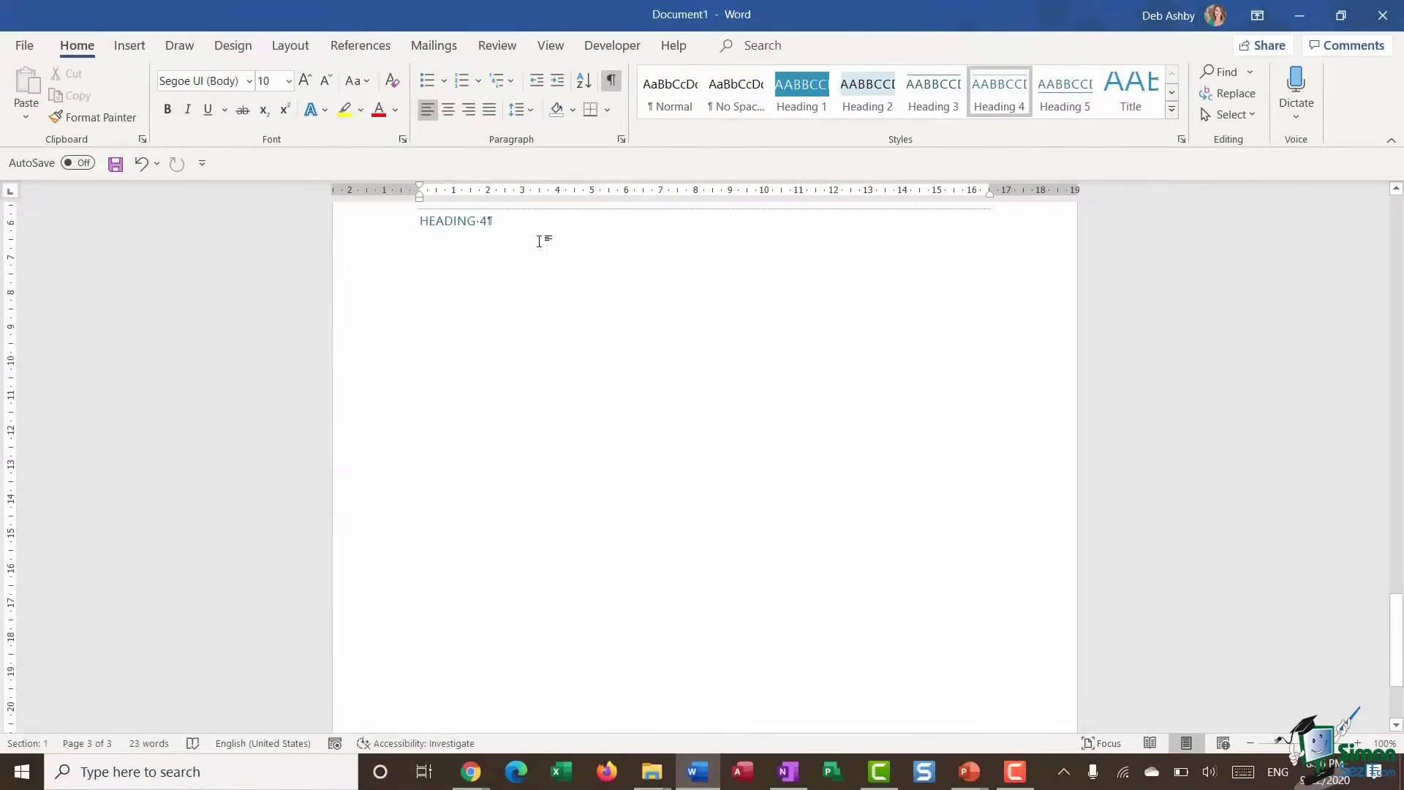
key(Return)
key(Return)
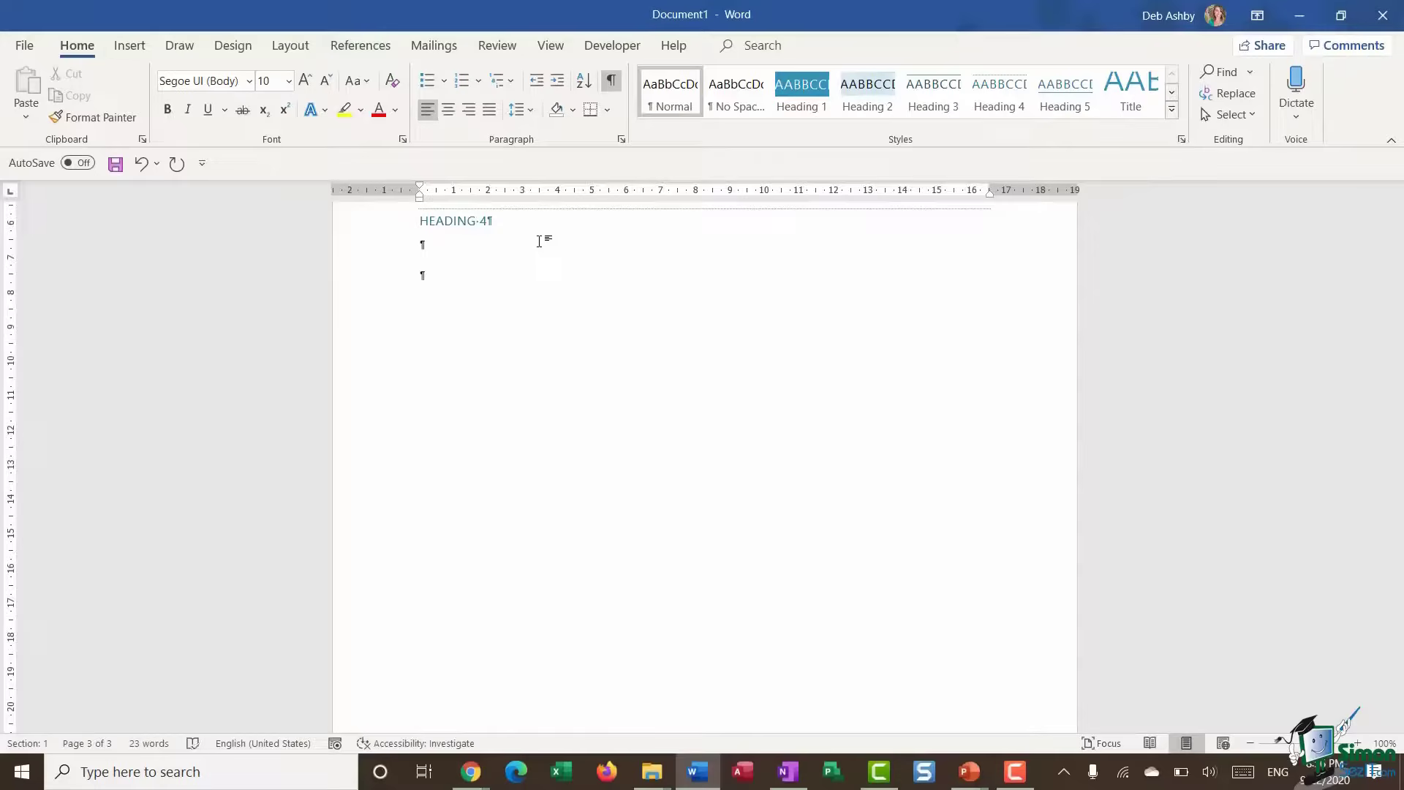
key(ctrl+Return)
text(INDEX)
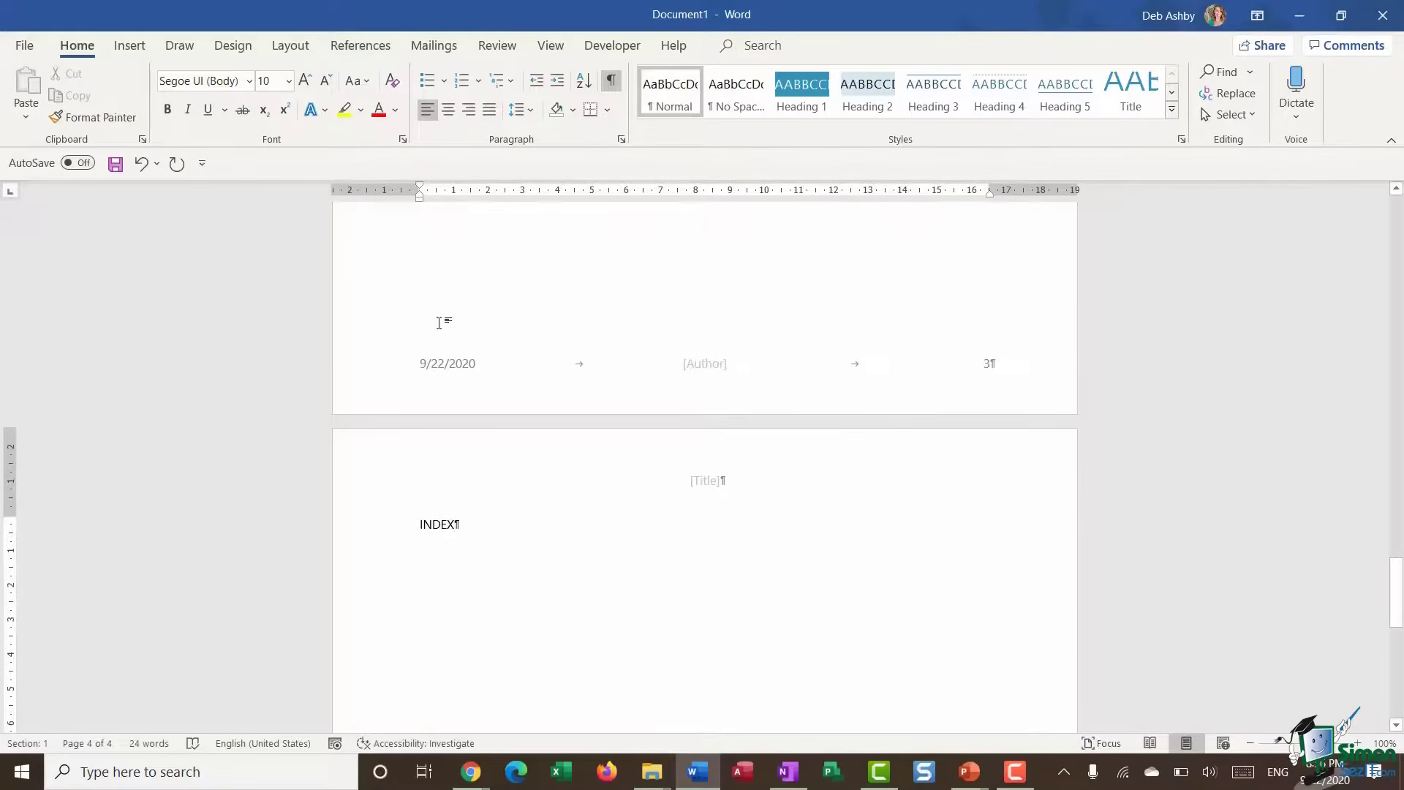
Apply the Heading 1 style to the "INDEX" line
click(379, 533)
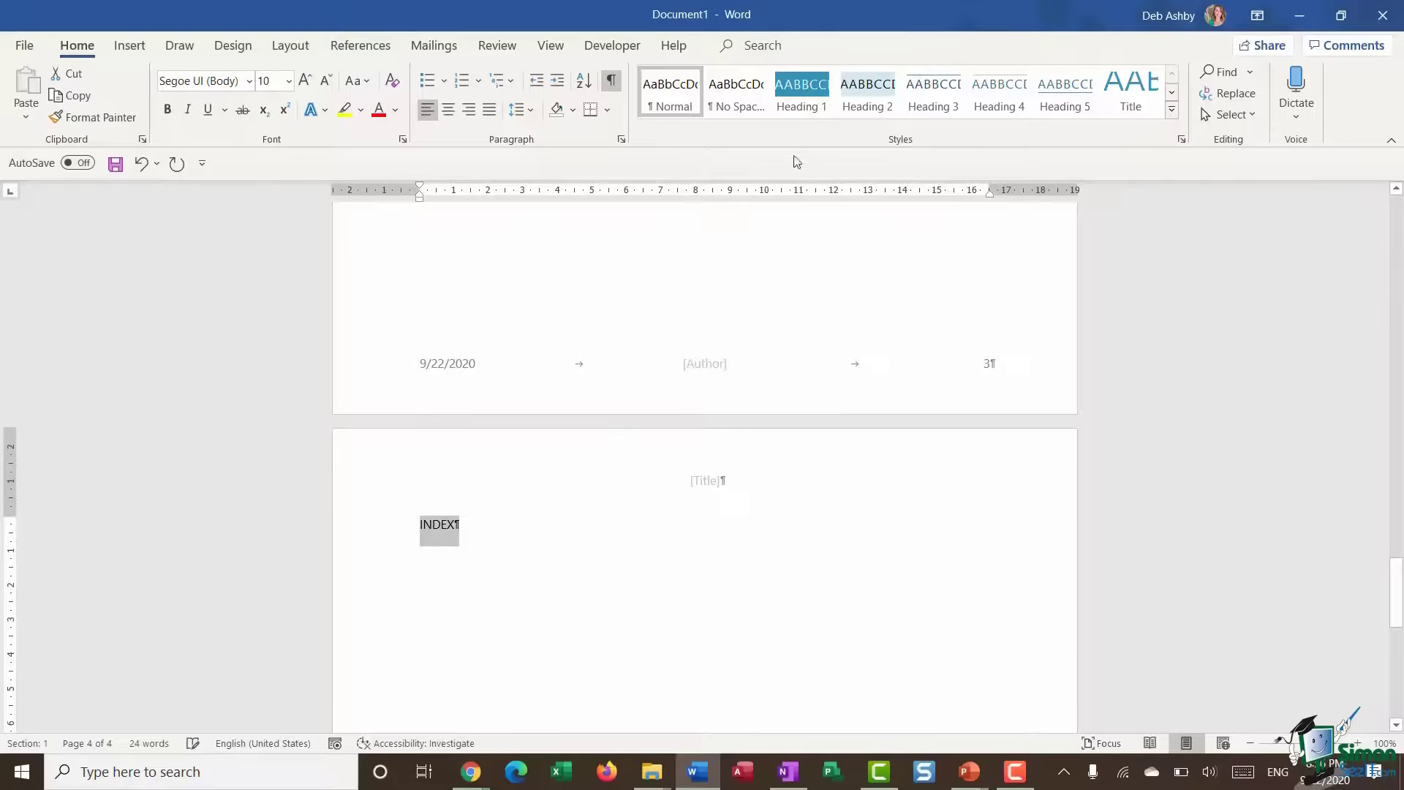
click(801, 95)
click(563, 593)
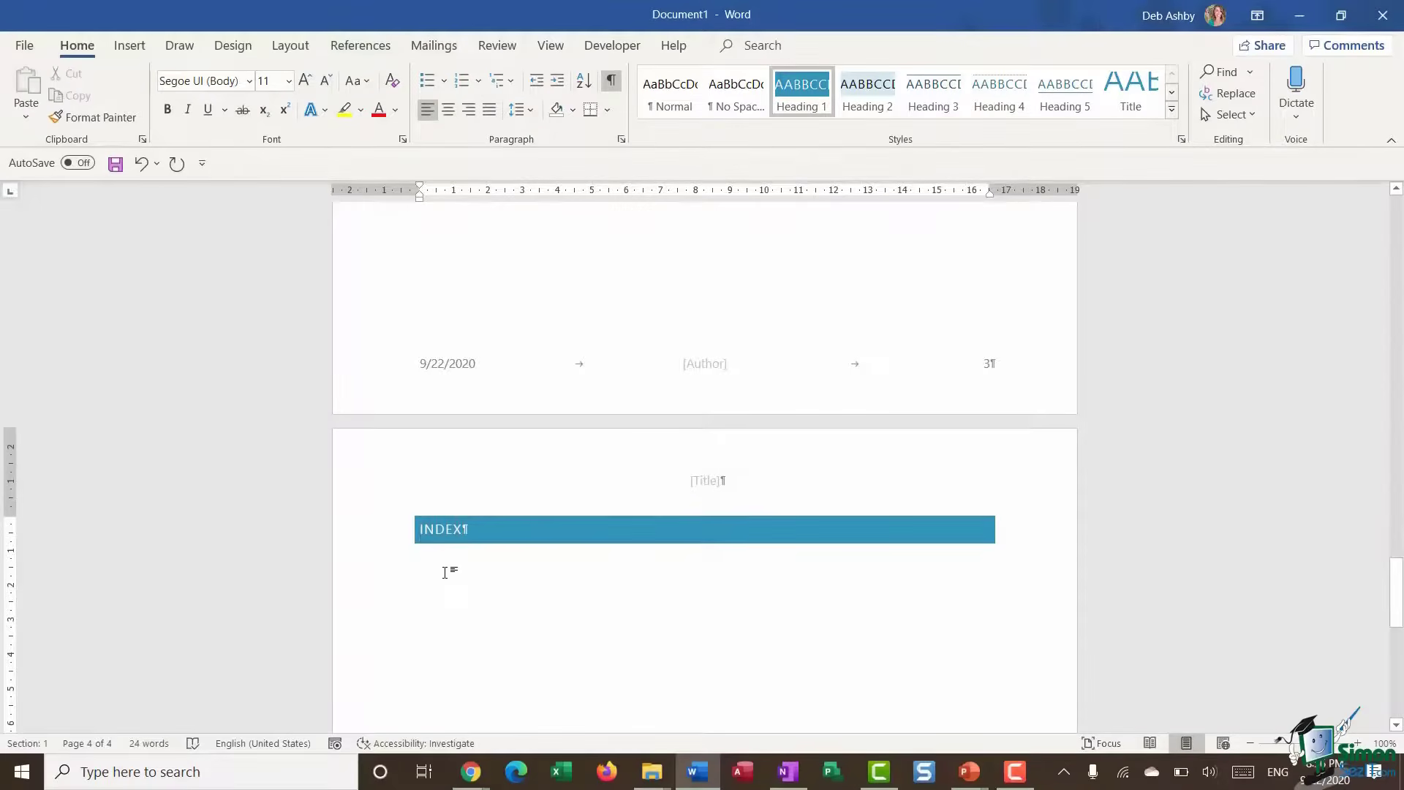
Insert an index below the "INDEX" heading with right-aligned page numbers and a dotted tab leader
key(Return)
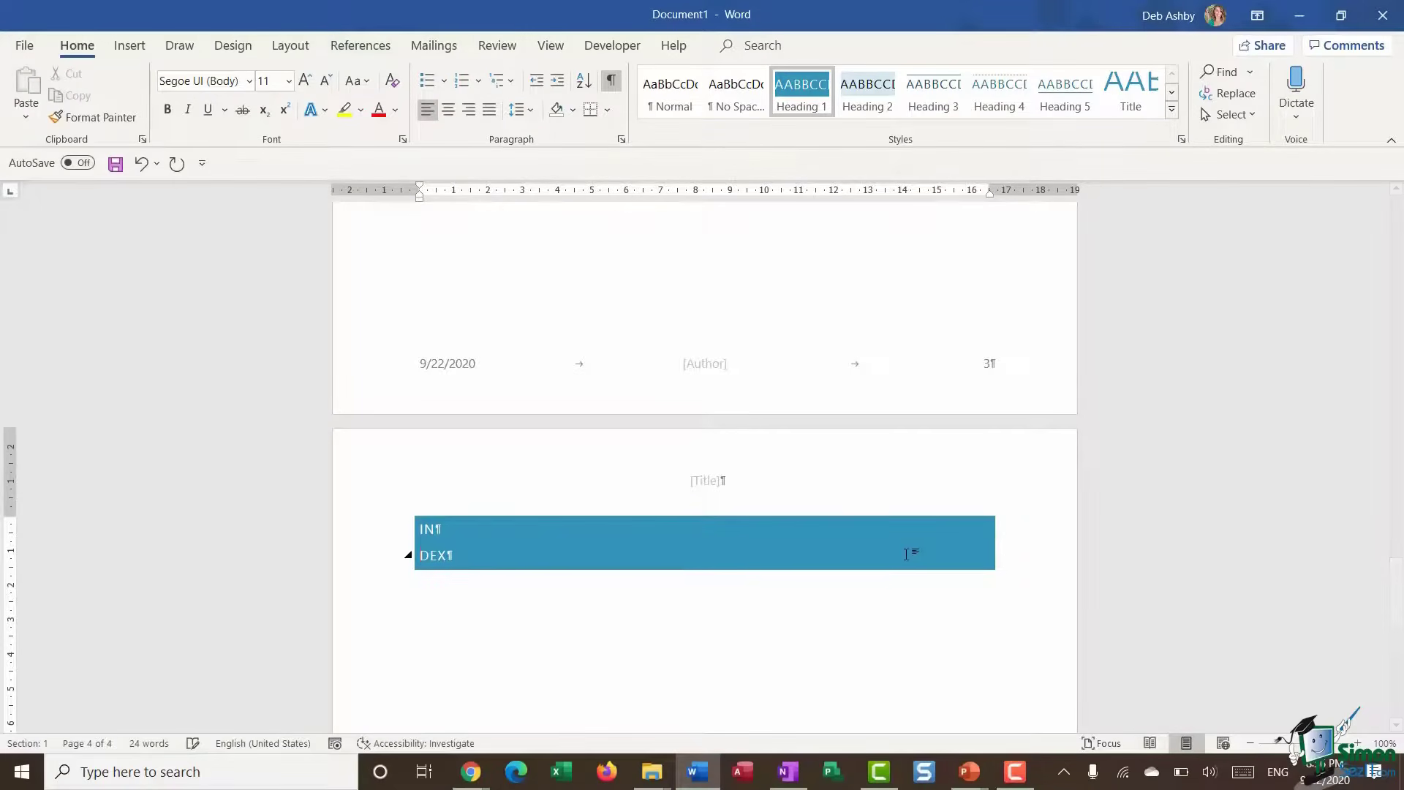
key(ctrl+z)
click(360, 45)
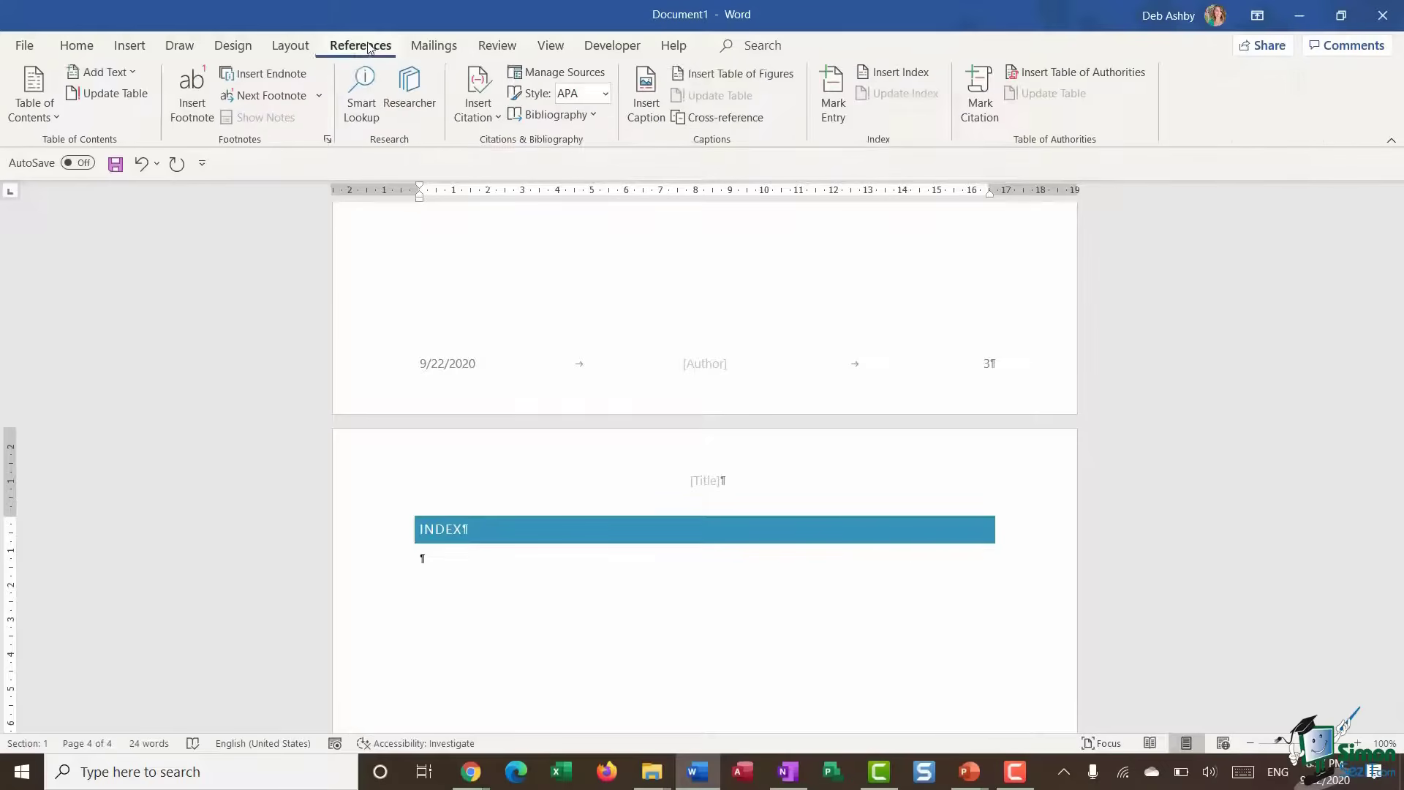
click(901, 76)
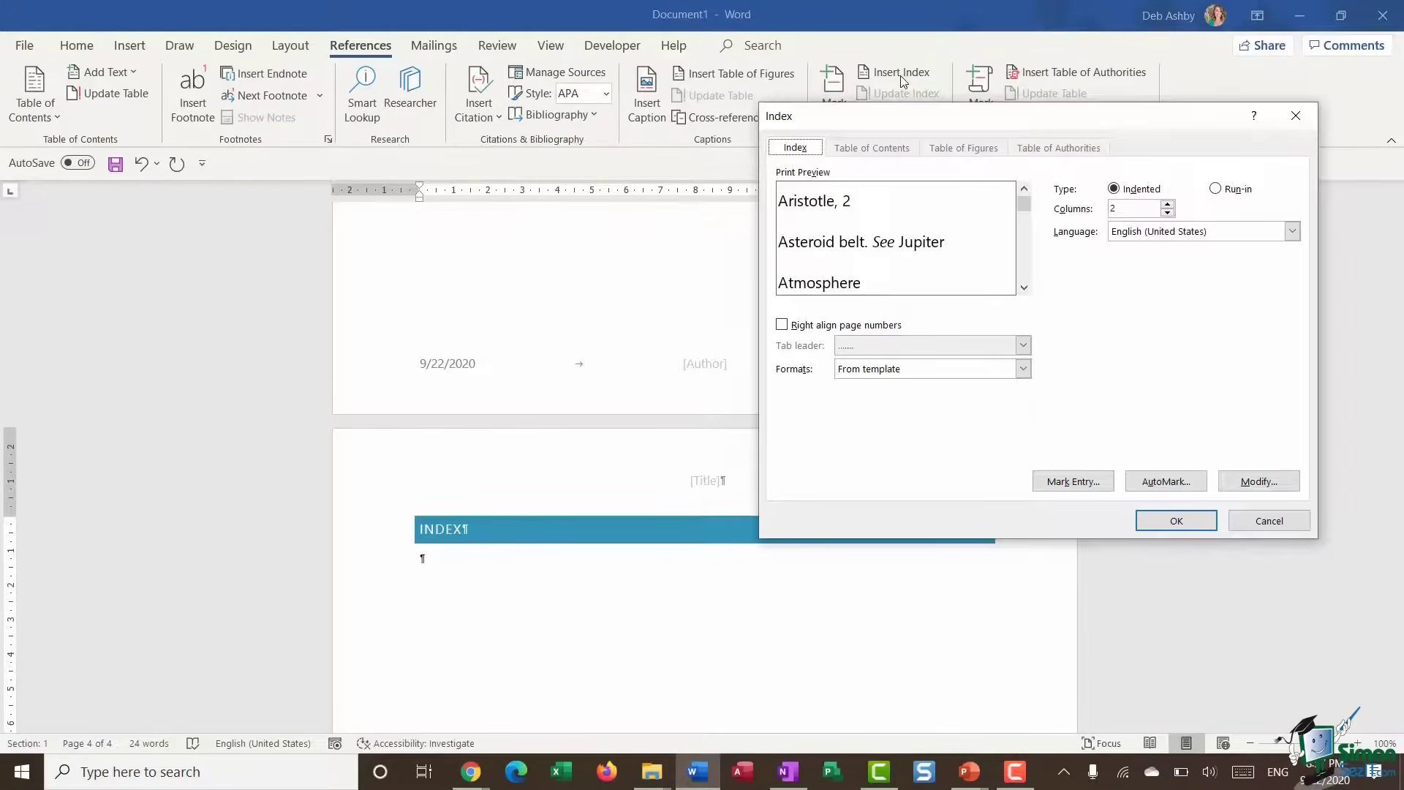
click(781, 324)
click(1014, 352)
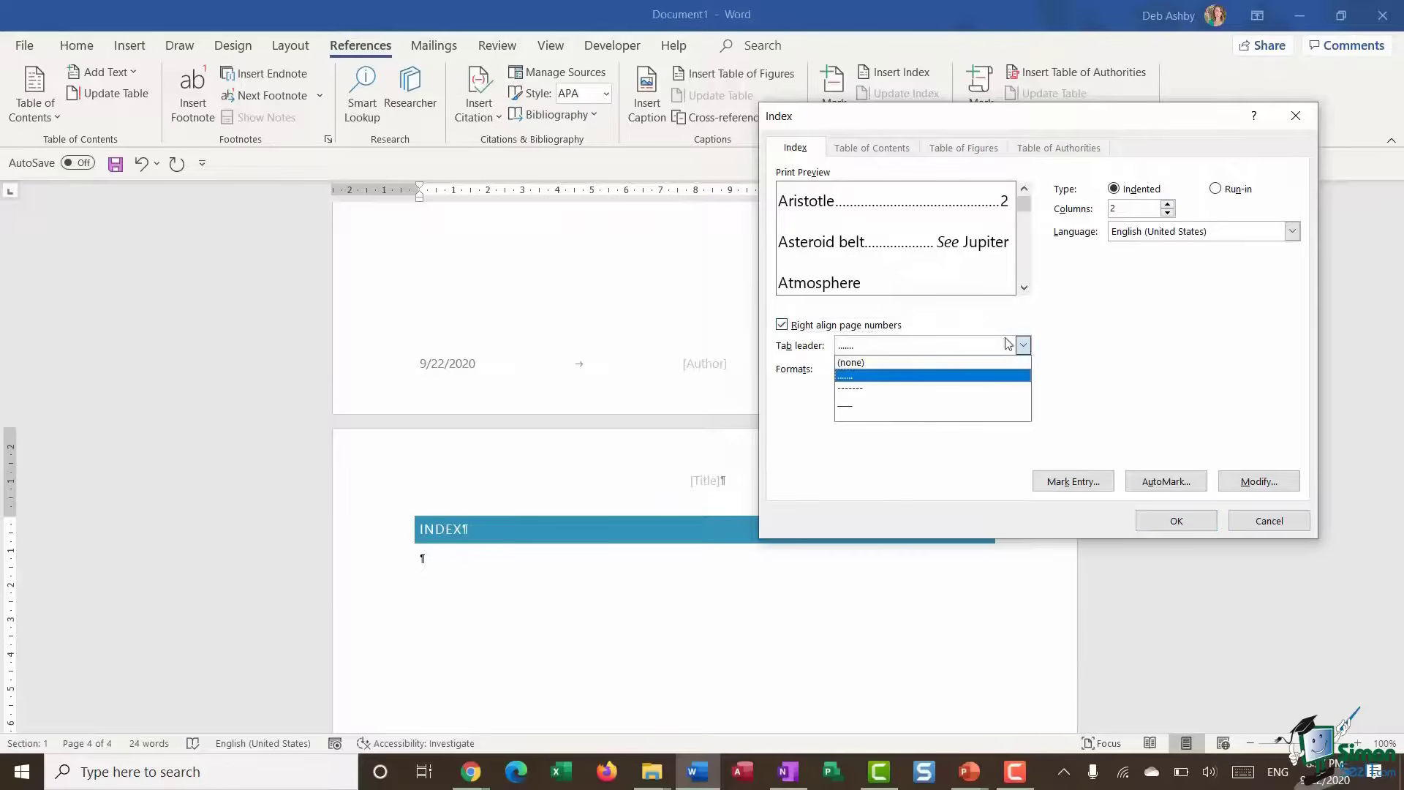
click(921, 377)
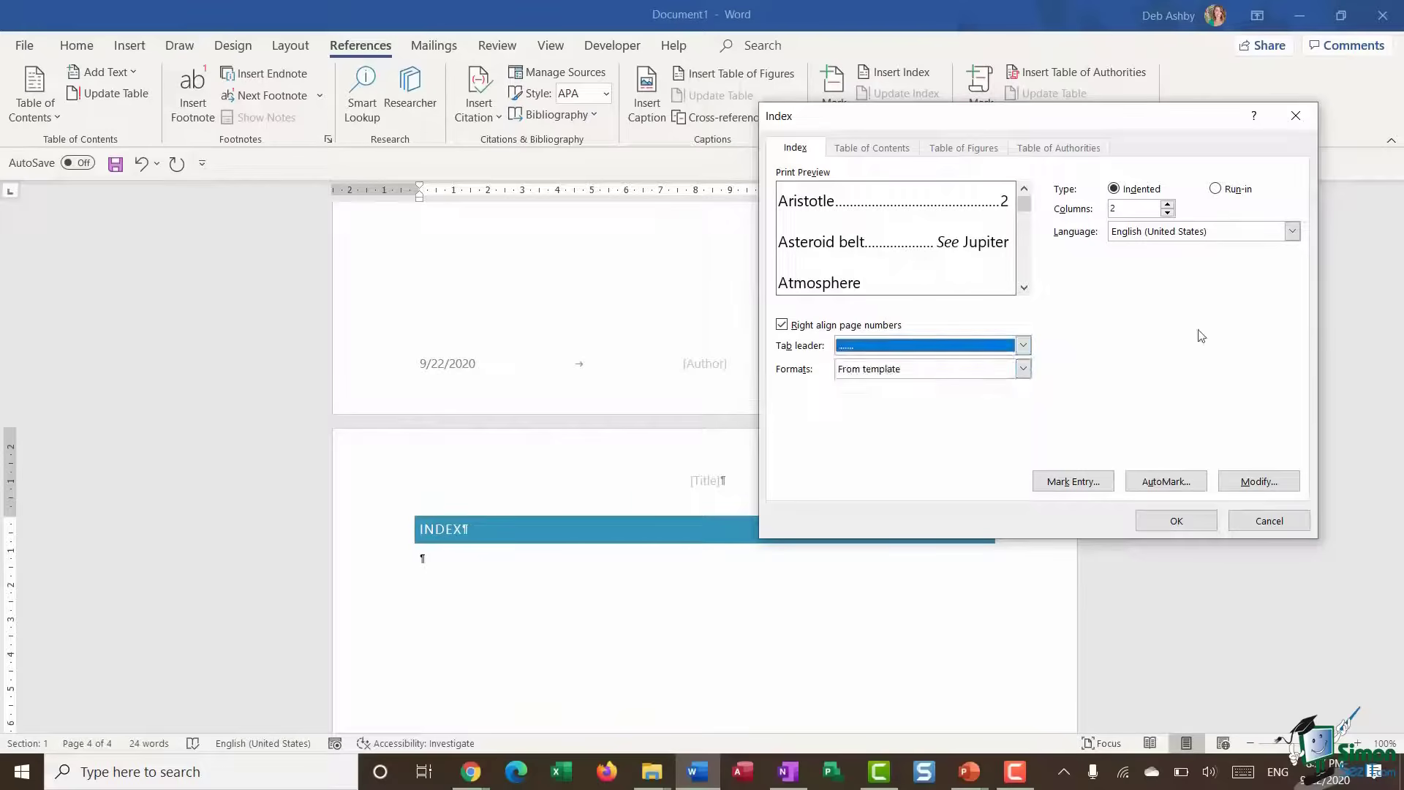
click(1177, 520)
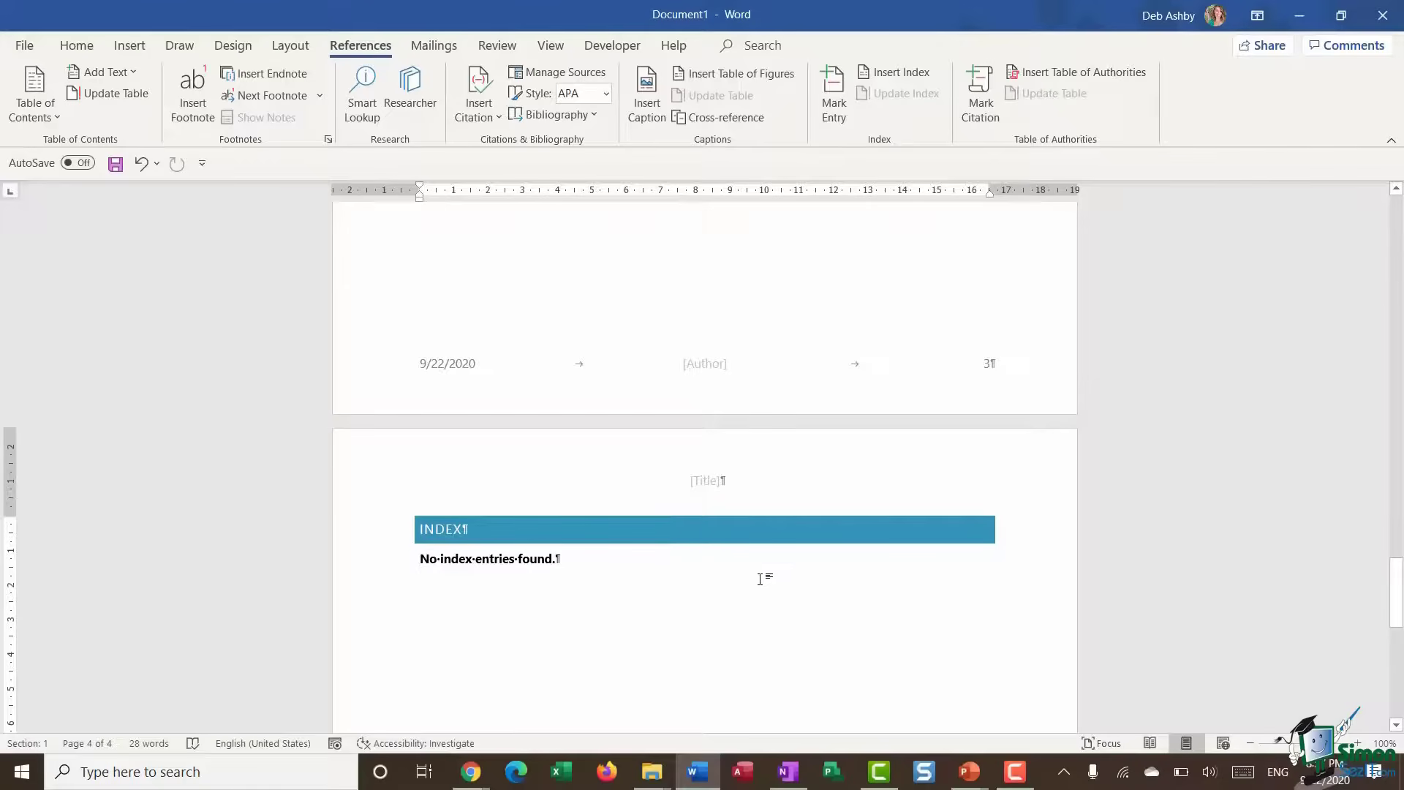
scroll(767, 576, down, 6)
scroll(714, 489, up, 5)
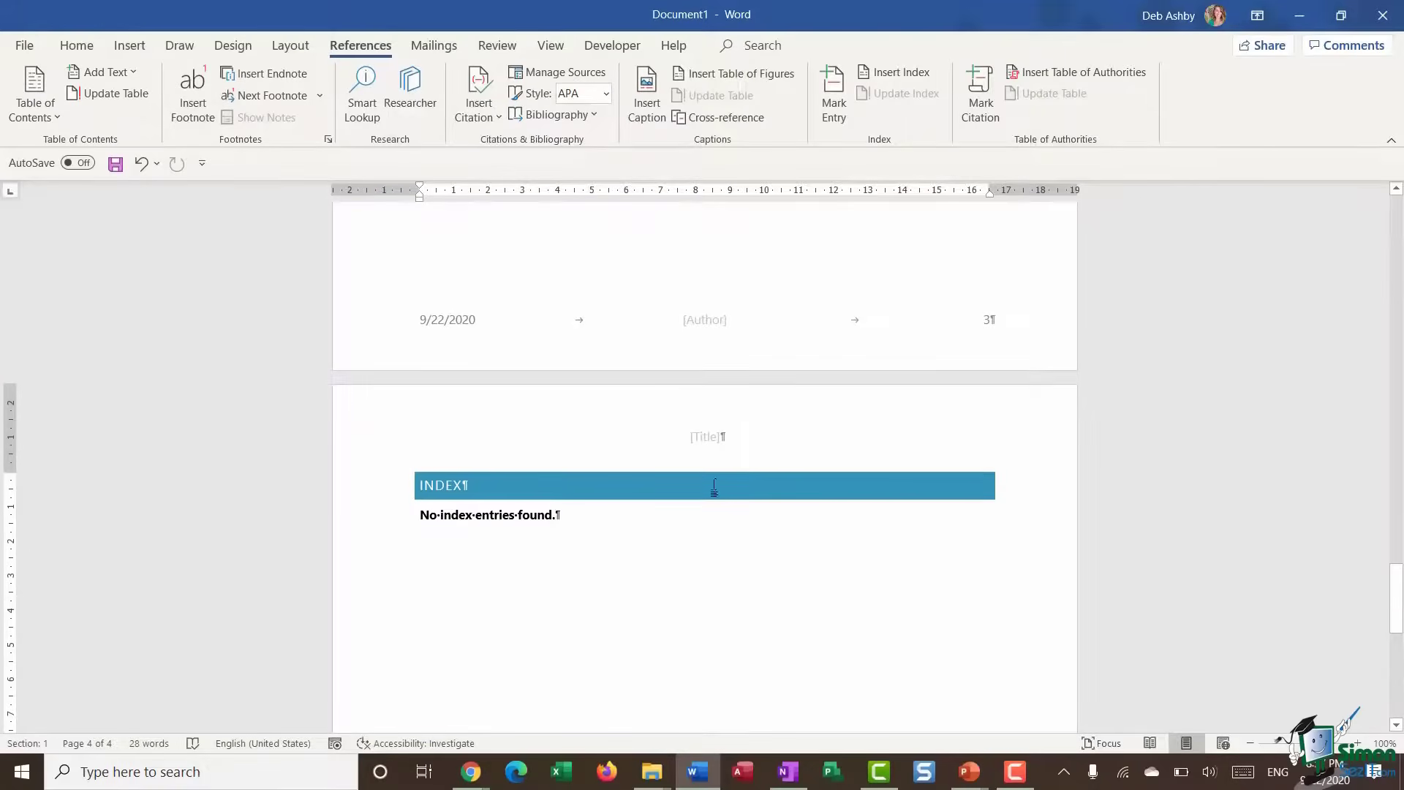
Display the document as multiple pages and hide the paragraph marks and other formatting symbols
click(549, 45)
click(639, 93)
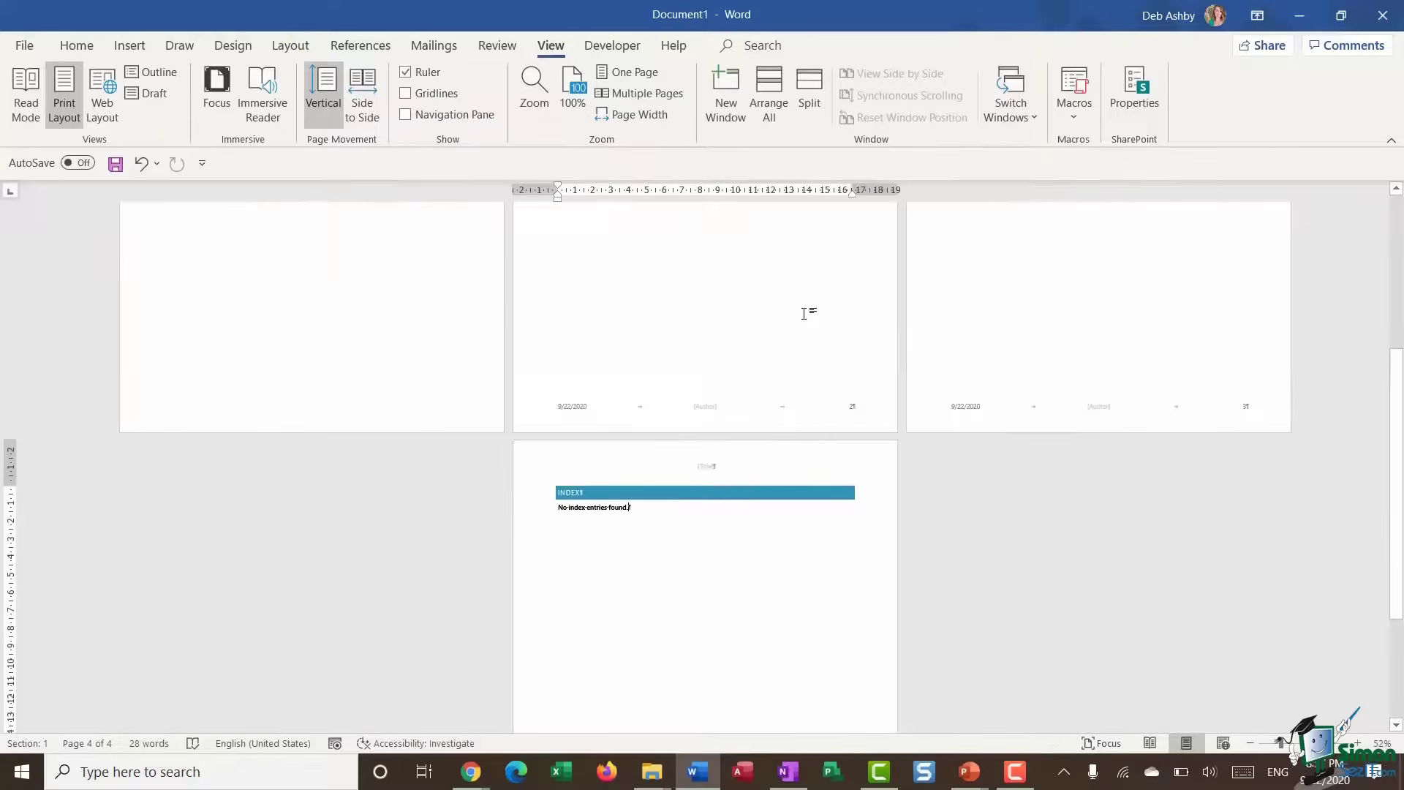
scroll(786, 331, up, 4)
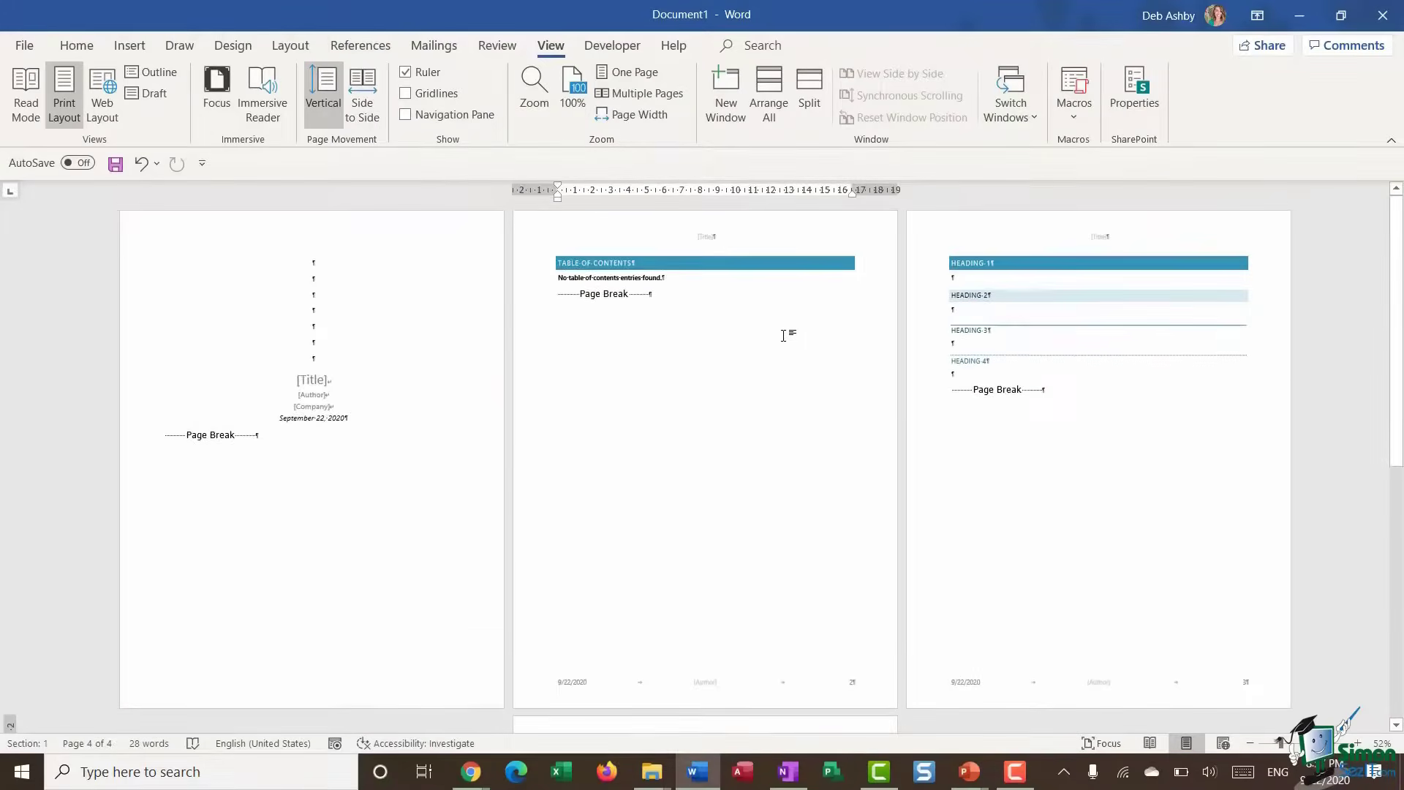
click(77, 46)
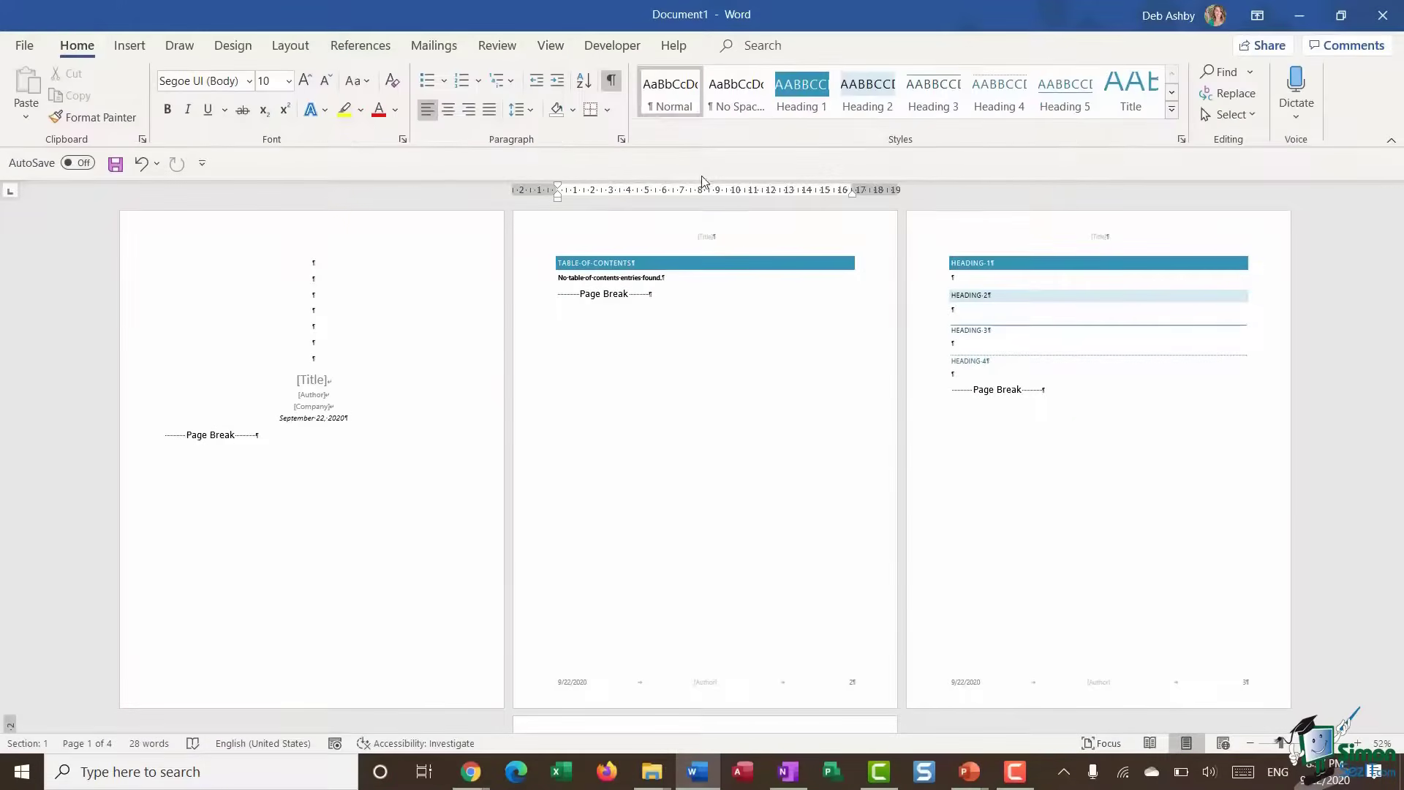
click(611, 80)
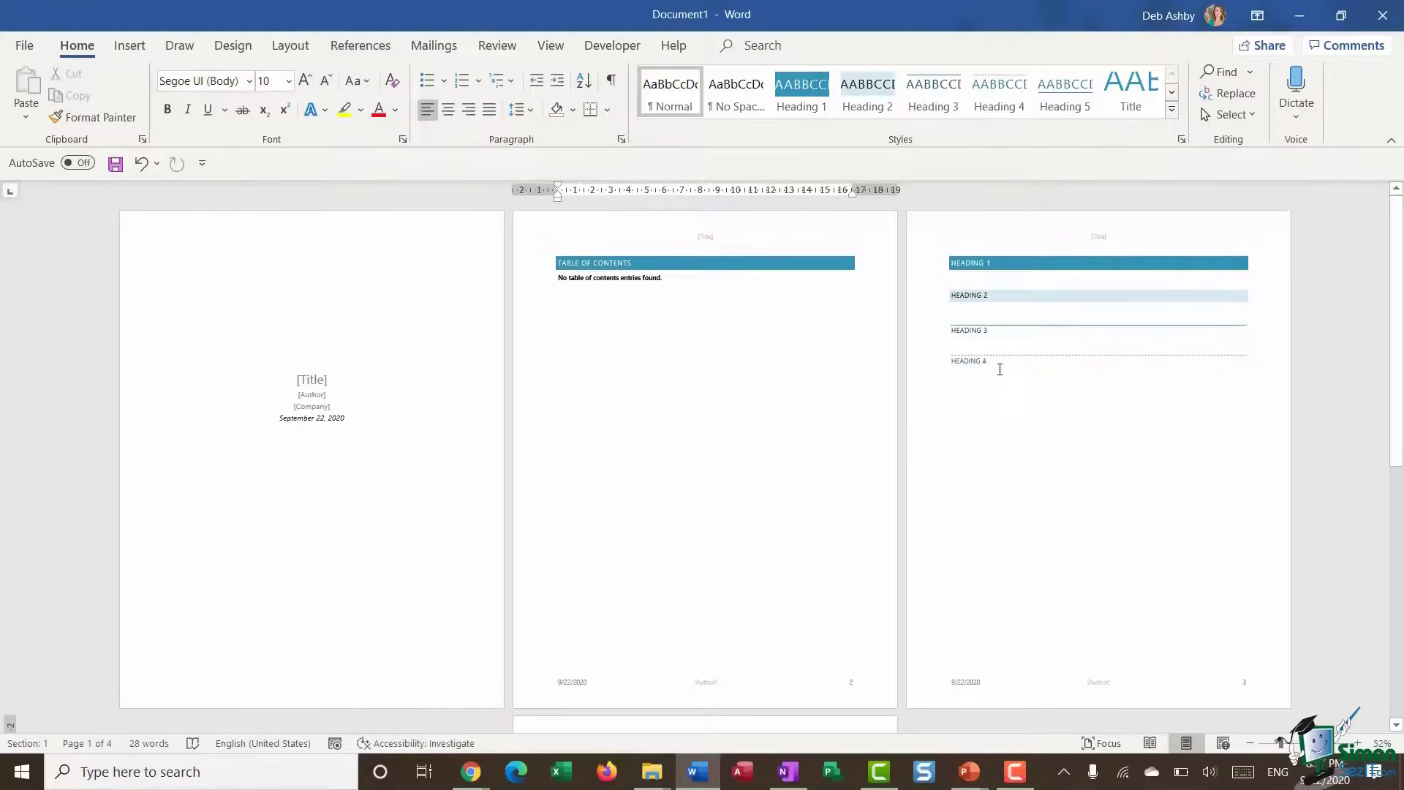
scroll(698, 398, down, 5)
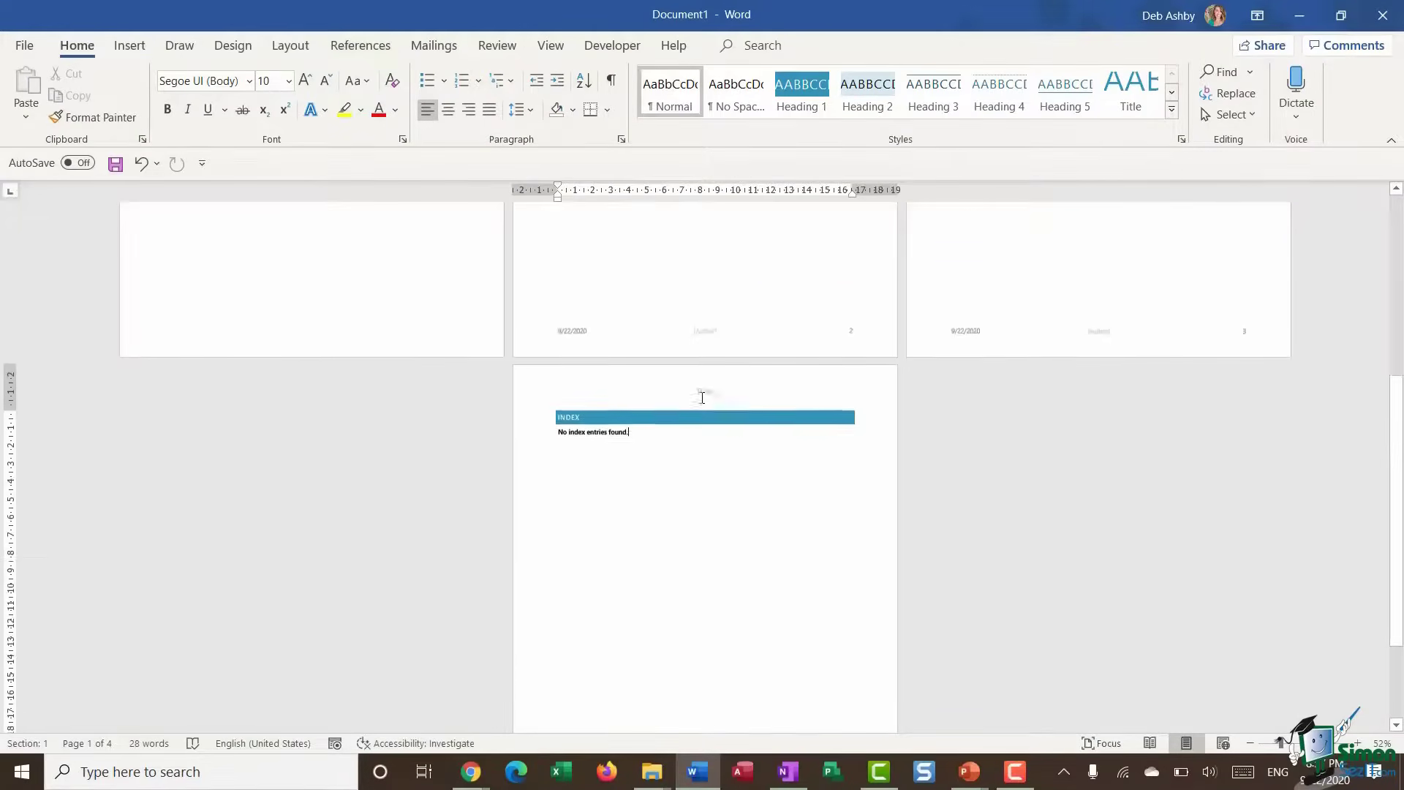
scroll(700, 401, down, 2)
click(634, 295)
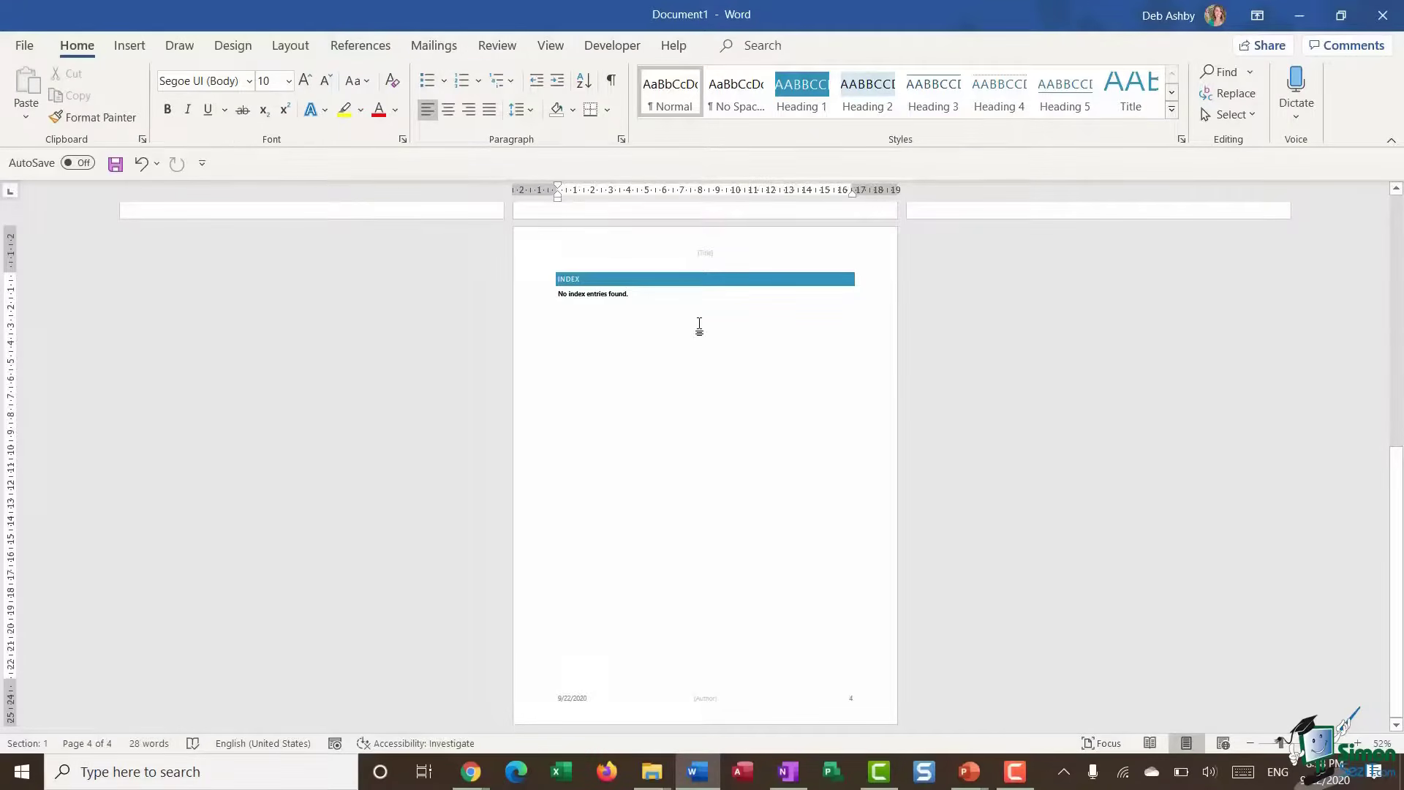
scroll(699, 327, up, 5)
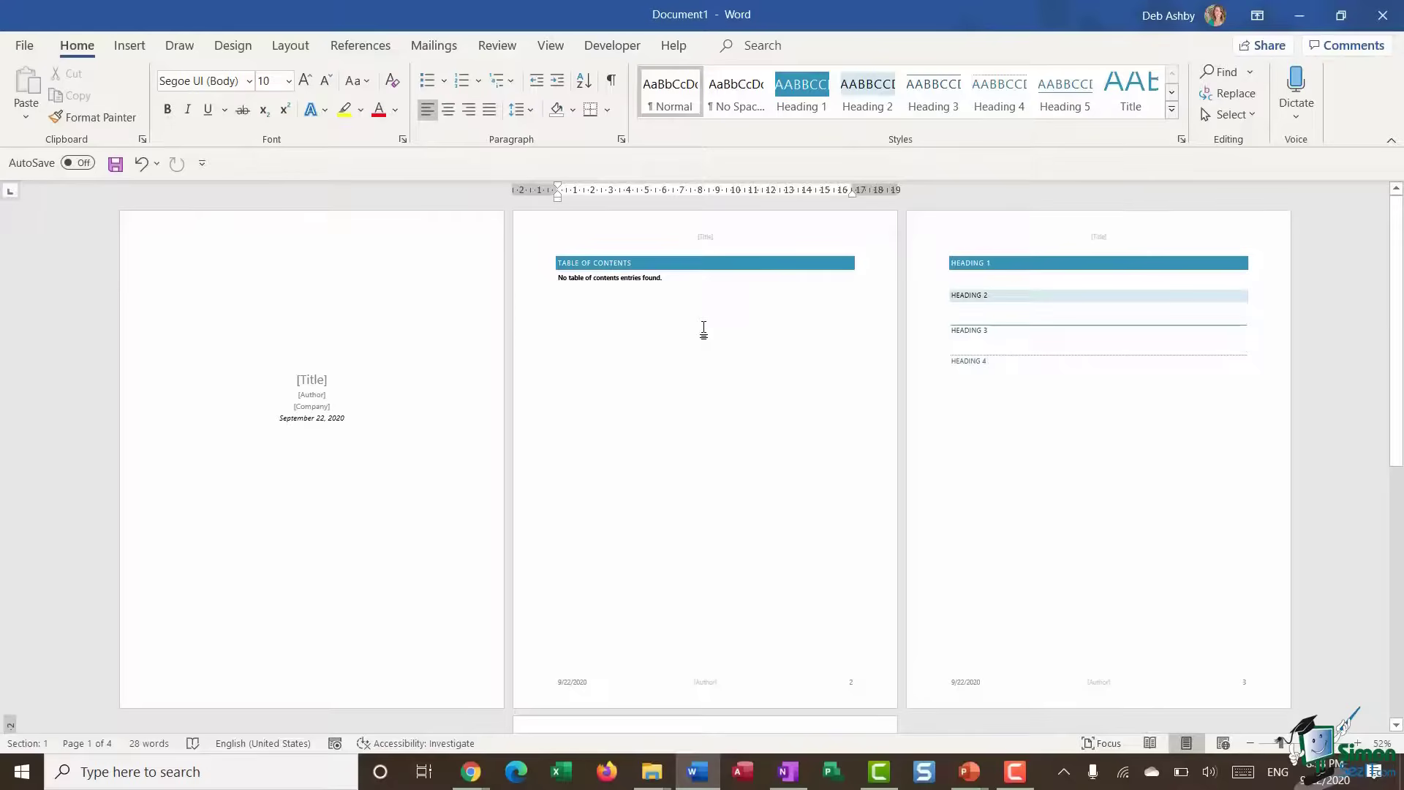
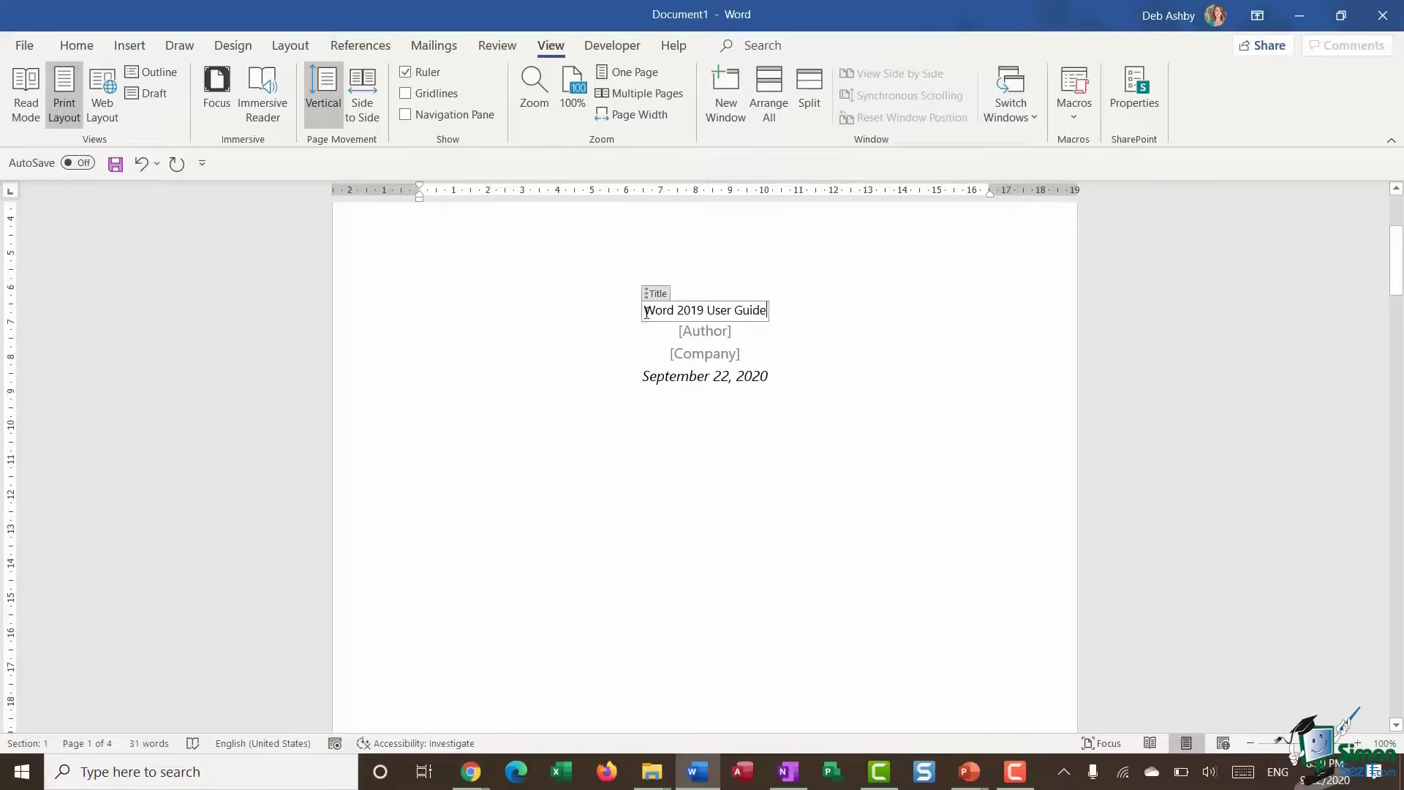
Set the font size of the "Word 2019 User Guide" title on the title page to 26
drag(647, 312, 764, 312)
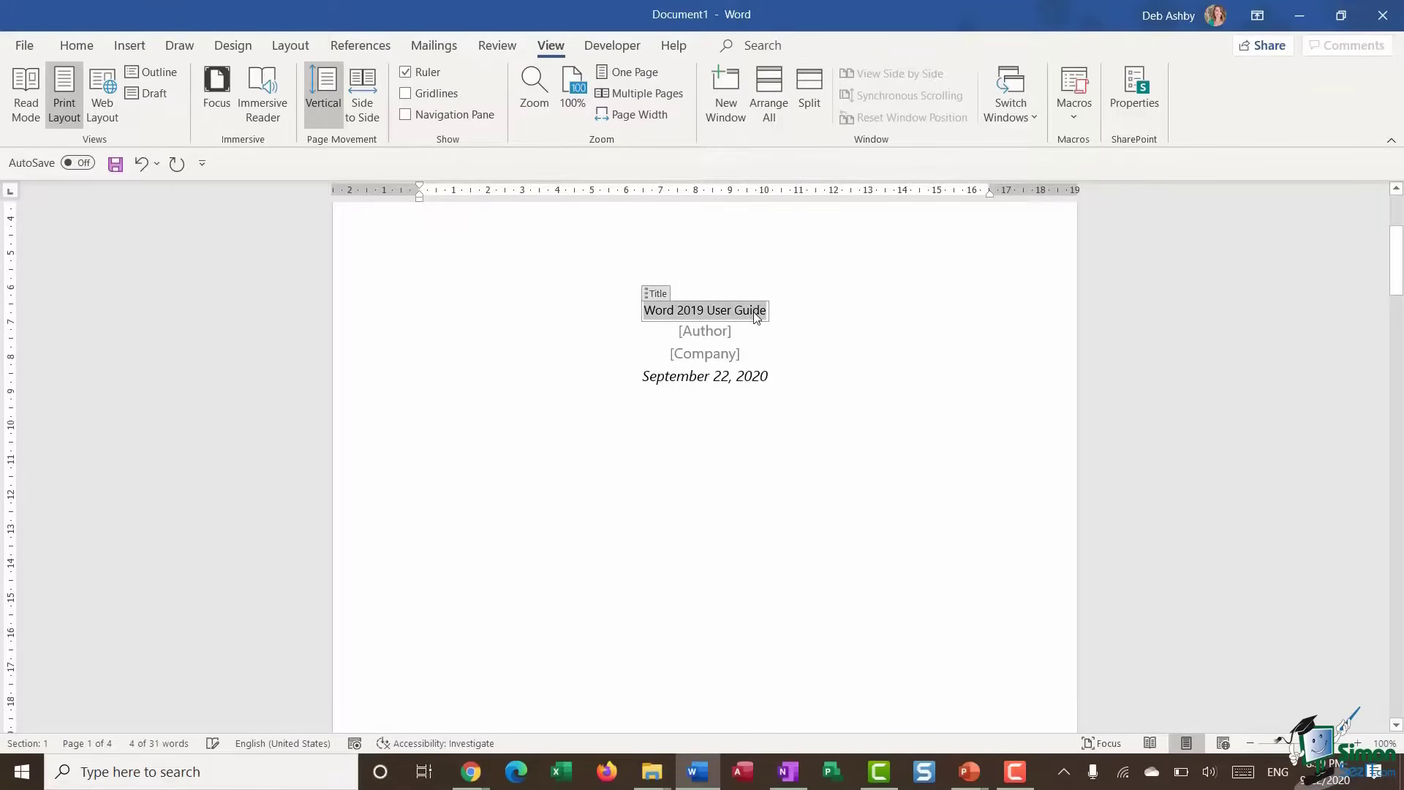
right_click(757, 315)
click(835, 471)
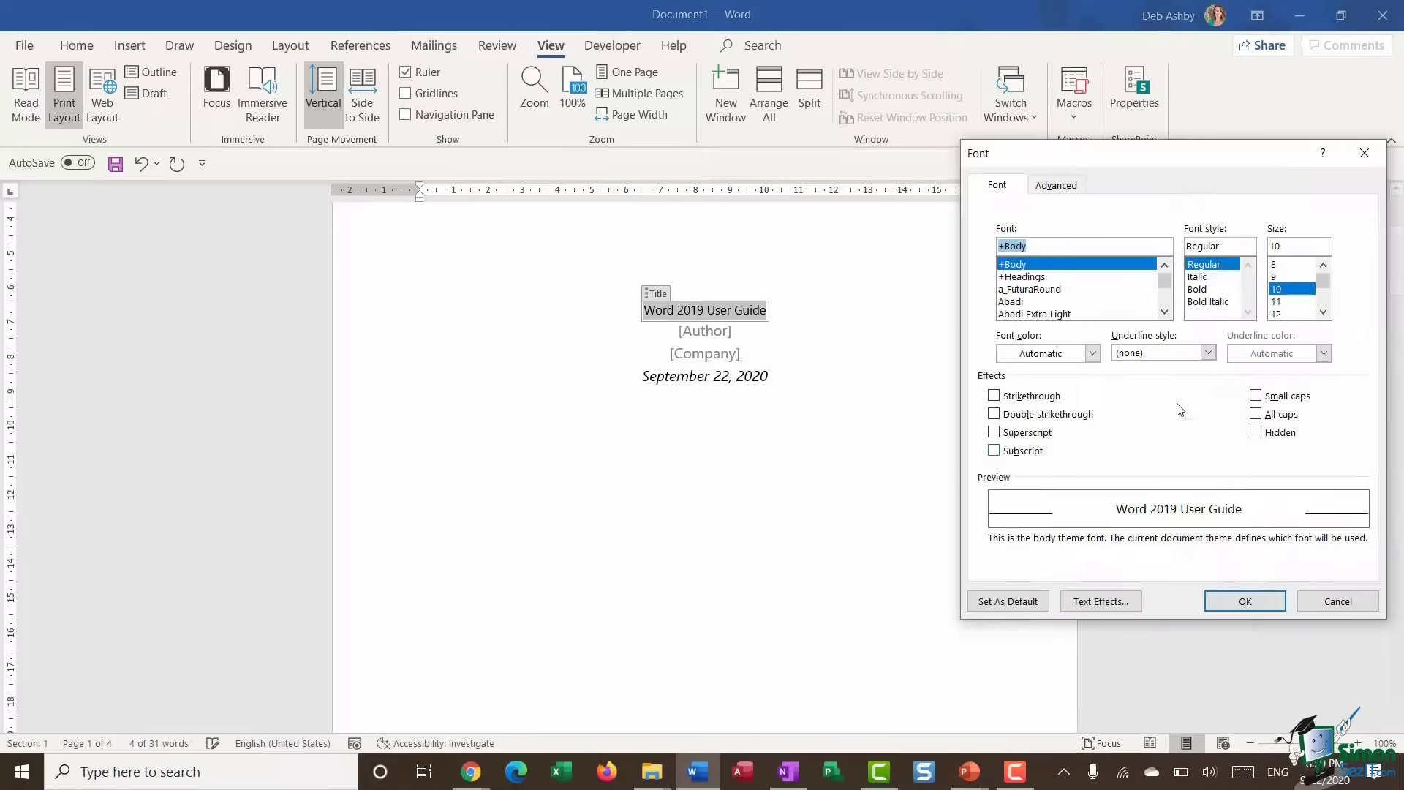
drag(1320, 282, 1321, 297)
click(1288, 266)
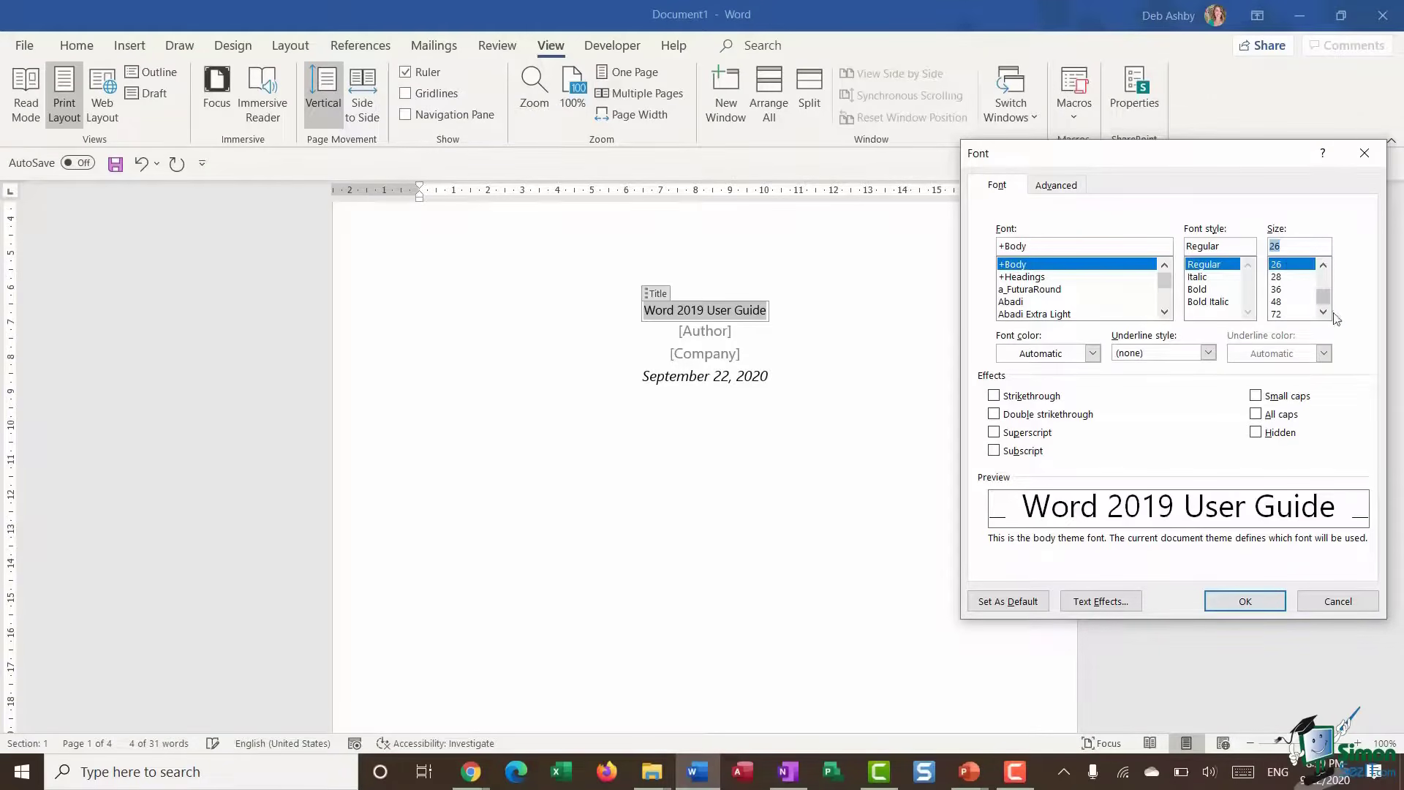
click(1234, 596)
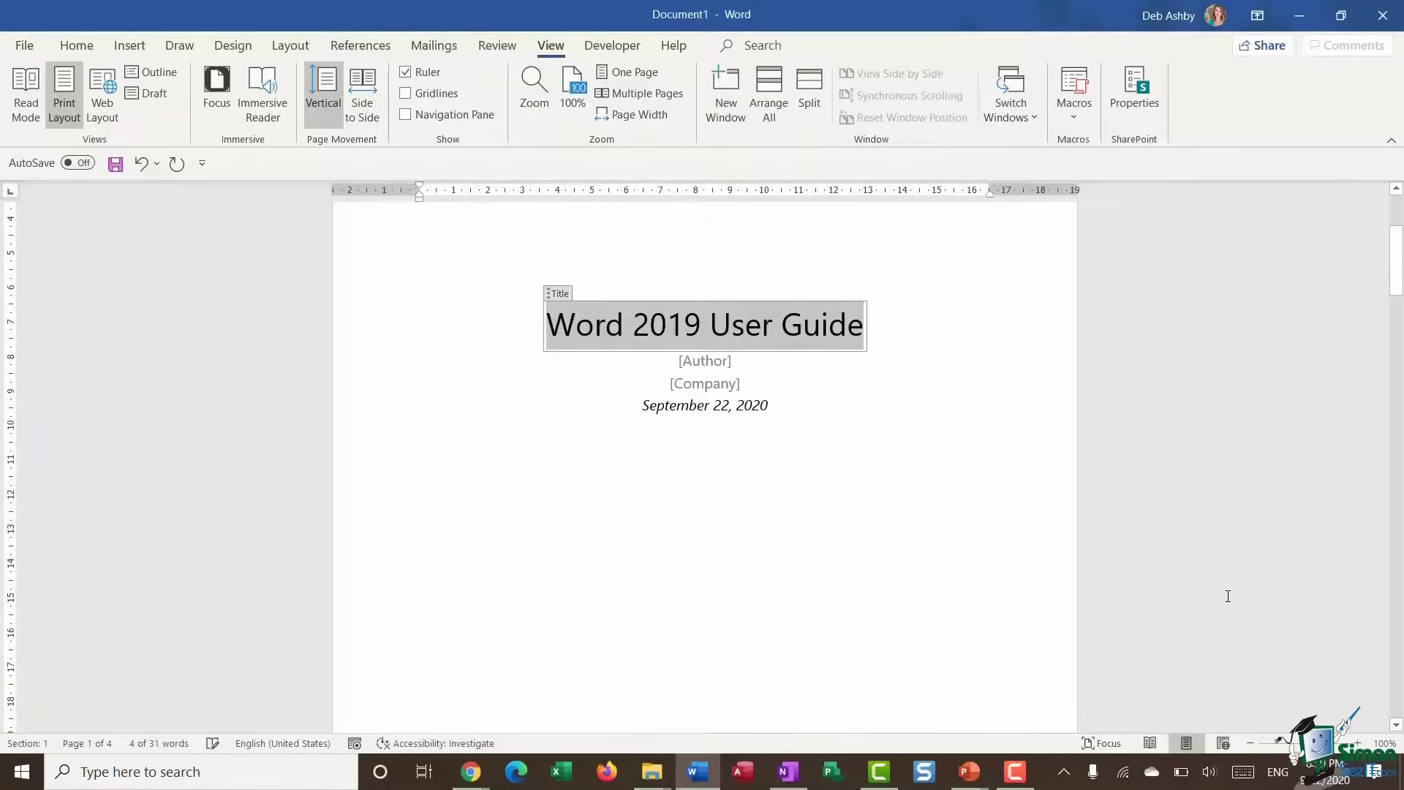
Fill in the title page's Author property with the author's full name and the Company property with "Train I.T Now Limited"
click(722, 362)
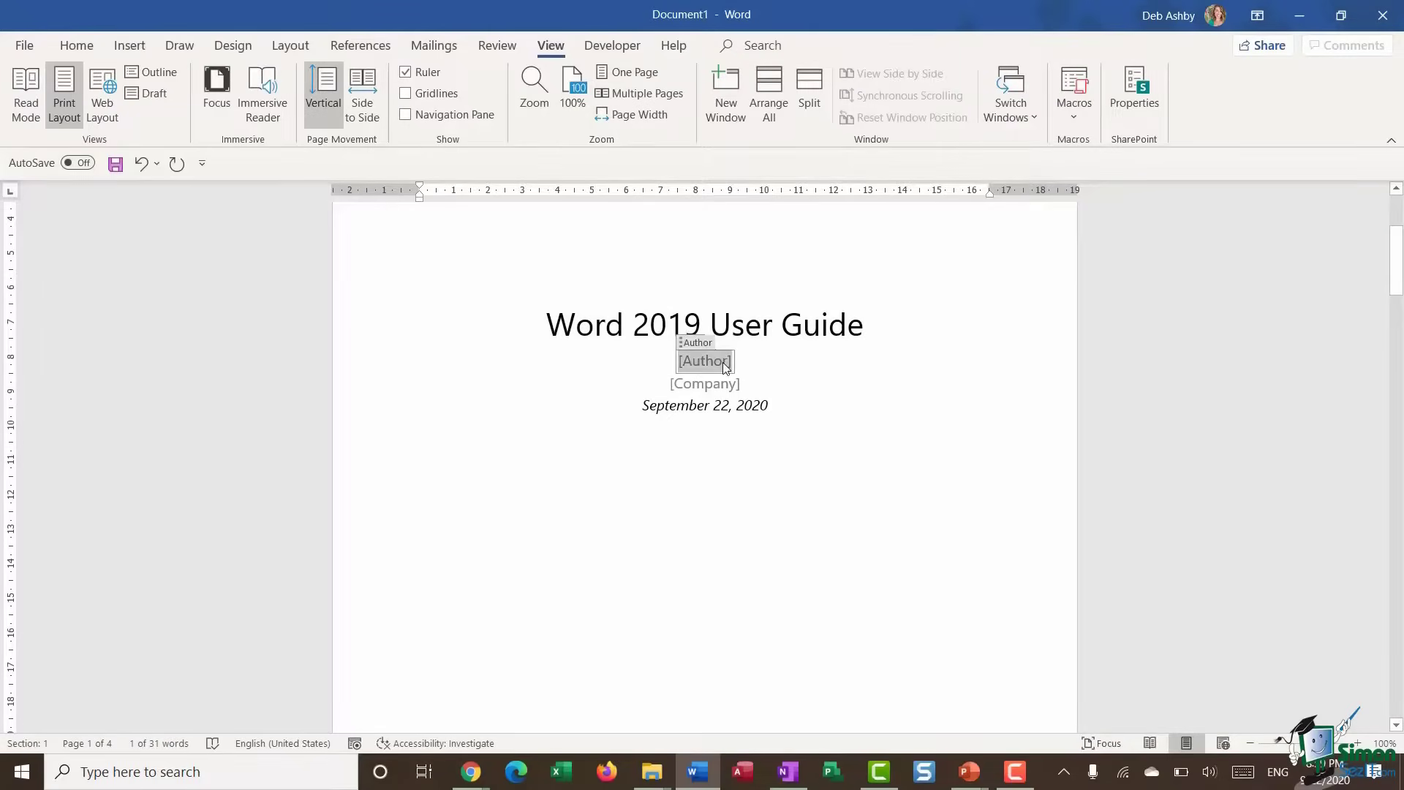
text(Deb Ashby)
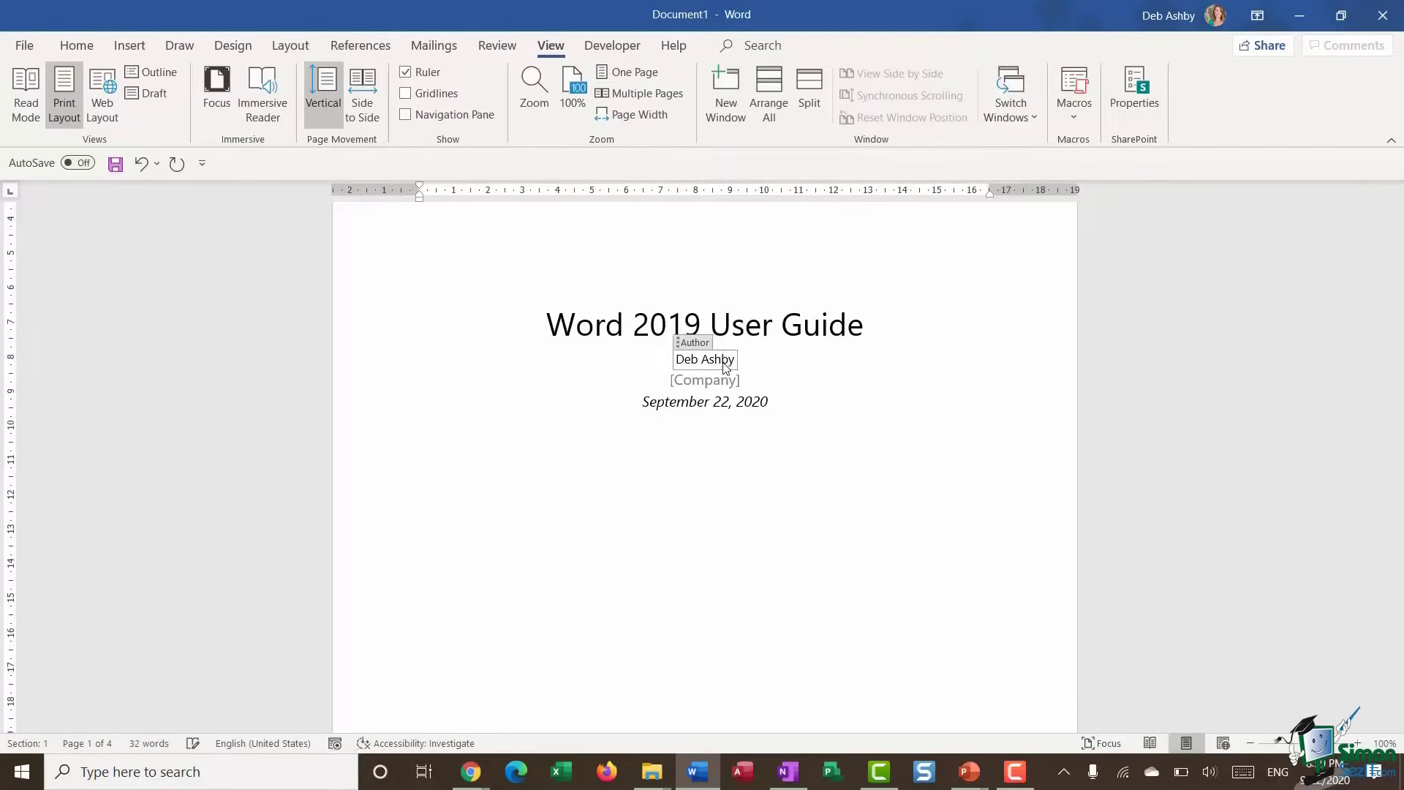
click(704, 379)
text(Train I)
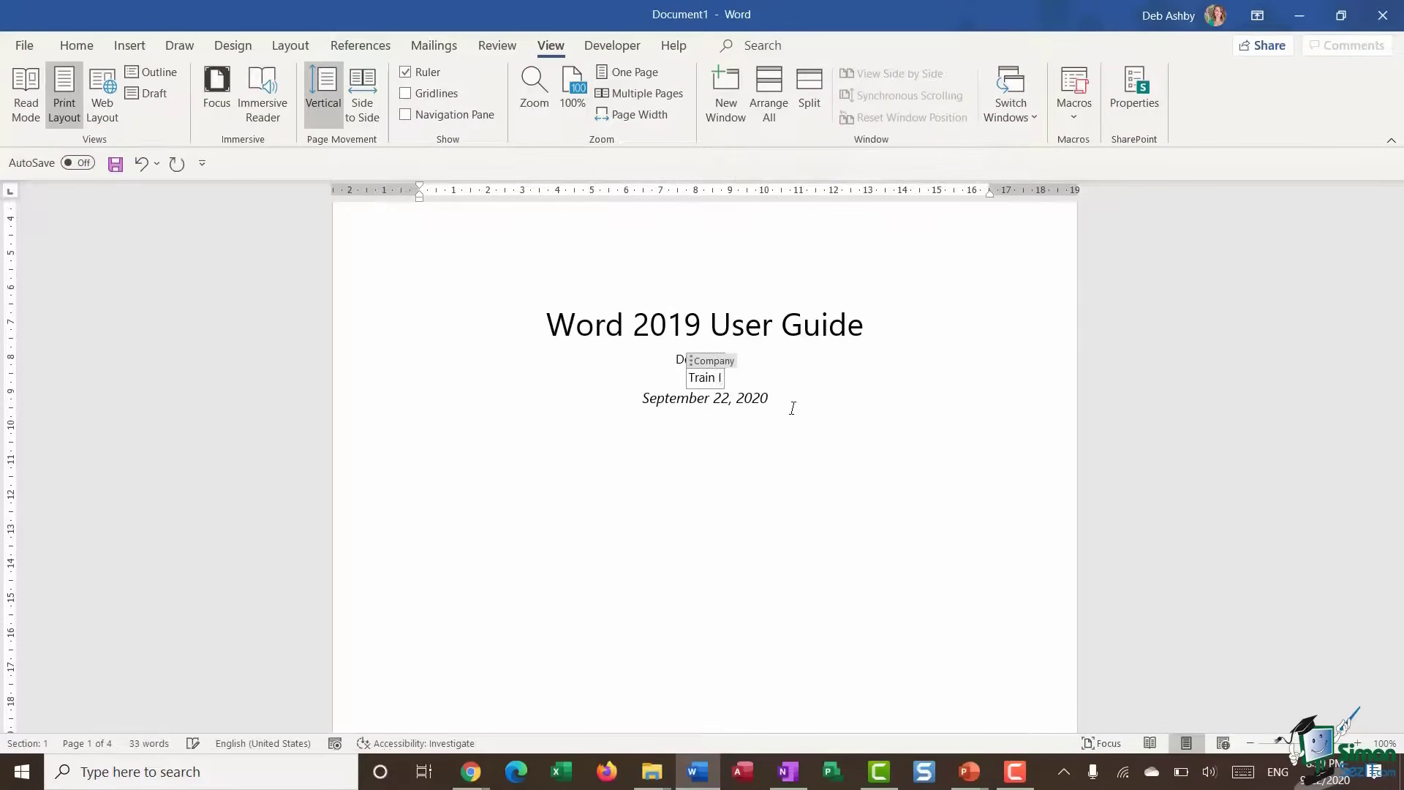
text(.T)
text( N)
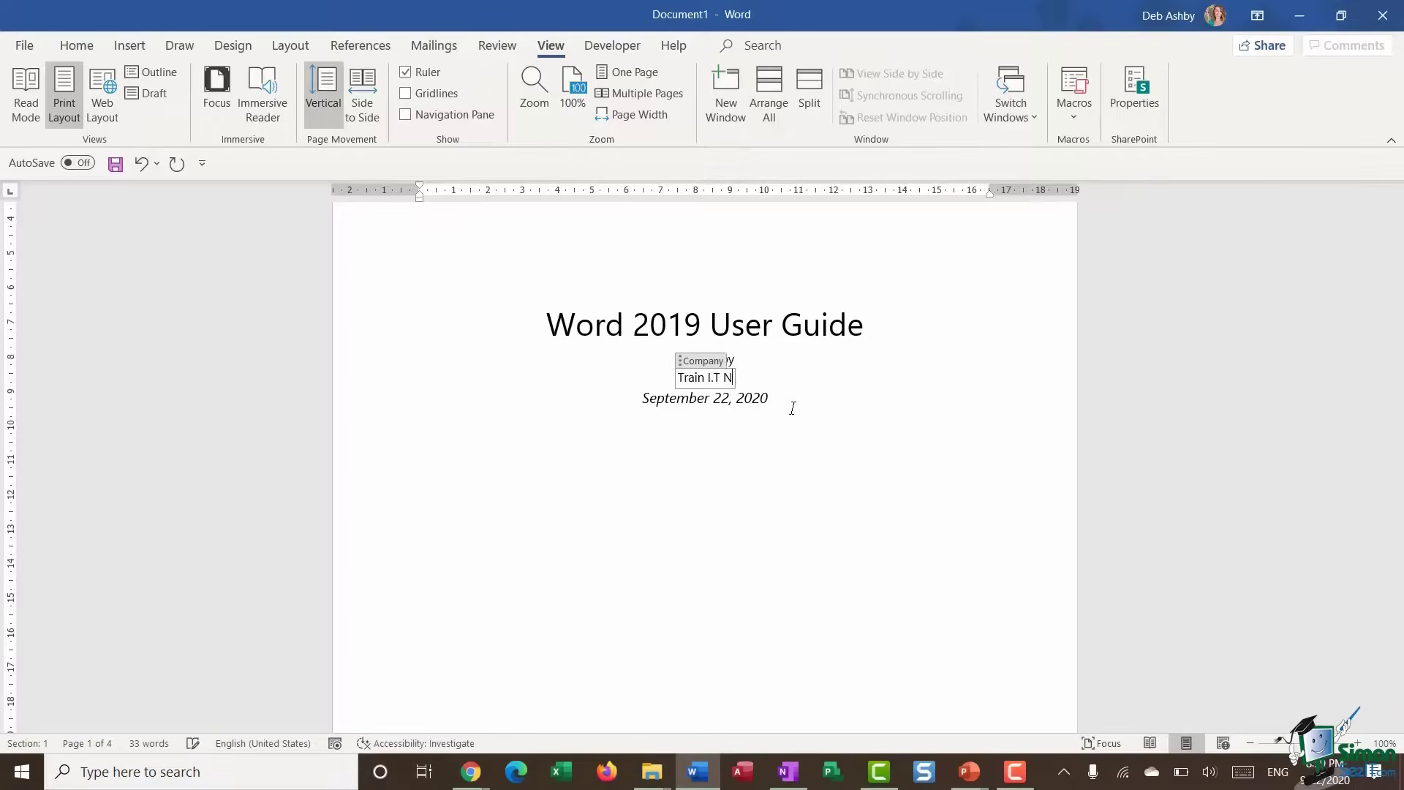
text(ow Limtied)
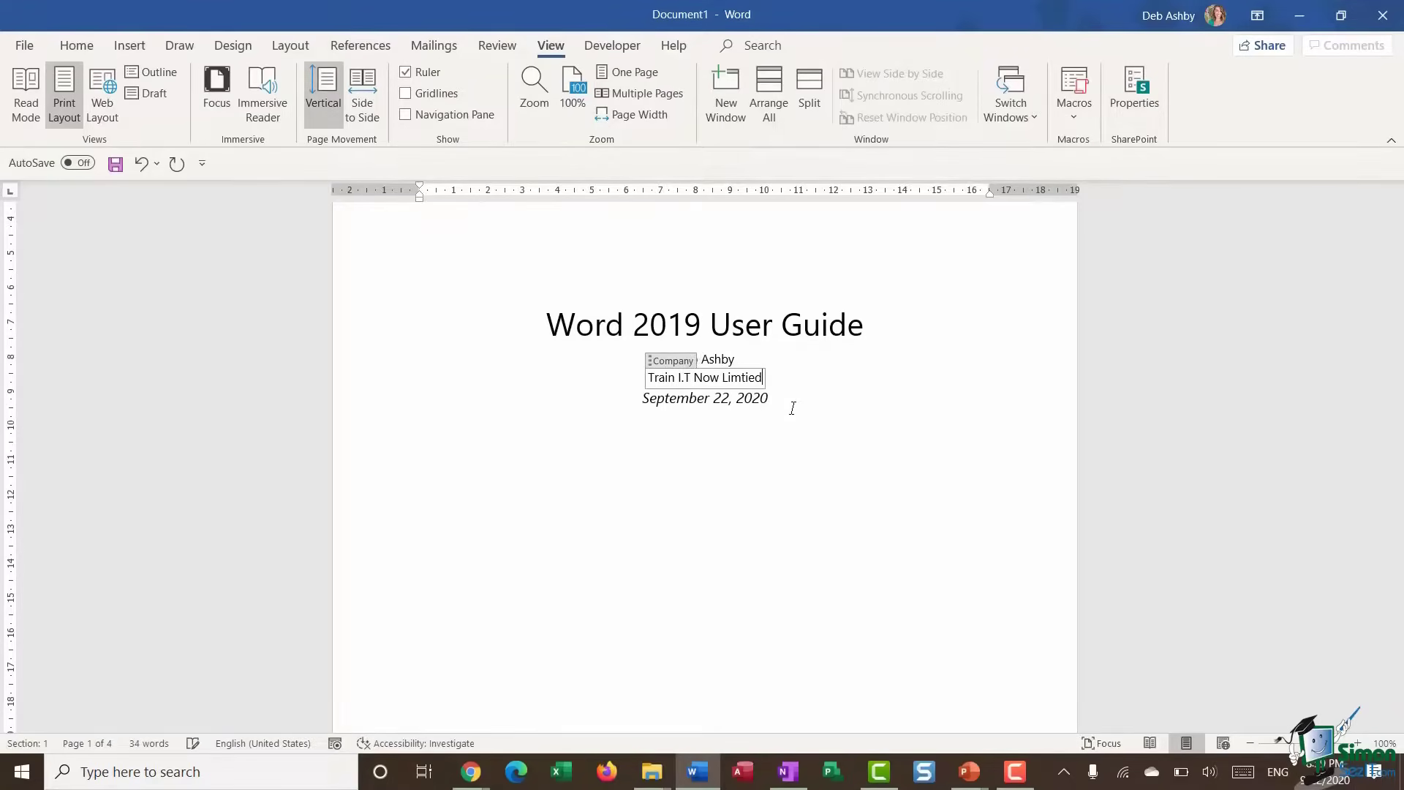
click(792, 408)
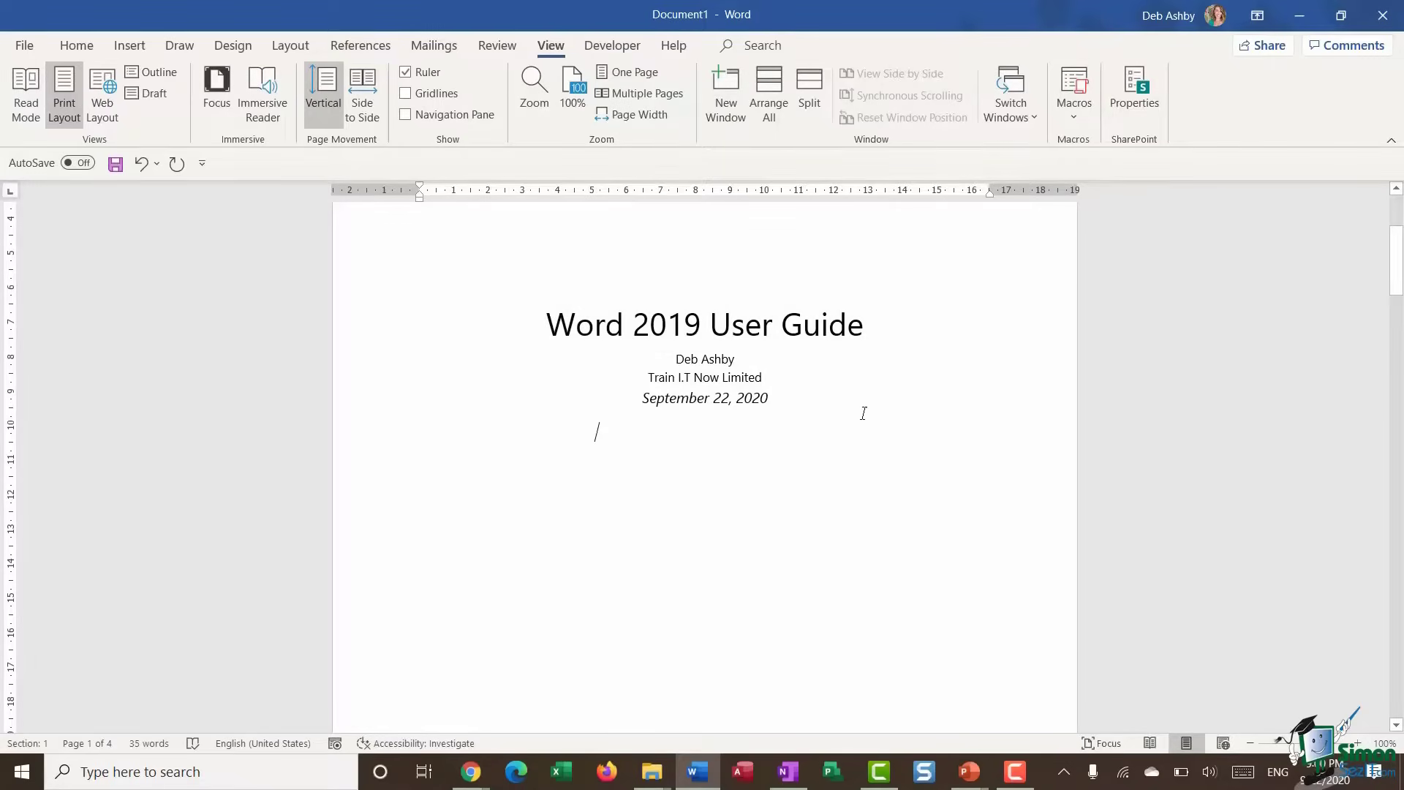
Examine the headers and footers on the following pages for the title and author properties, and return to the title page
scroll(851, 461, down, 10)
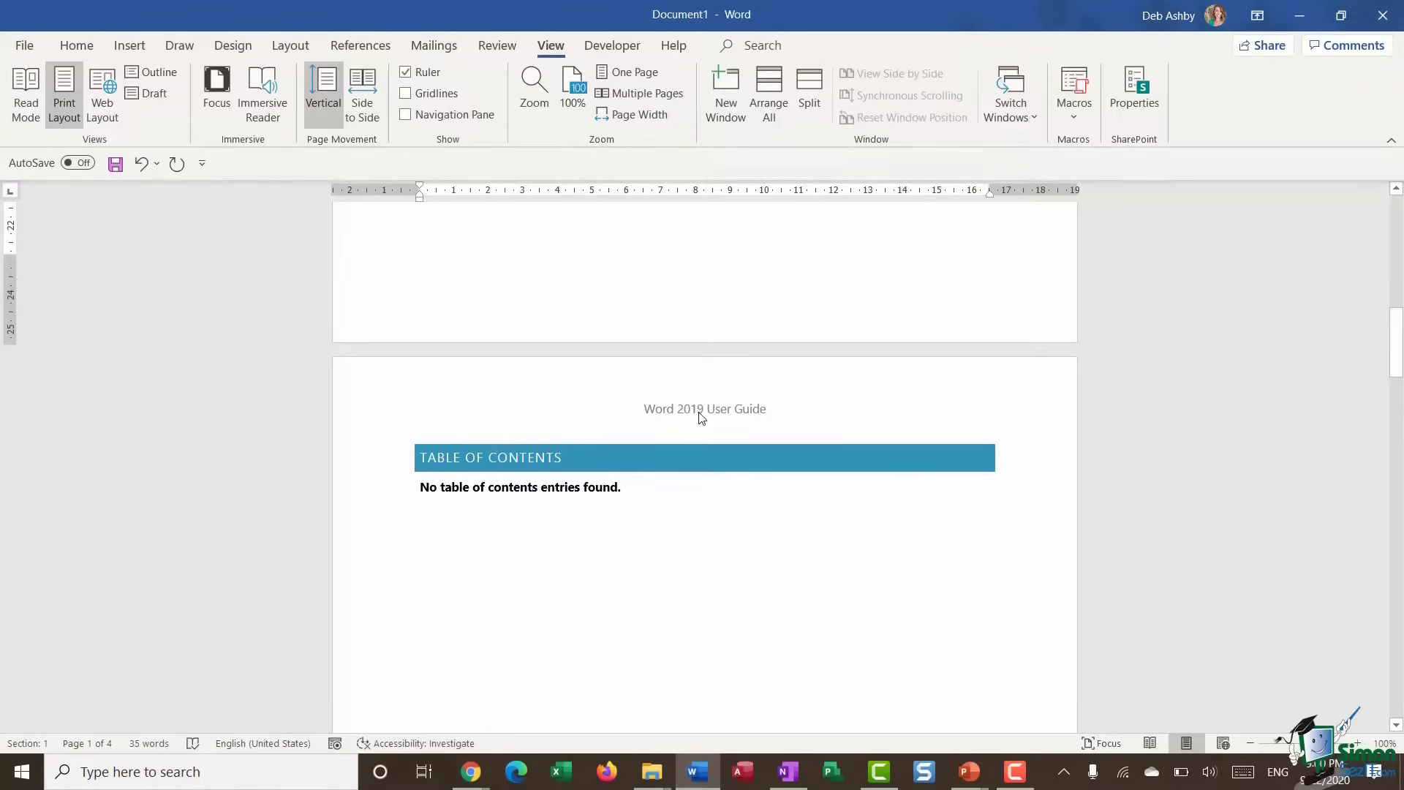
scroll(701, 417, down, 15)
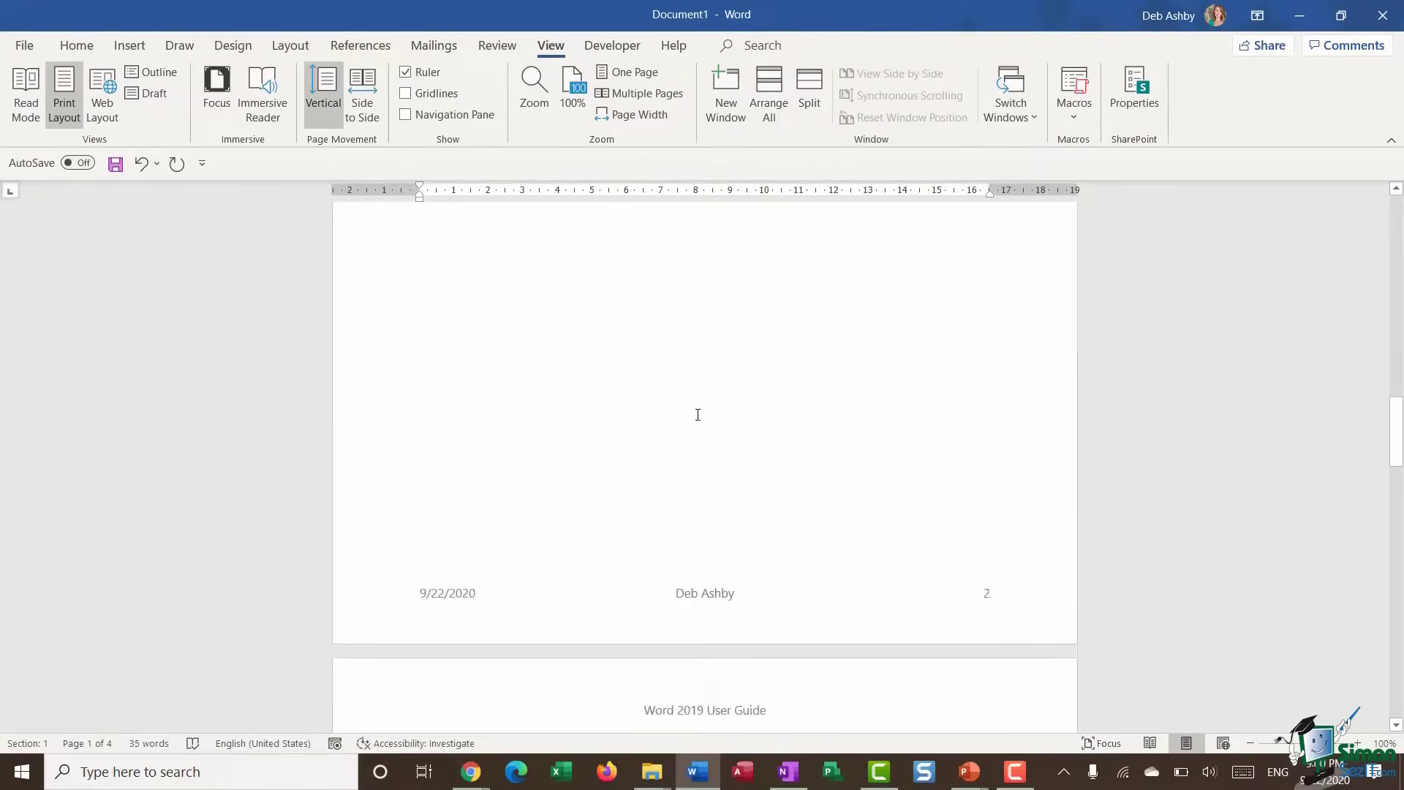
scroll(698, 419, down, 2)
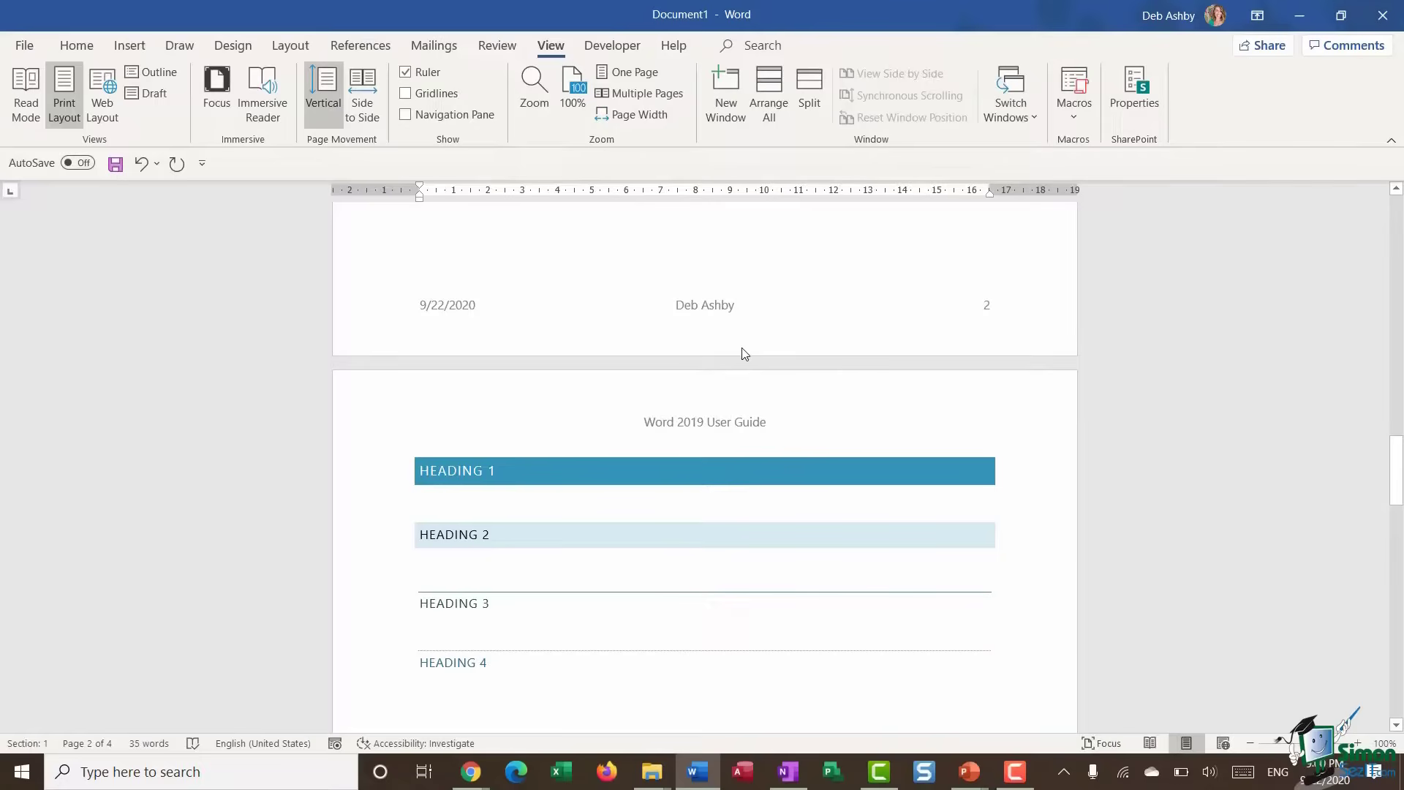
scroll(743, 354, down, 10)
scroll(732, 350, up, 7)
scroll(732, 350, up, 15)
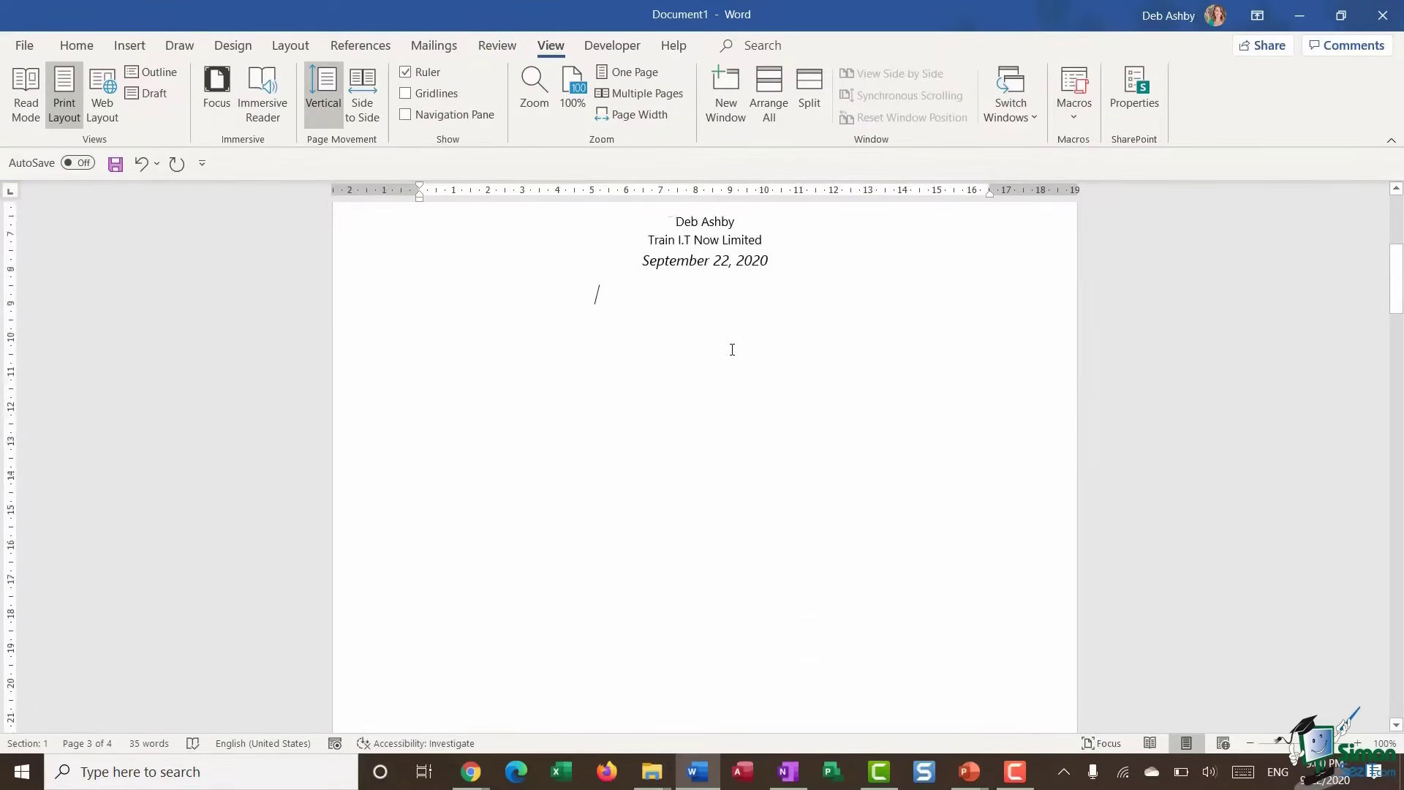
scroll(732, 350, down, 1)
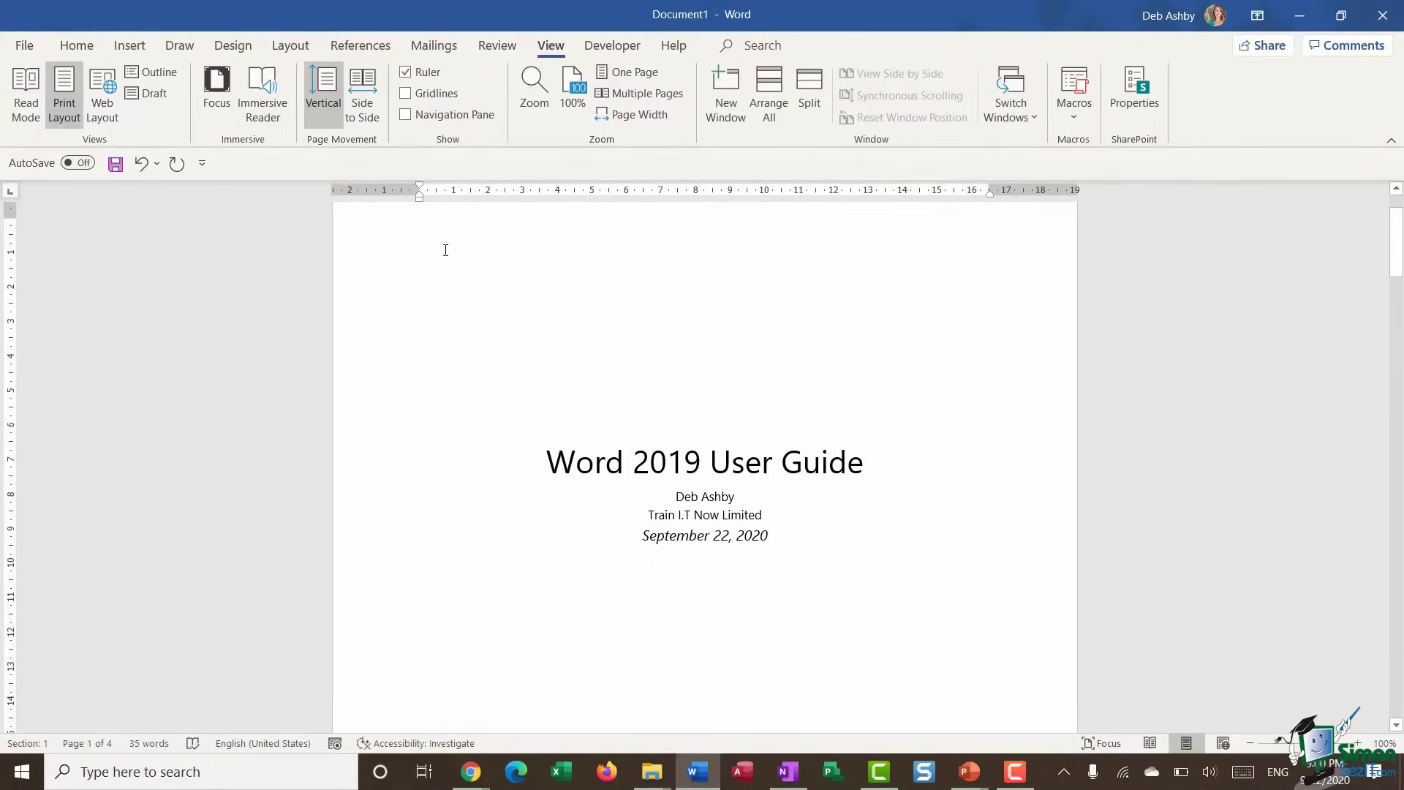
Start saving a copy of the document locally with the file type Word Template (*.dotx)
click(24, 48)
click(55, 288)
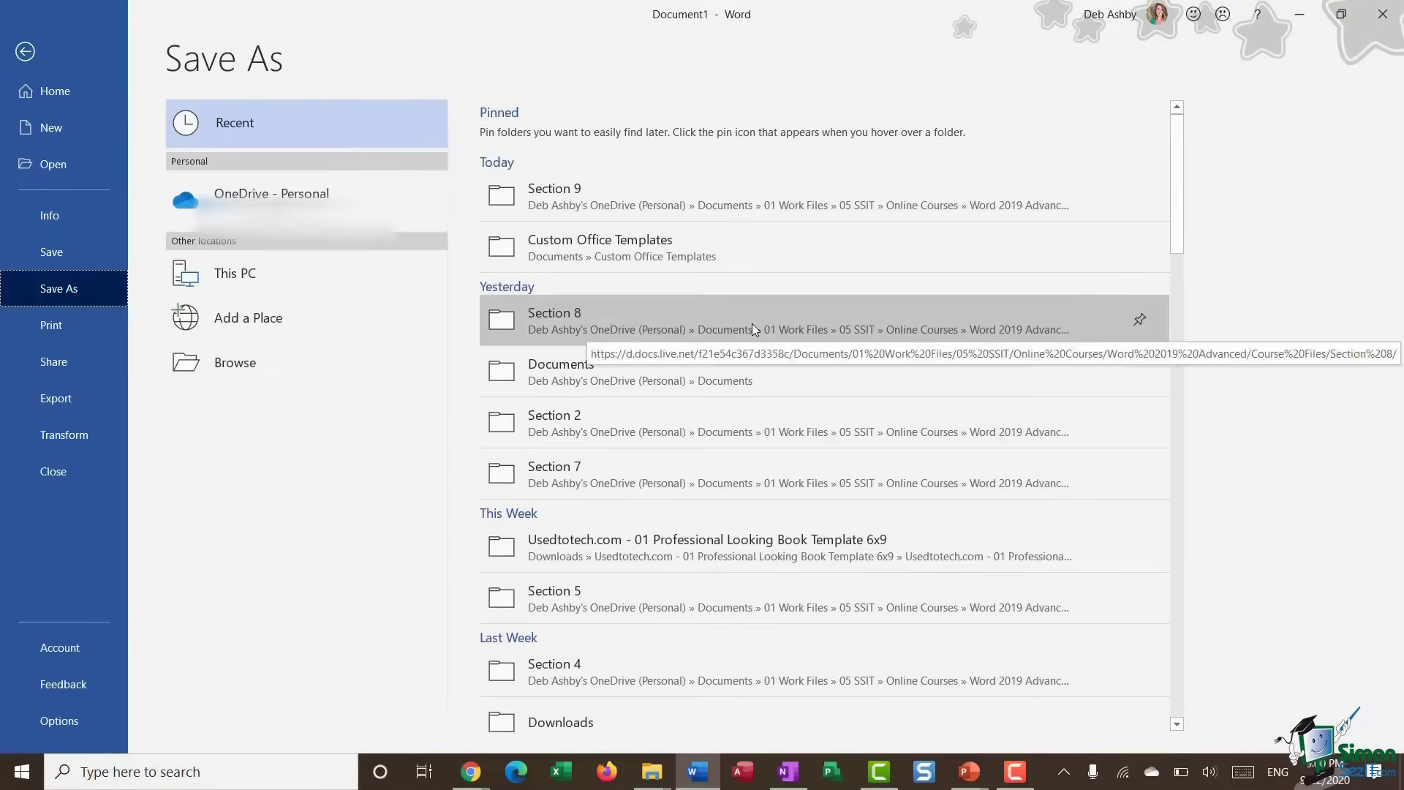
click(278, 362)
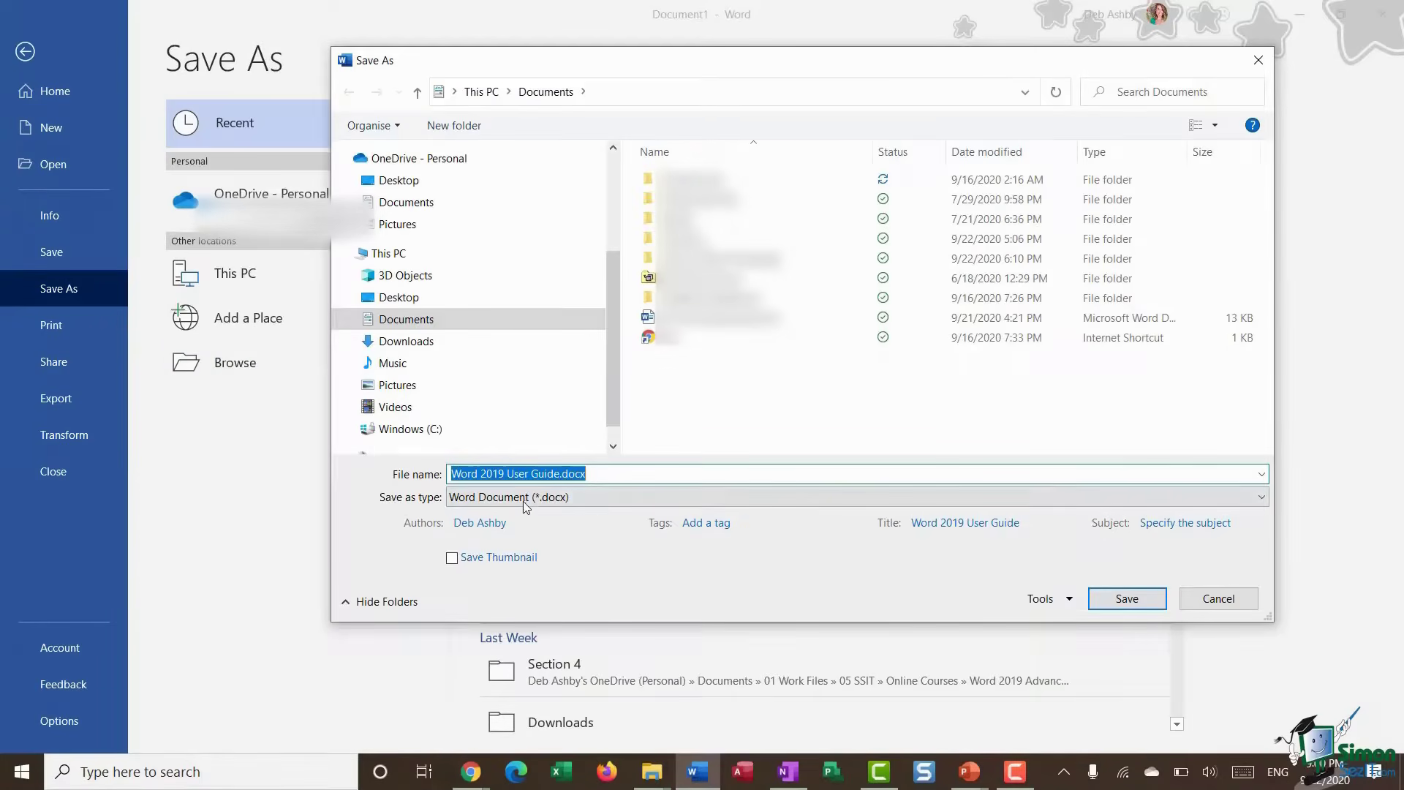
click(1260, 499)
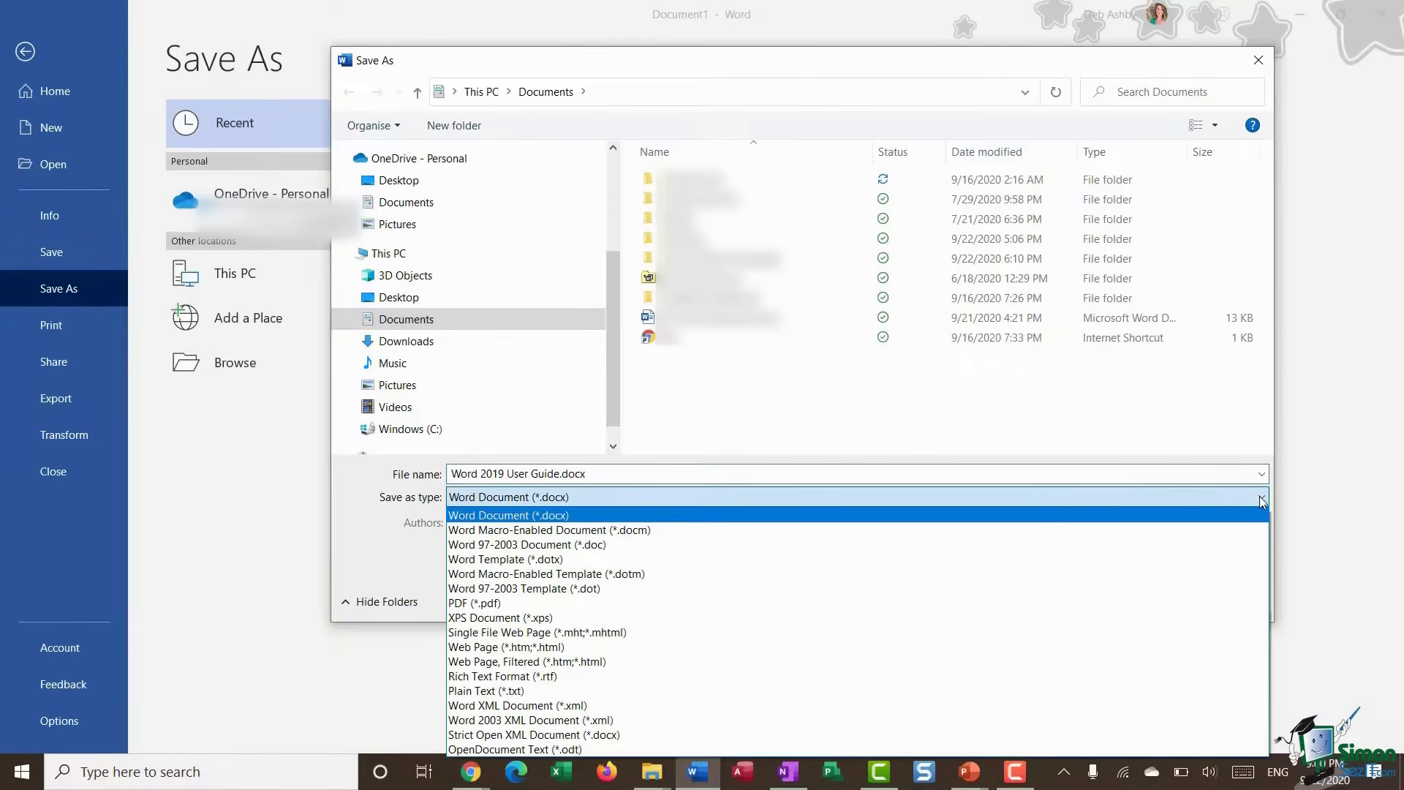
click(568, 559)
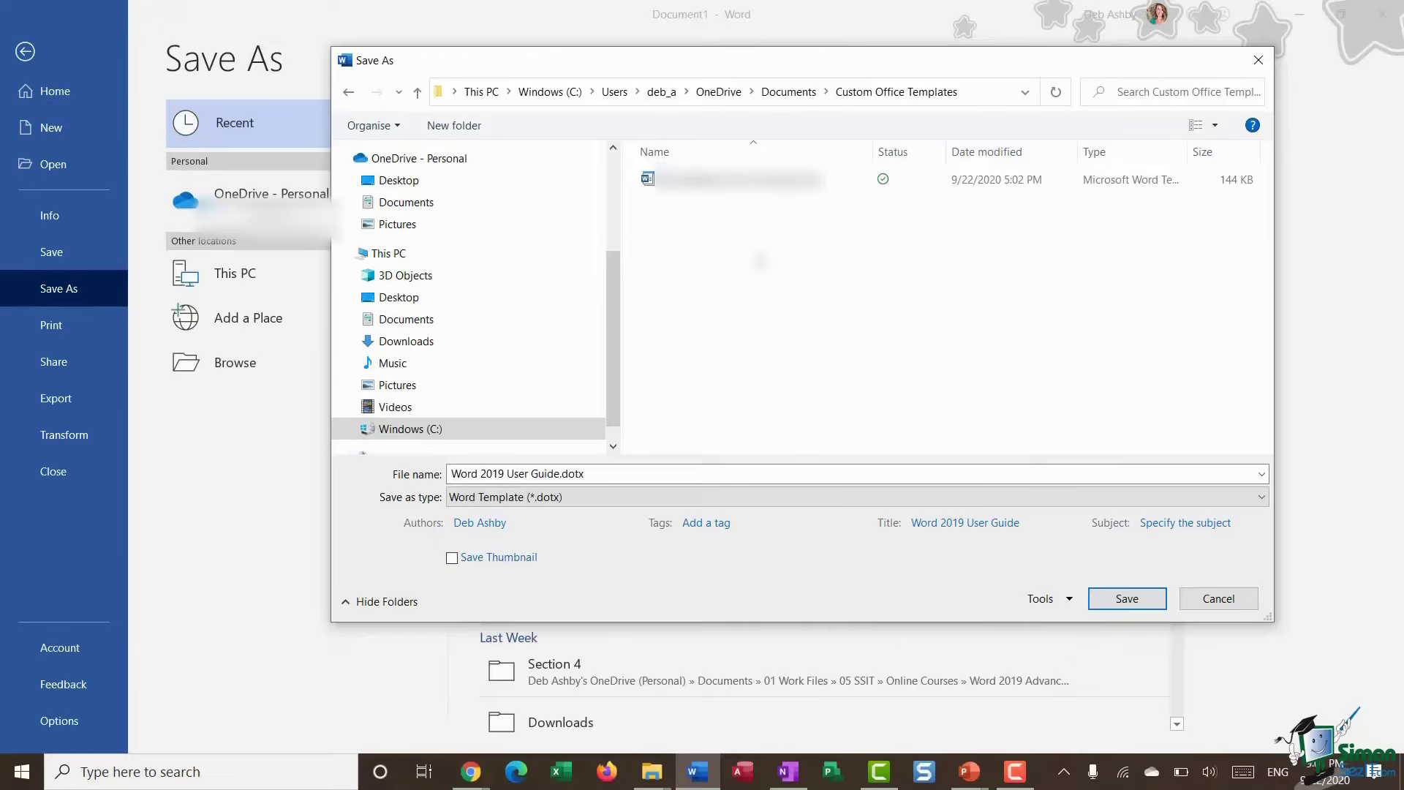
Name the file "Word 2019 User Guide Template" and save it in the Custom Office Templates folder
click(560, 474)
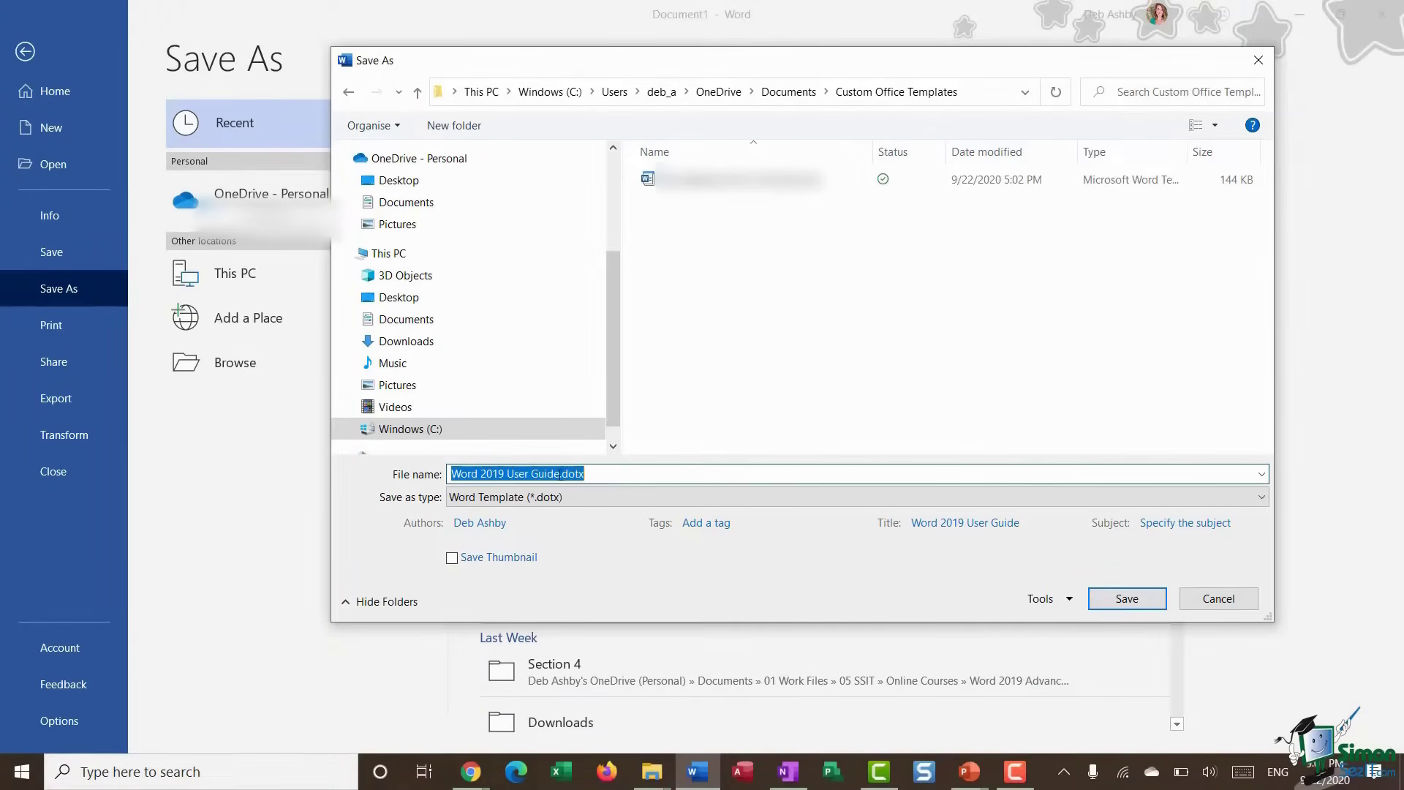
click(560, 474)
text(templat)
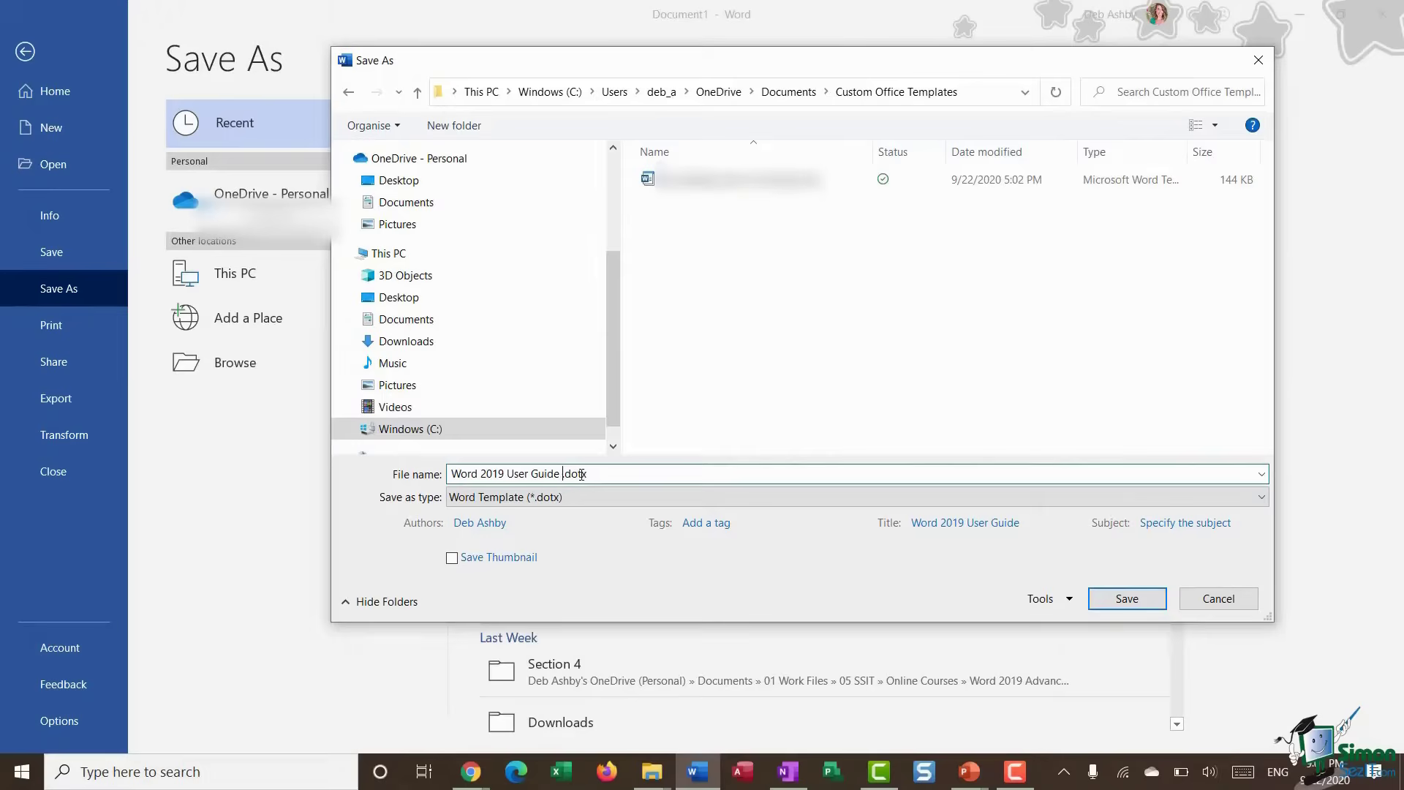
key(BackSpace)
key(BackSpace)
key(BackSpace)
key(BackSpace)
key(BackSpace)
key(BackSpace)
key(BackSpace)
text(Templat4)
key(BackSpace)
text(e)
click(1121, 598)
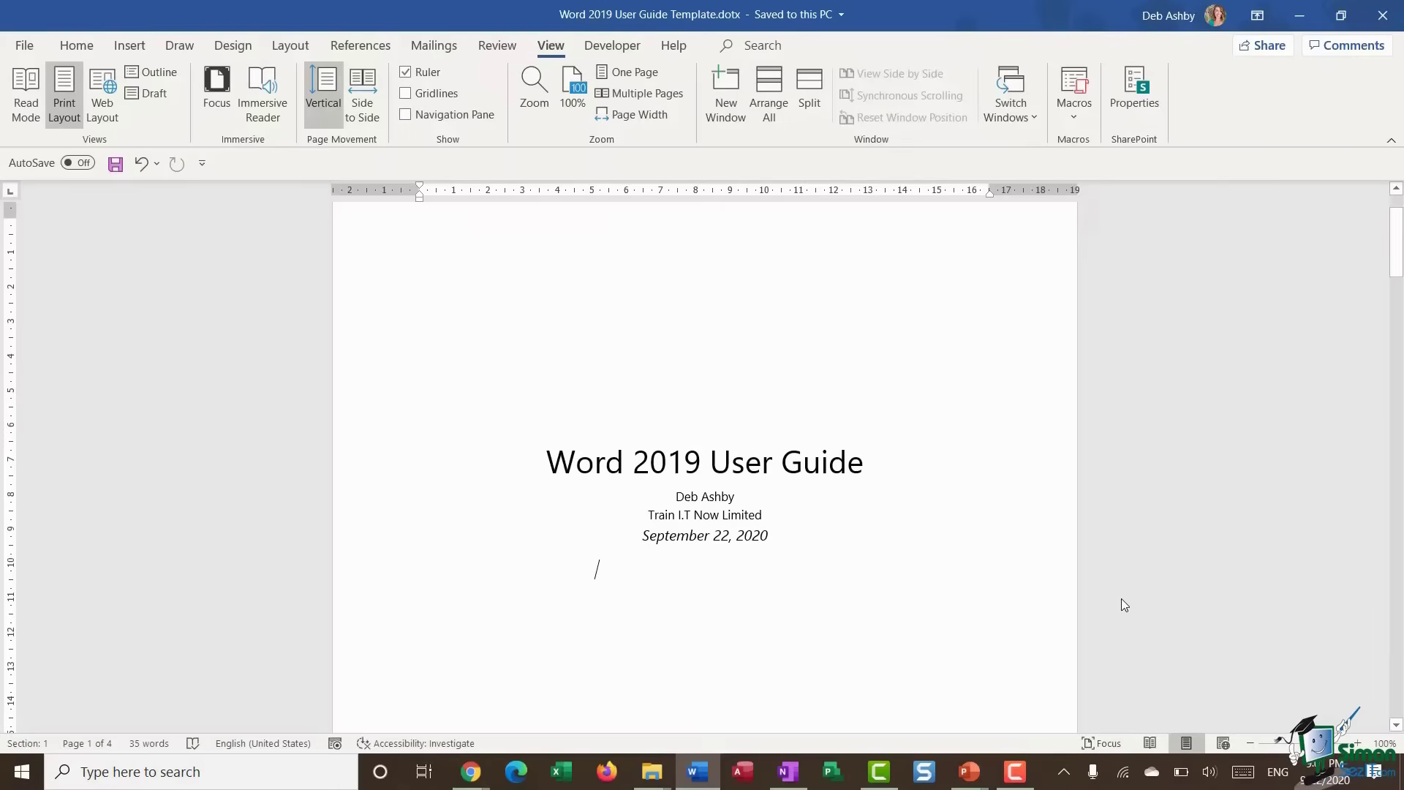
Close the template file and create a new document from the personal template "Word 2019 User Guide Template"
click(25, 44)
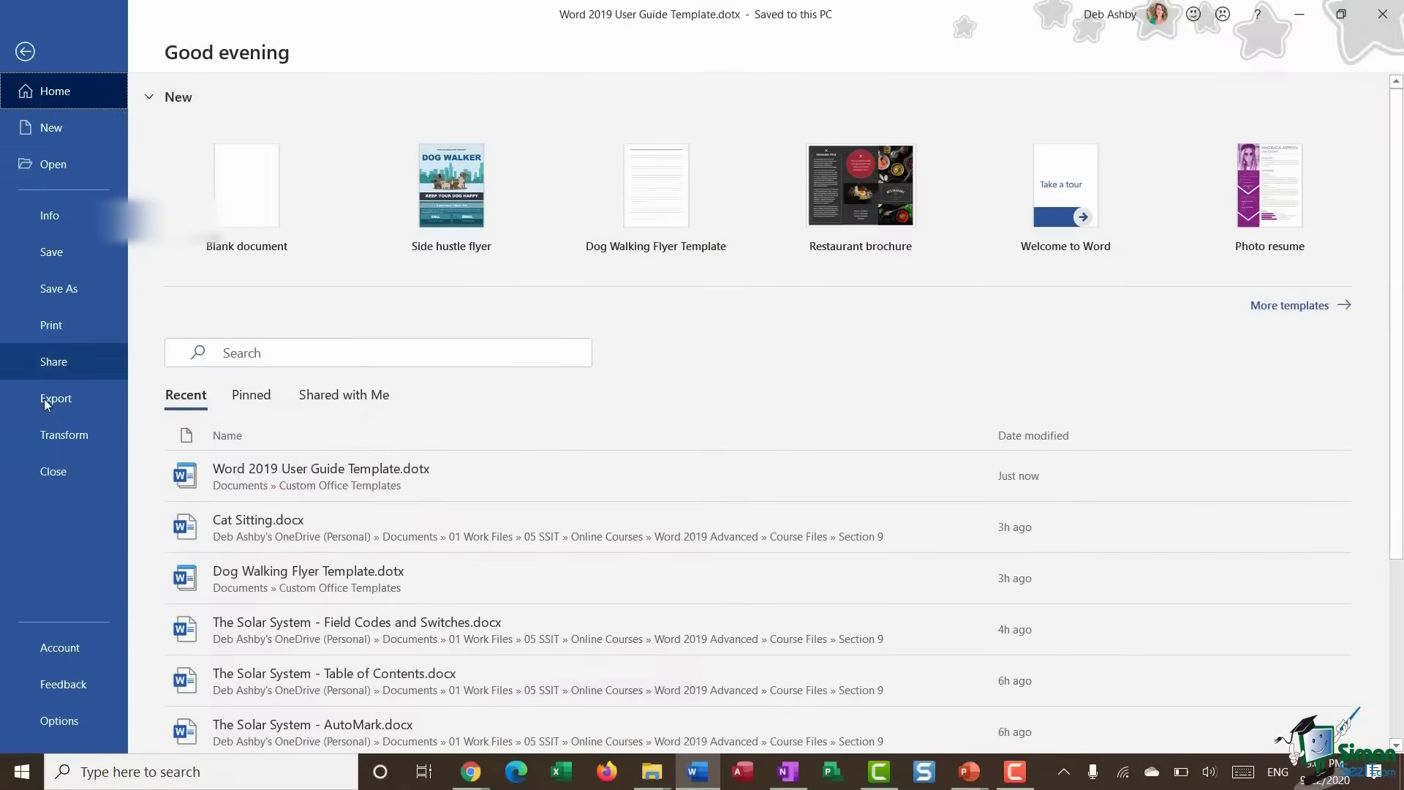
click(44, 479)
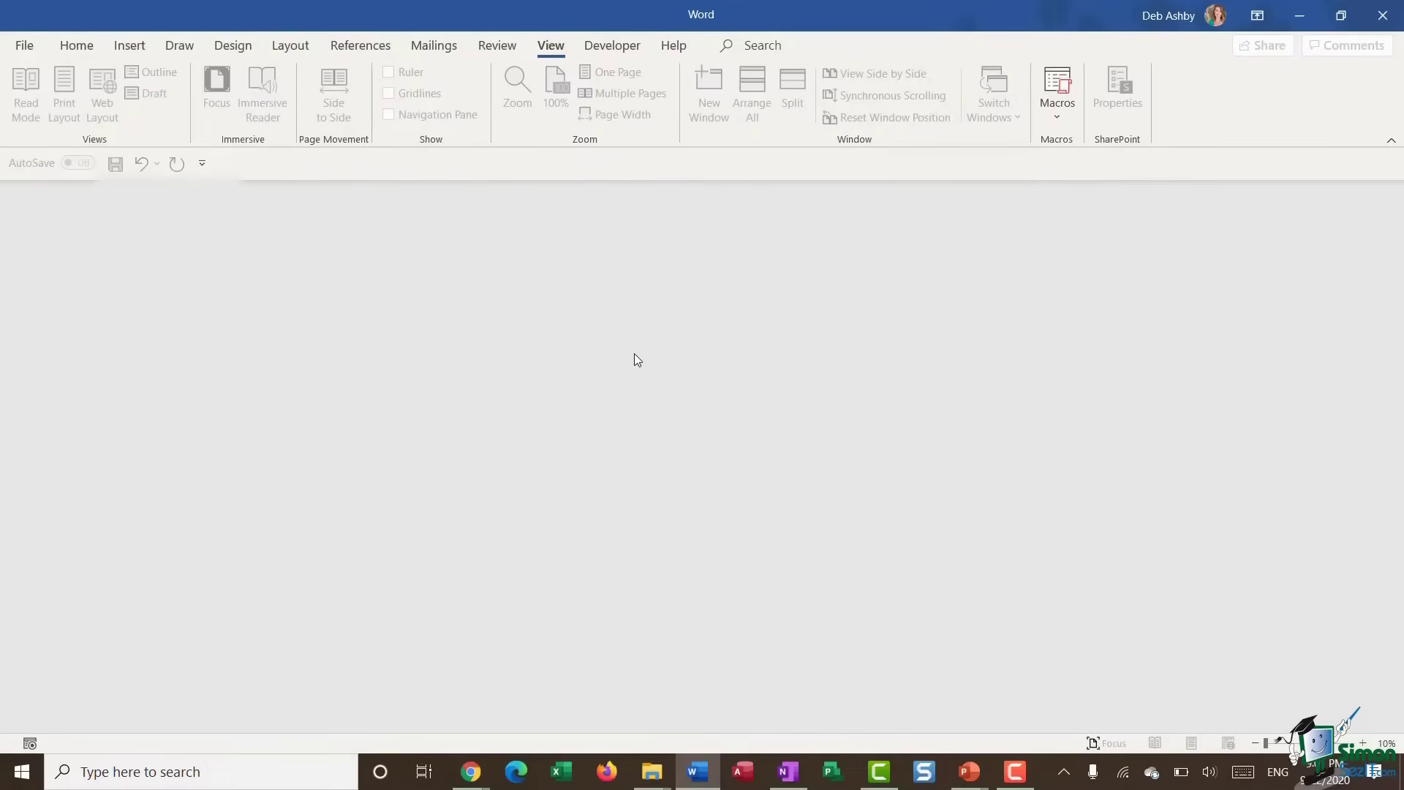
click(27, 48)
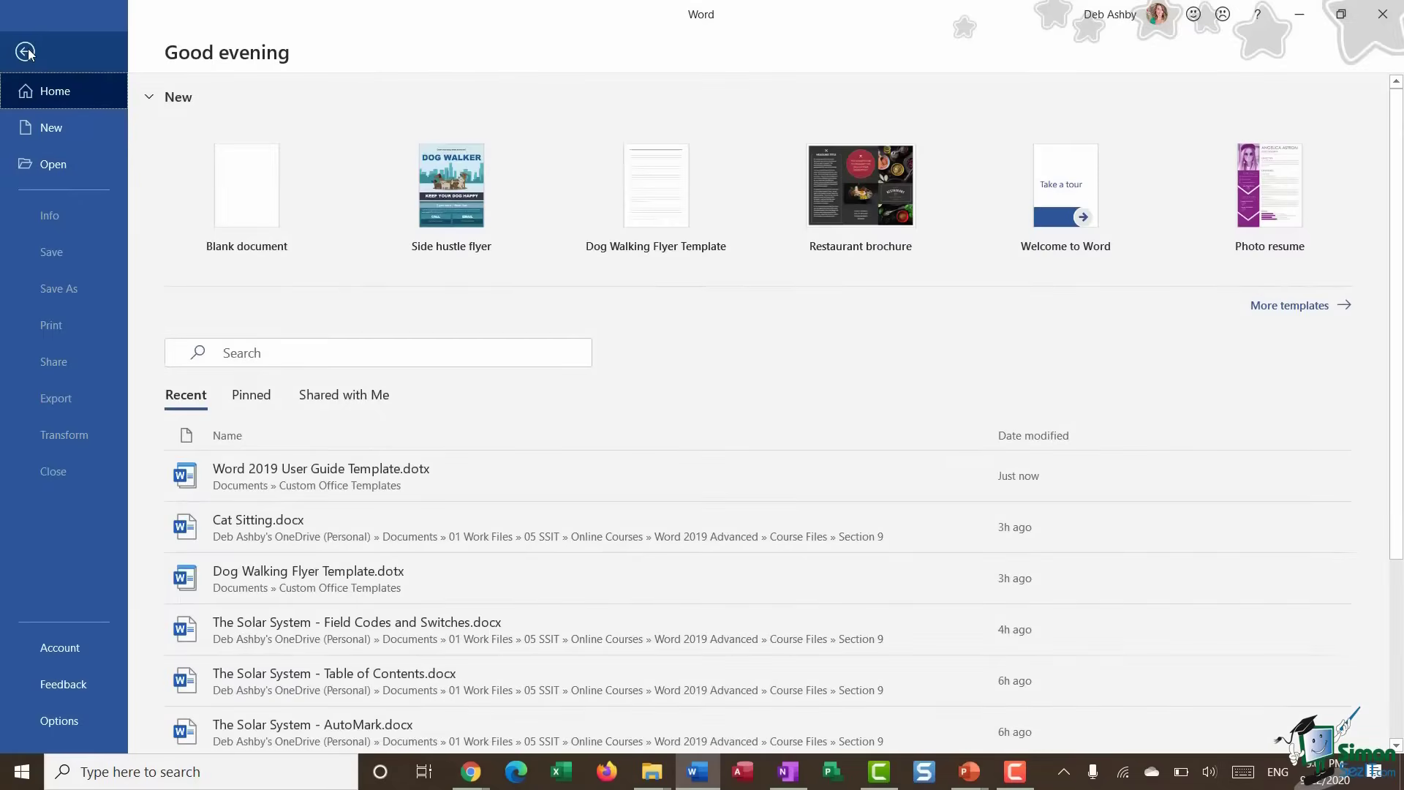
click(51, 127)
scroll(646, 340, down, 4)
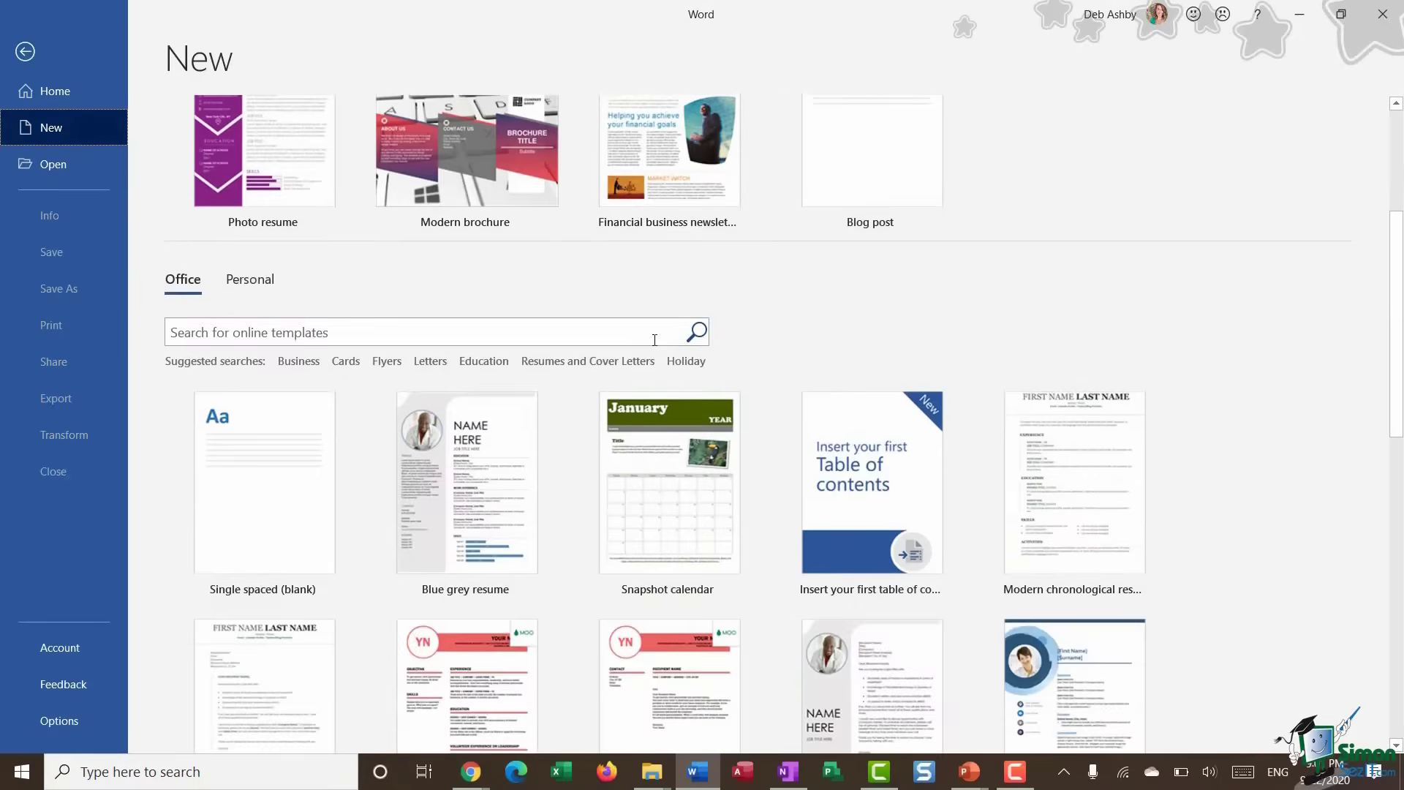
click(259, 286)
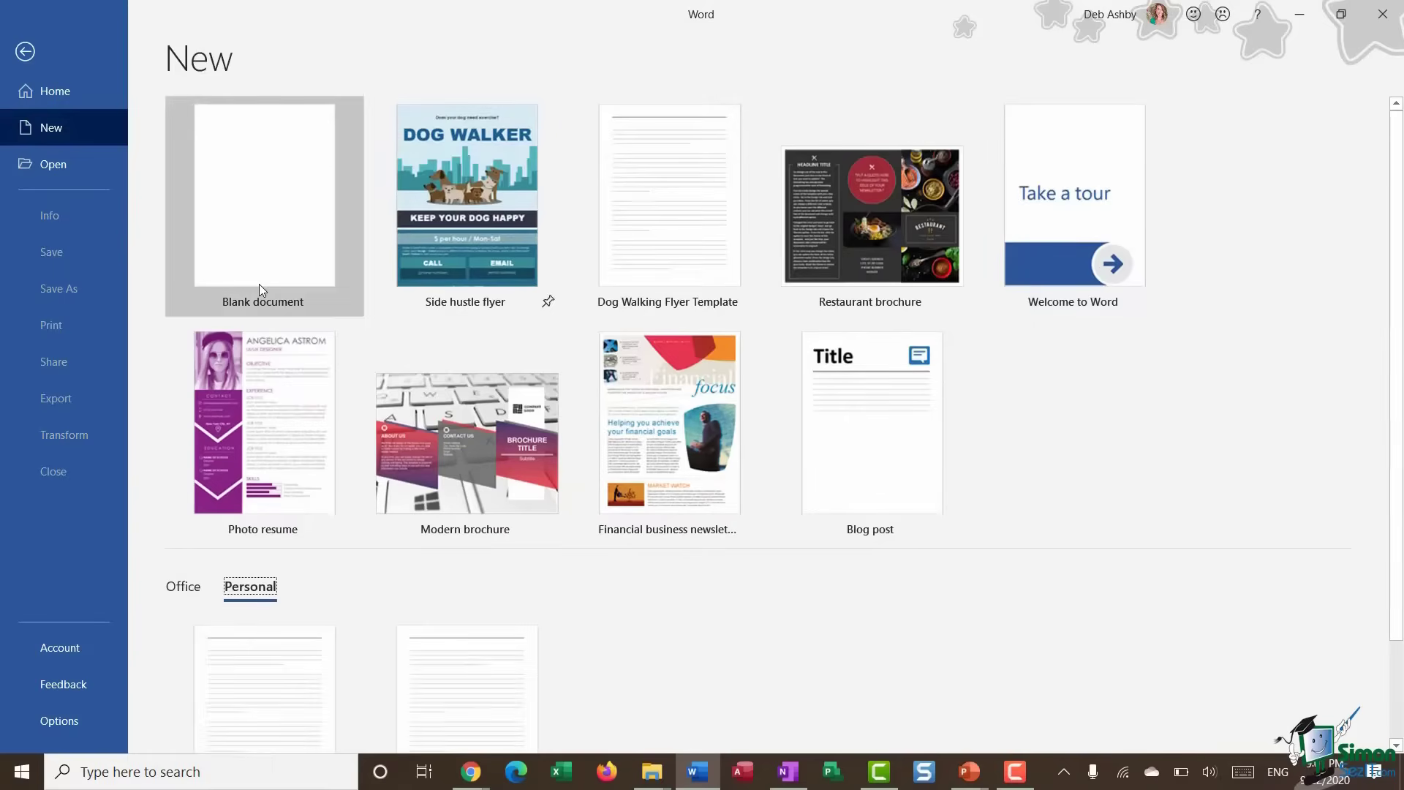
scroll(388, 326, down, 2)
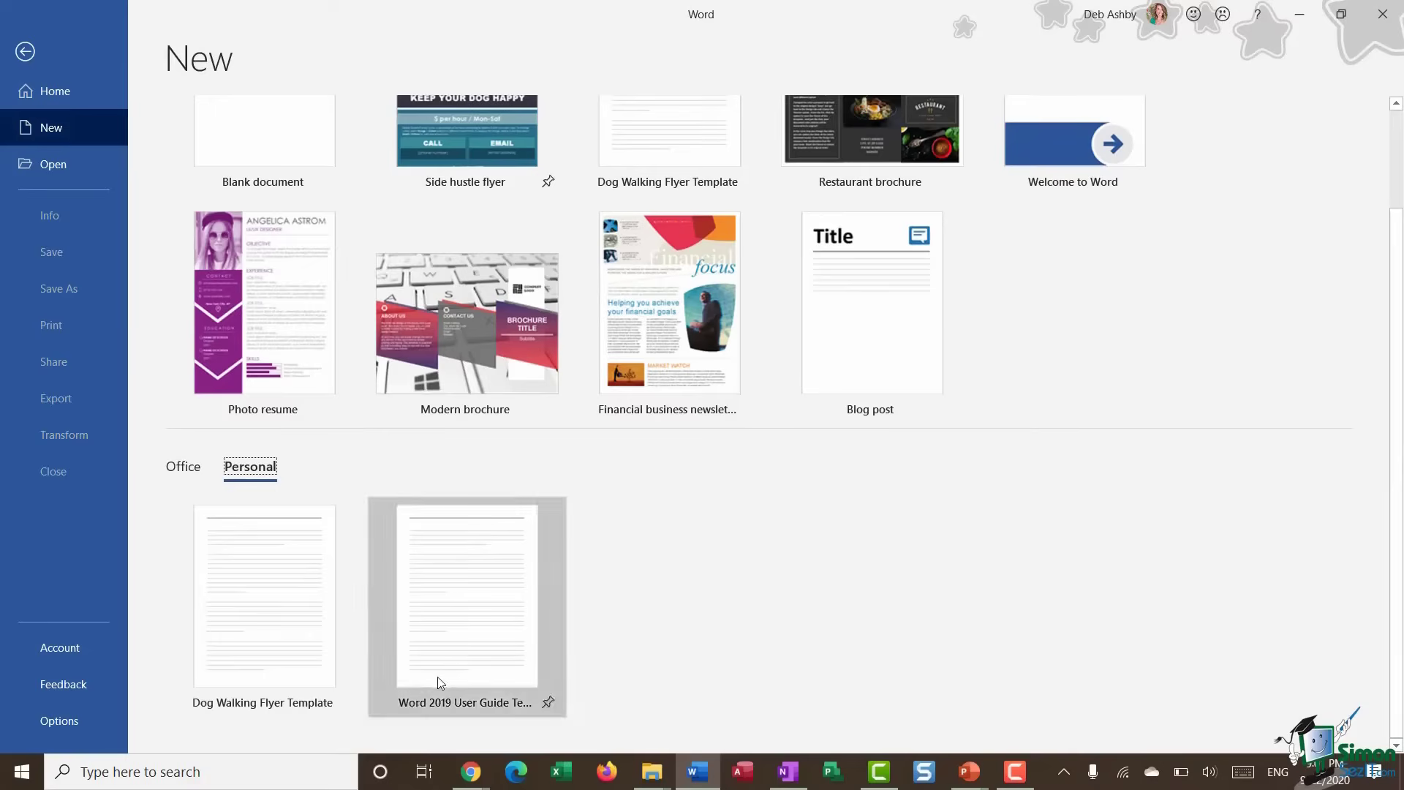
click(451, 654)
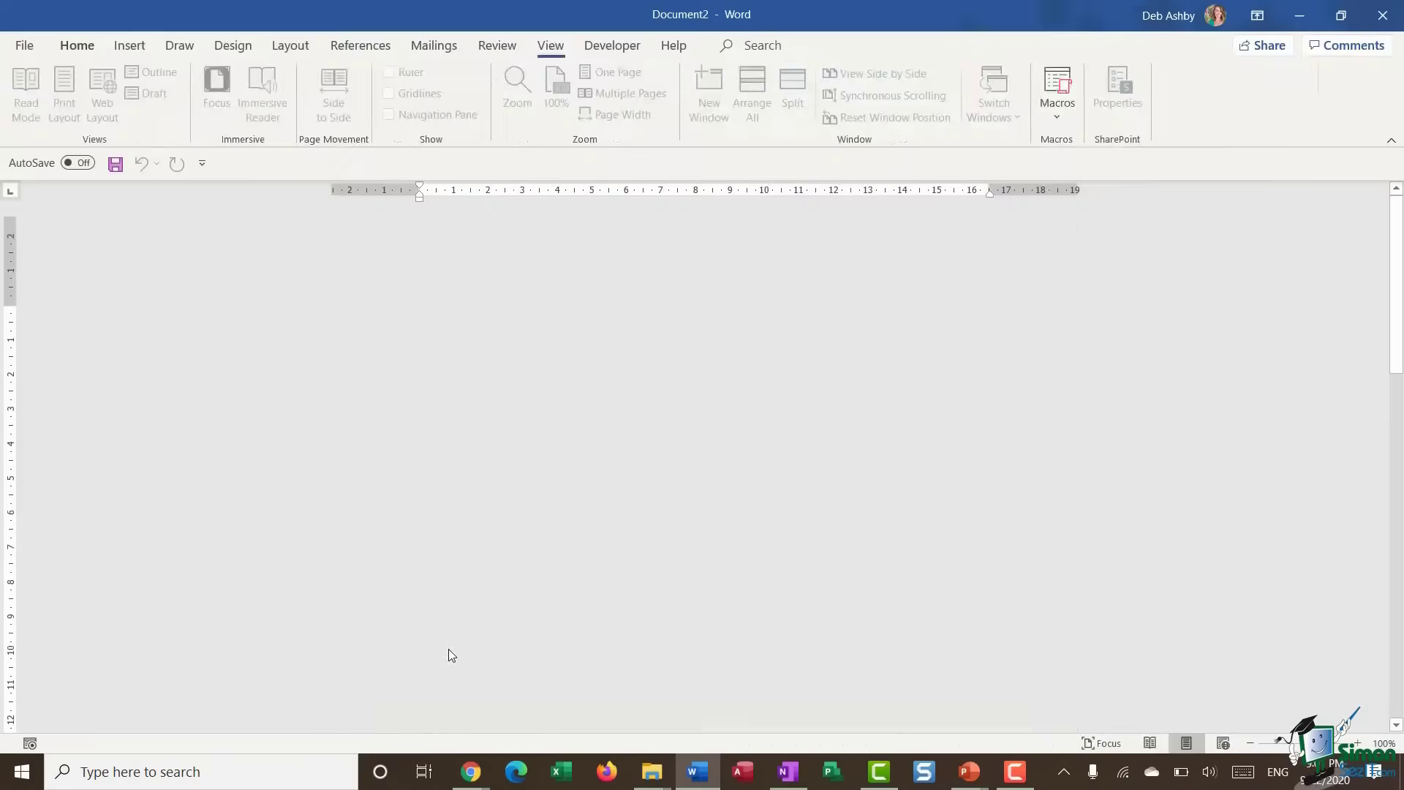